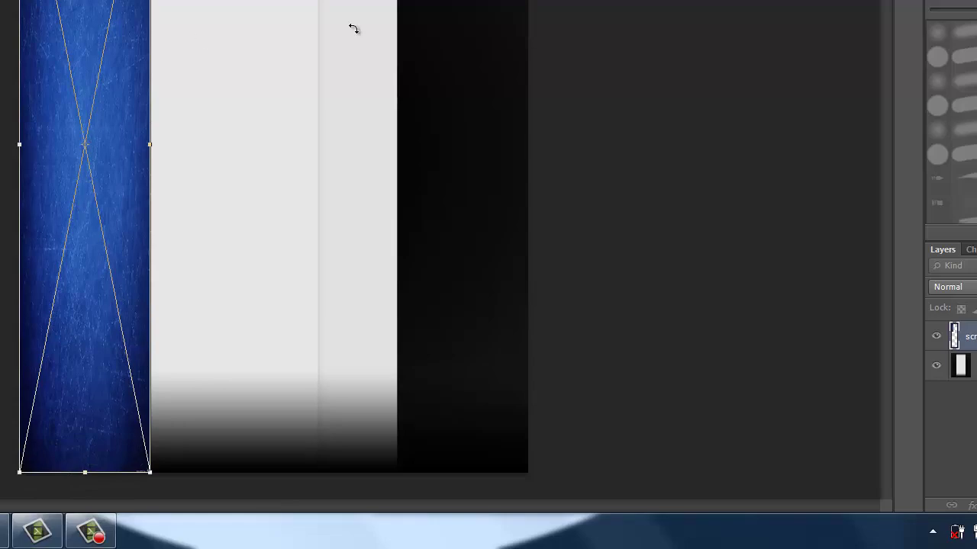
- Stretch the scratched texture to cover the whole canvas and place it with the Lighten blend mode
drag(150, 144, 195, 206)
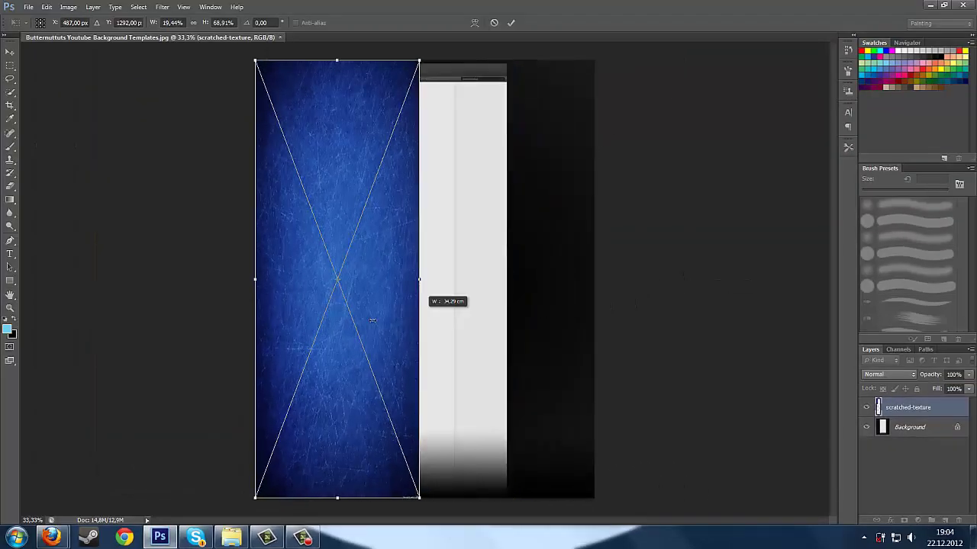
drag(420, 313, 596, 306)
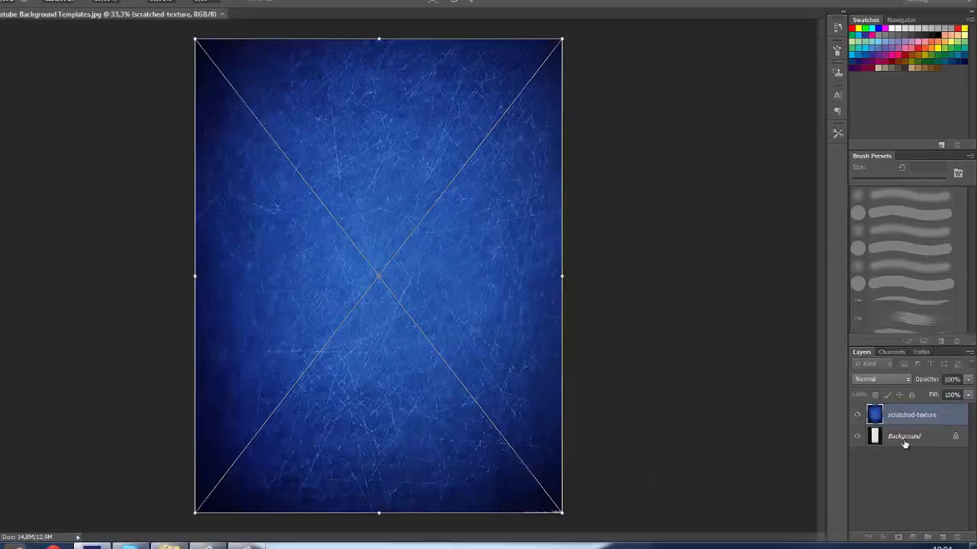
click(889, 374)
click(873, 138)
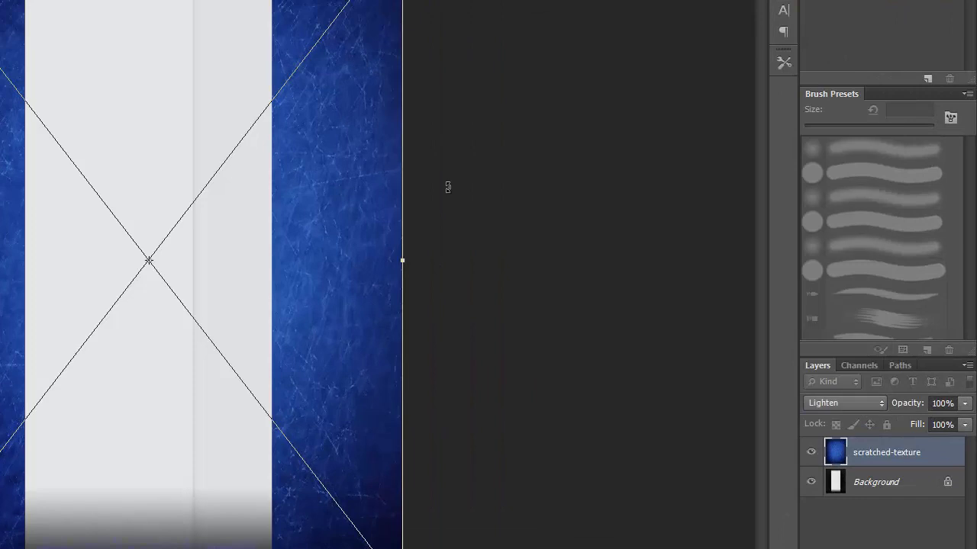
right_click(272, 182)
click(290, 195)
- Switch to Skype and start screen sharing in the ongoing call
click(196, 537)
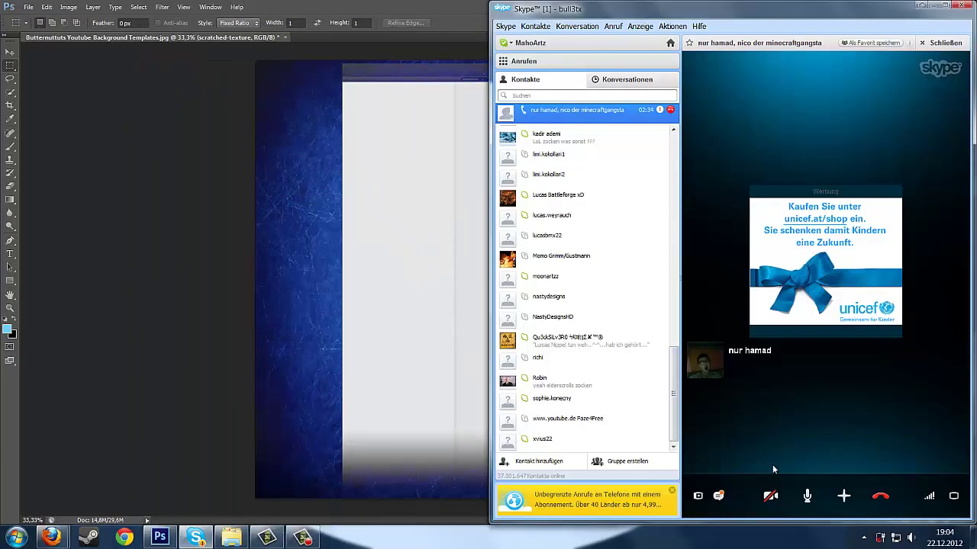
click(844, 497)
click(843, 427)
click(538, 305)
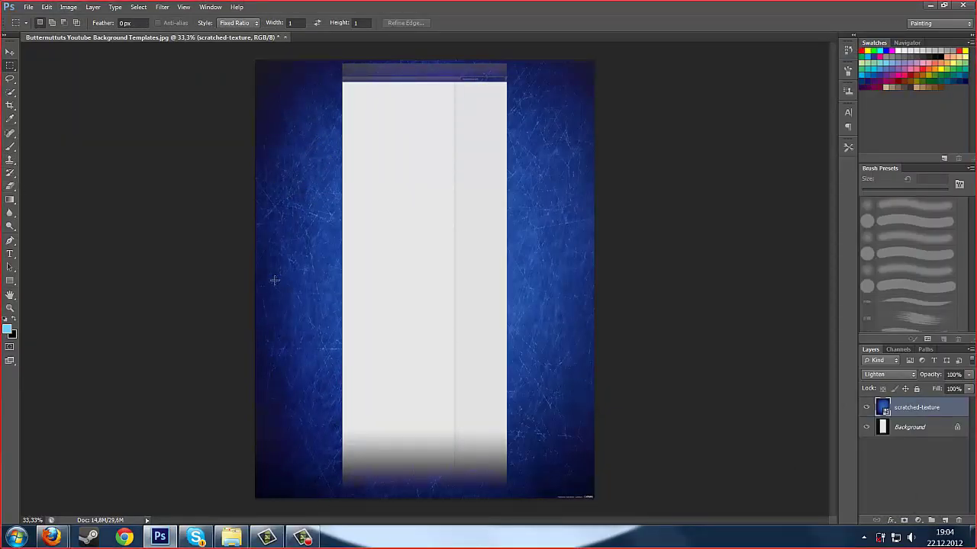
click(231, 537)
click(196, 537)
click(844, 496)
click(844, 430)
click(844, 497)
click(843, 429)
click(539, 306)
- Find the 180px-Luffy_Body_TS image in Windows Explorer and place it in the Photoshop document on the left blue strip
click(231, 537)
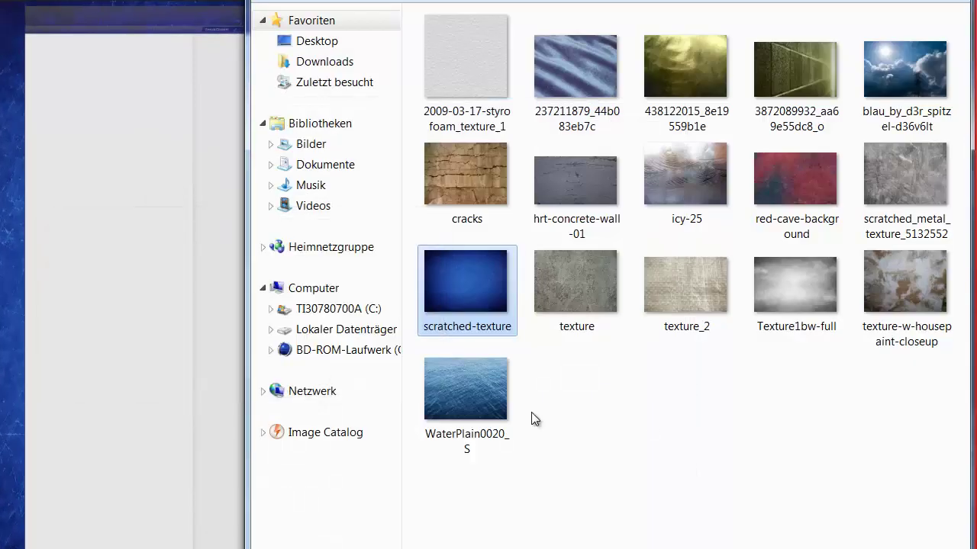
click(693, 424)
key(BackSpace)
double_click(467, 67)
double_click(681, 68)
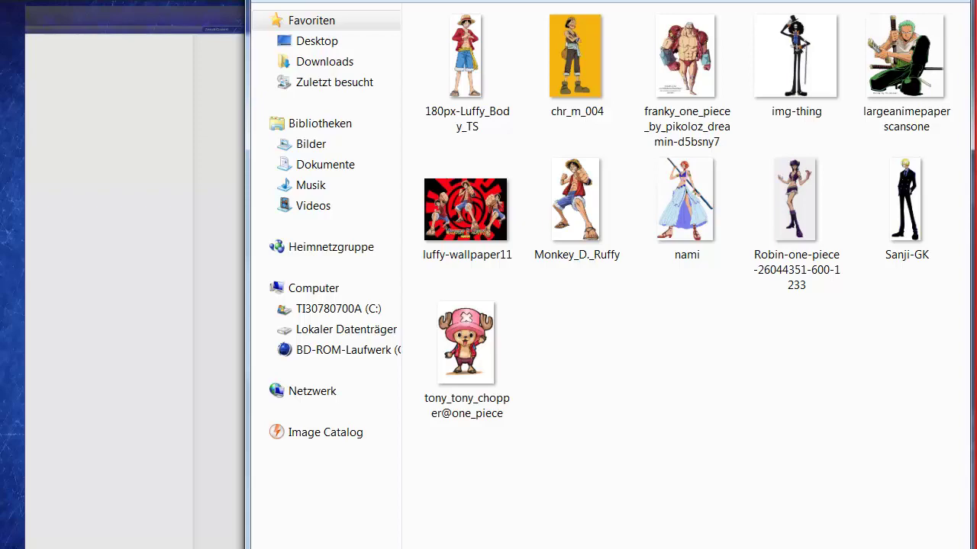
click(458, 60)
drag(471, 108, 150, 302)
drag(425, 261, 294, 248)
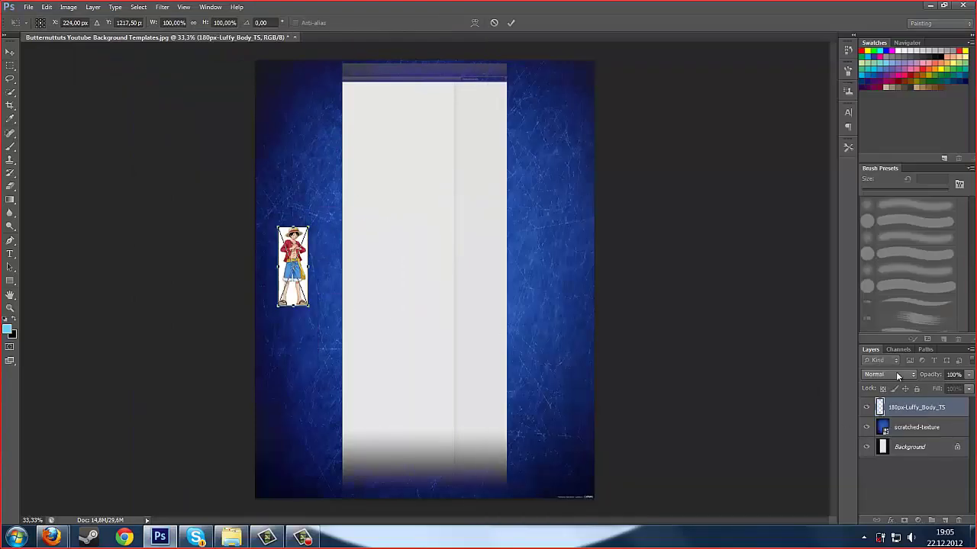
click(896, 374)
click(878, 82)
scroll(889, 389, down, 8)
key(Escape)
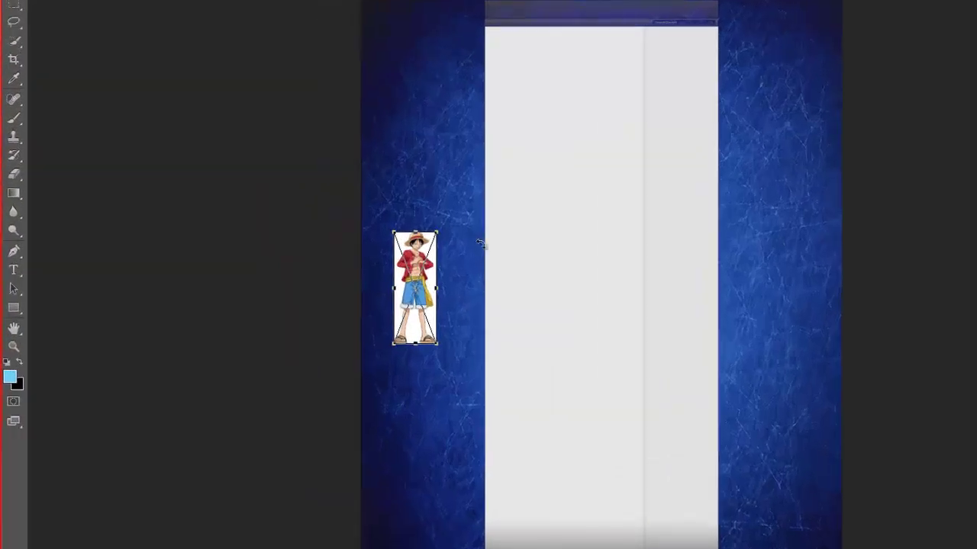
- Enlarge the Luffy image to fill the width of the left blue strip and commit its placement
drag(309, 226, 357, 118)
drag(539, 67, 548, 48)
drag(482, 107, 448, 113)
right_click(502, 203)
click(530, 211)
- Erase a rough patch of the white background beside Luffy's head with a large eraser at 200% zoom
click(15, 231)
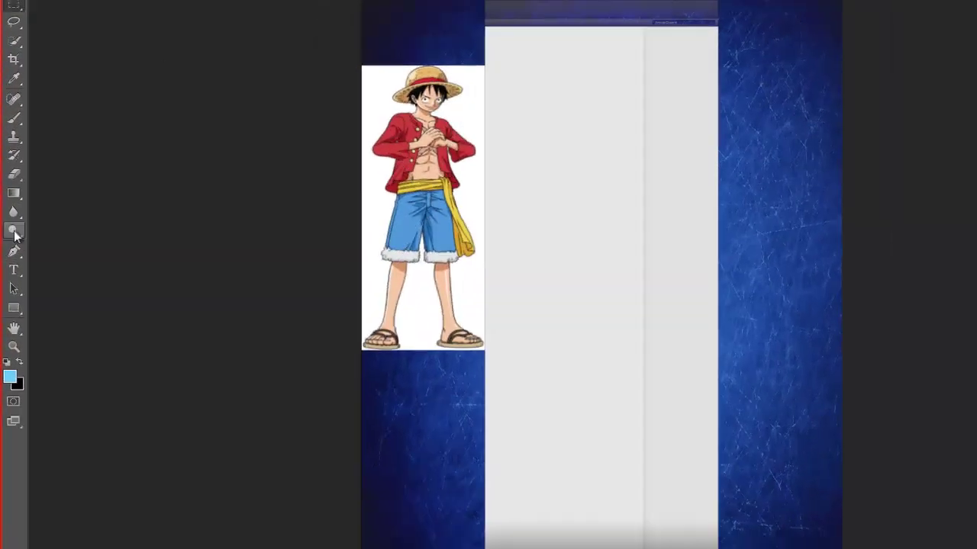
click(14, 355)
click(267, 107)
click(267, 77)
click(267, 76)
click(267, 76)
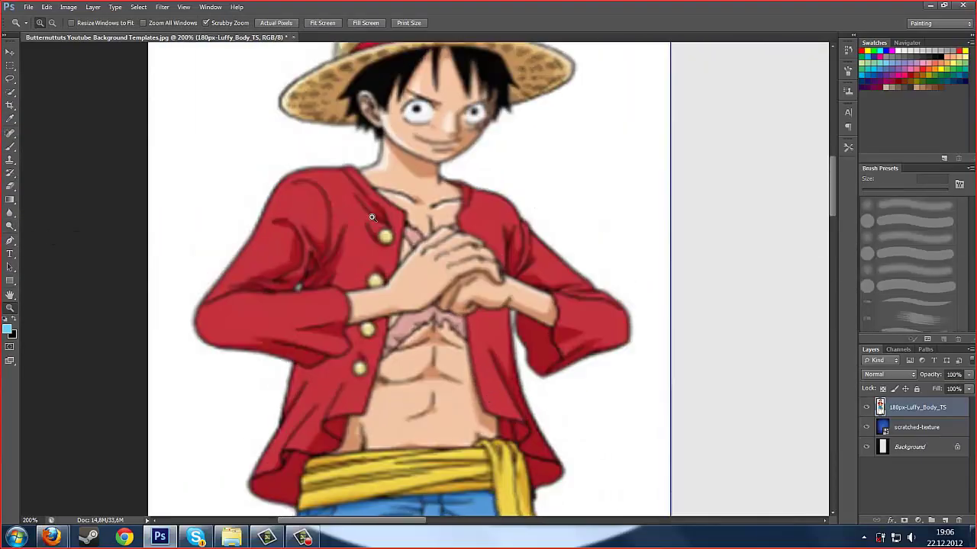
scroll(372, 217, up, 1)
click(10, 186)
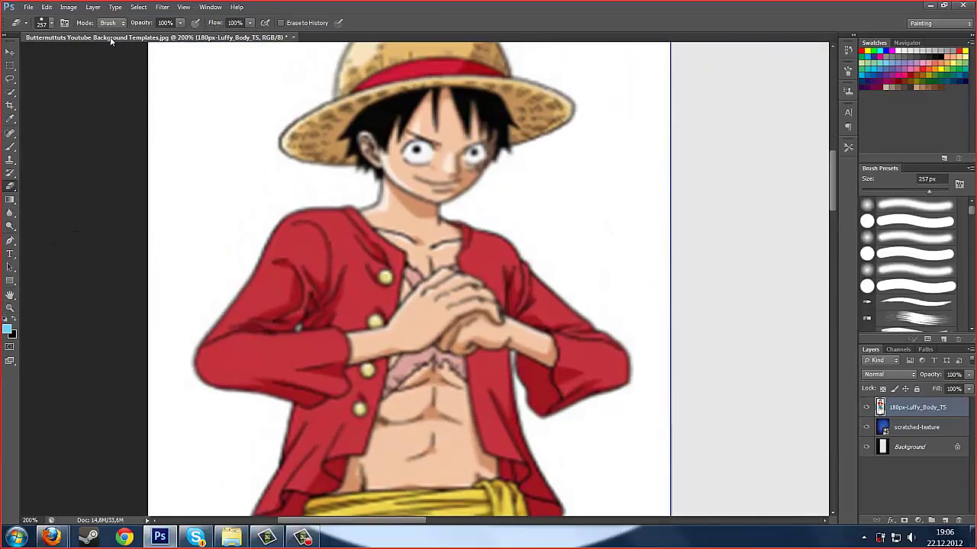
click(52, 23)
mouse_move(532, 190)
mouse_down()
mouse_move(566, 207)
mouse_move(554, 171)
mouse_up()
- Set the eraser size to 8 px and erase the white along the right side of the face, neck and shoulder
click(46, 23)
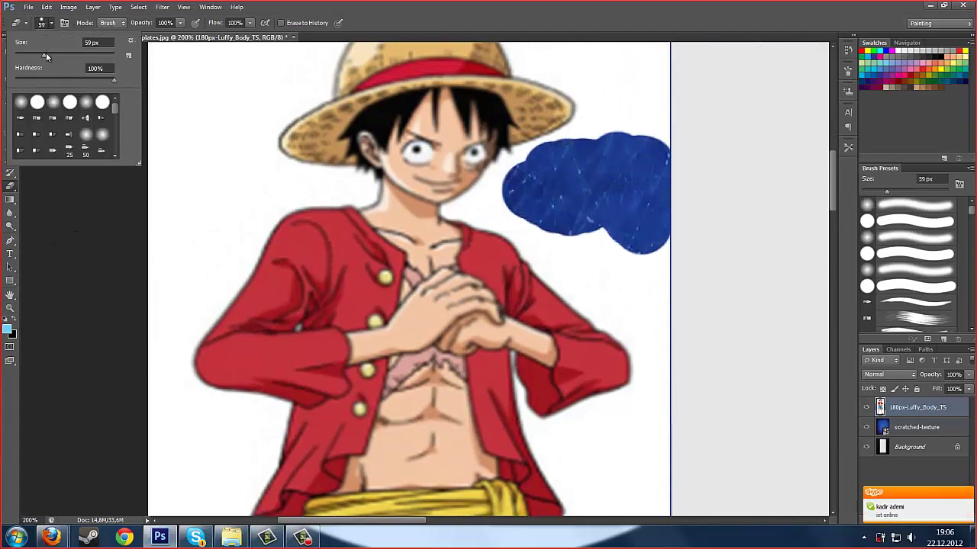
drag(46, 52, 35, 52)
mouse_move(483, 185)
mouse_down()
mouse_move(444, 207)
mouse_move(473, 222)
mouse_up()
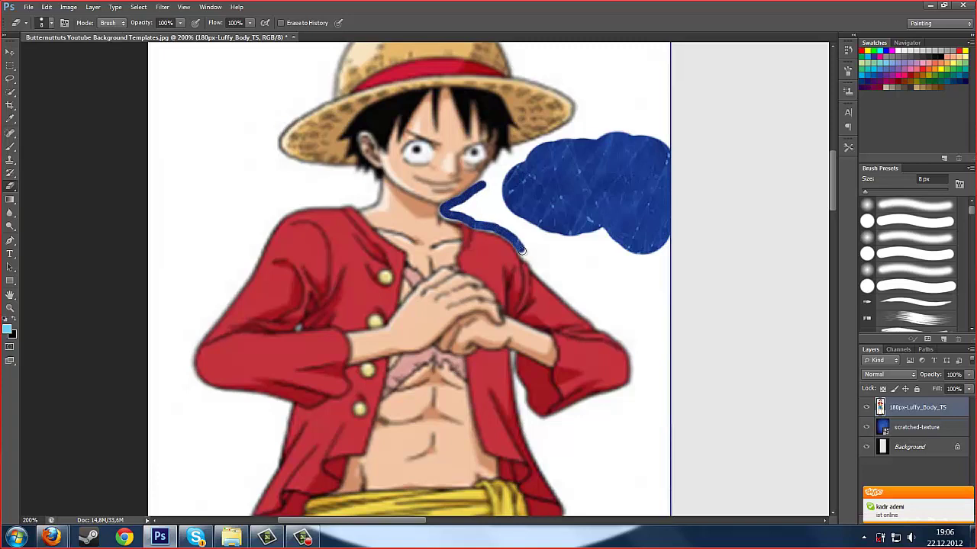
drag(523, 251, 534, 267)
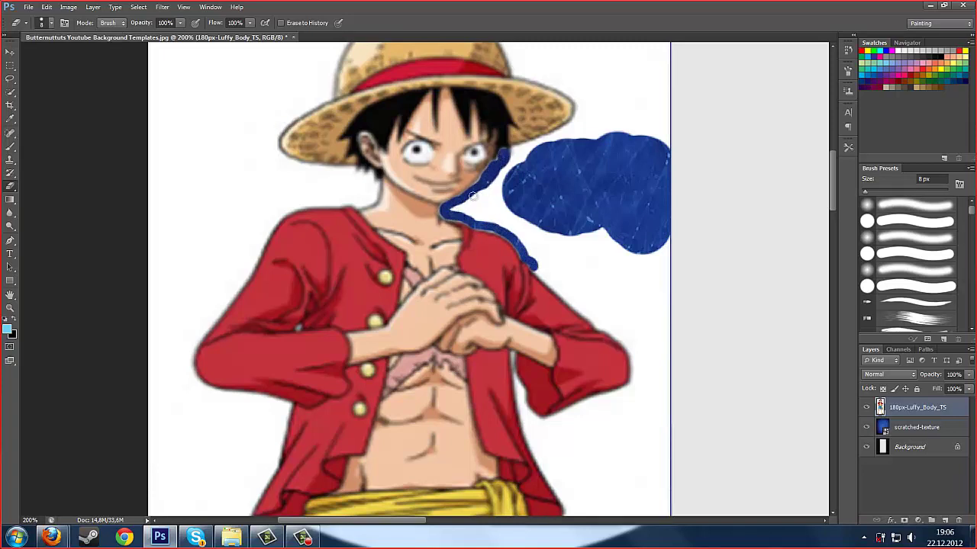
scroll(492, 199, down, 2)
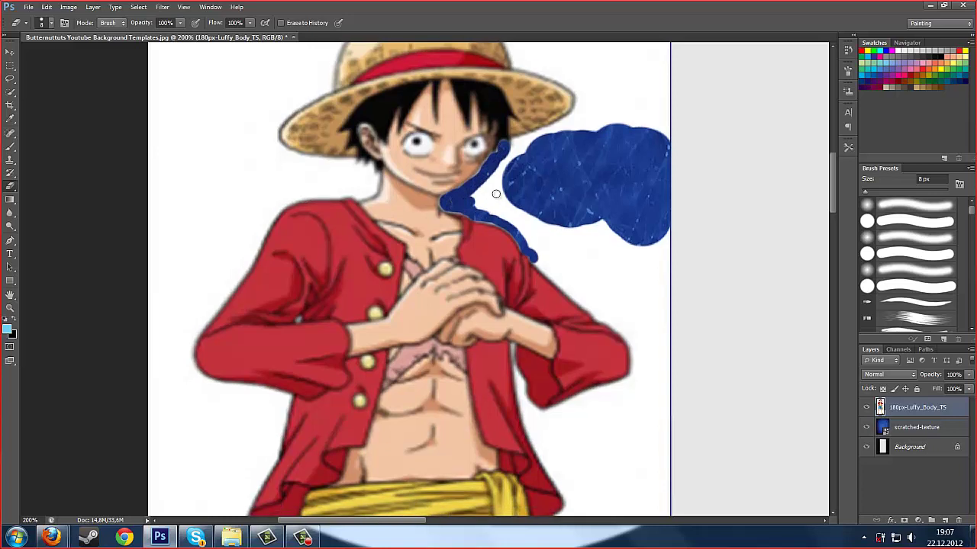
- Erase the white along the right sleeve and jacket side down to the hem, plus small spots beside it
drag(533, 251, 544, 260)
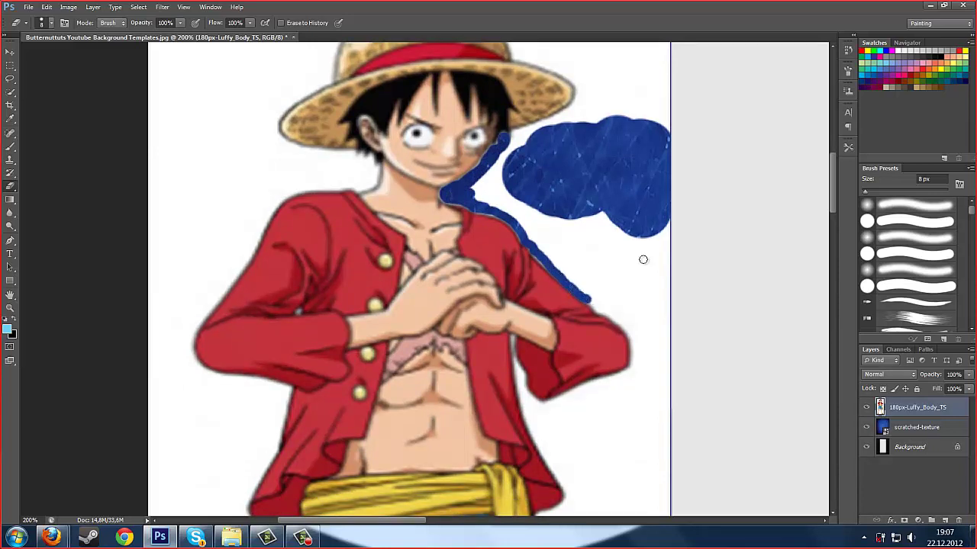
scroll(642, 260, down, 2)
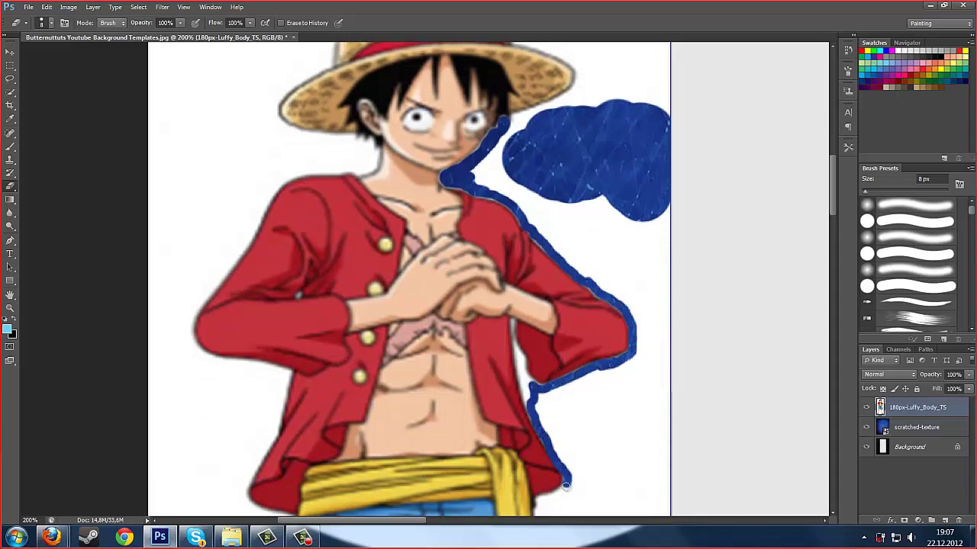
scroll(539, 499, down, 10)
drag(622, 262, 615, 316)
drag(673, 288, 654, 286)
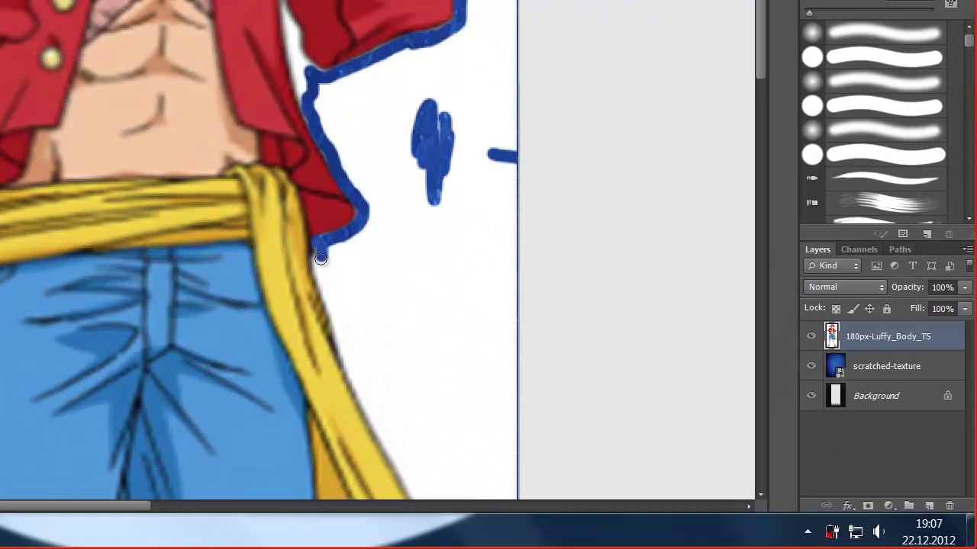
- Erase the white along the outer edge of the hanging yellow sash down to the right trouser cuff
drag(330, 296, 333, 309)
drag(342, 346, 367, 409)
scroll(403, 231, down, 8)
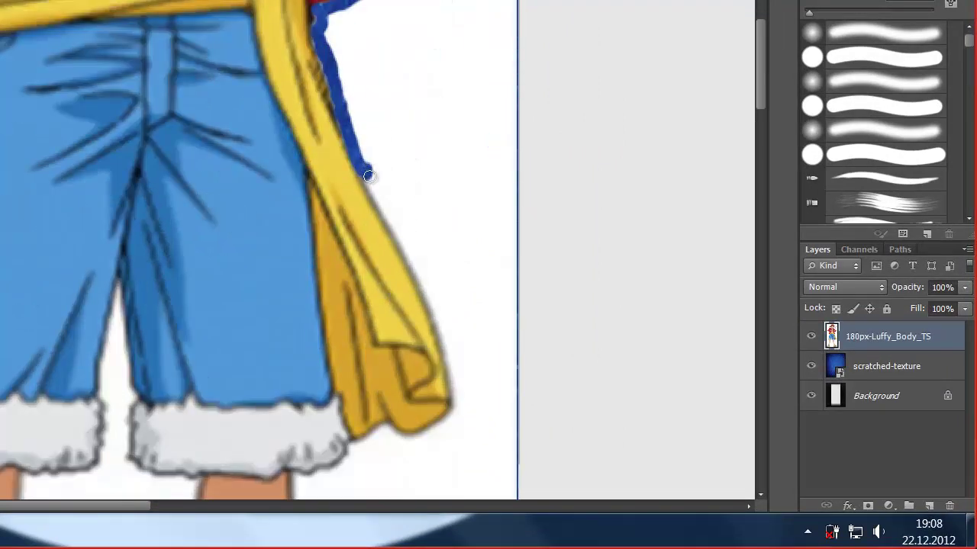
mouse_move(369, 176)
mouse_down()
mouse_move(431, 303)
mouse_move(452, 417)
mouse_move(349, 456)
mouse_up()
scroll(367, 257, down, 7)
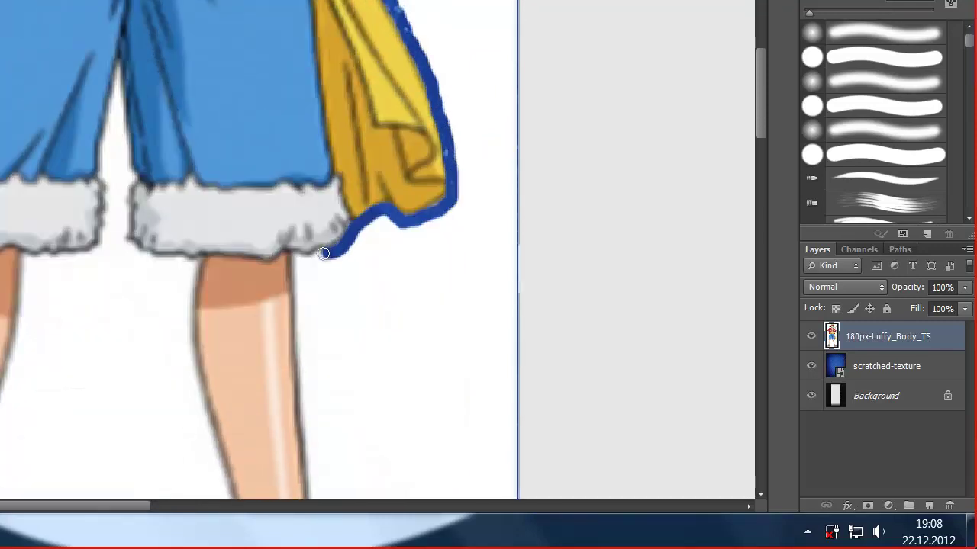
- Erase the white along the outer edge of the right leg down to the ankle, undoing a misplaced stroke
drag(298, 276, 303, 351)
scroll(303, 351, down, 8)
mouse_move(295, 111)
mouse_down()
mouse_move(318, 343)
mouse_move(357, 436)
mouse_up()
key(ctrl+z)
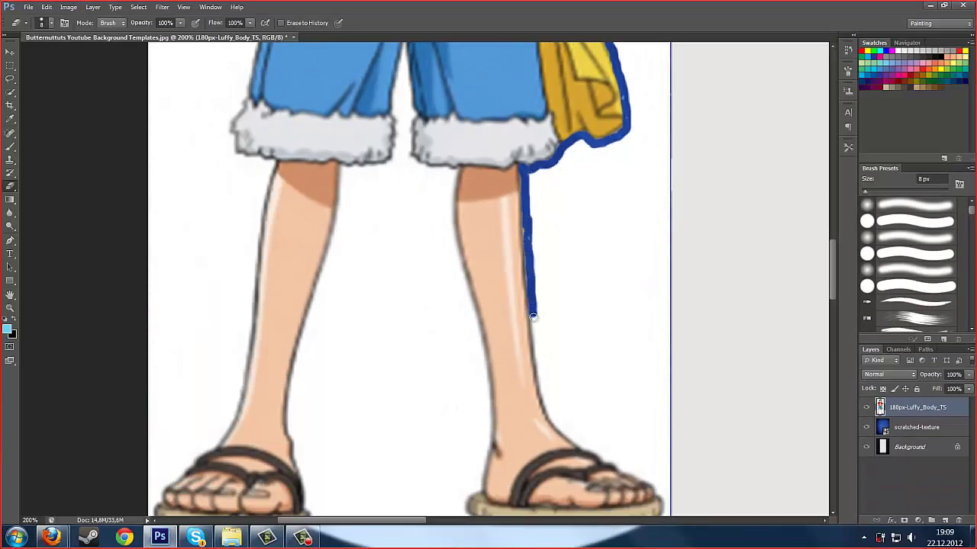
drag(533, 317, 539, 393)
scroll(653, 483, down, 5)
- Erase the white around the right sandal and up the inner edge of that leg to the cuff
mouse_move(657, 309)
mouse_down()
mouse_move(647, 352)
mouse_move(587, 360)
mouse_move(470, 347)
mouse_up()
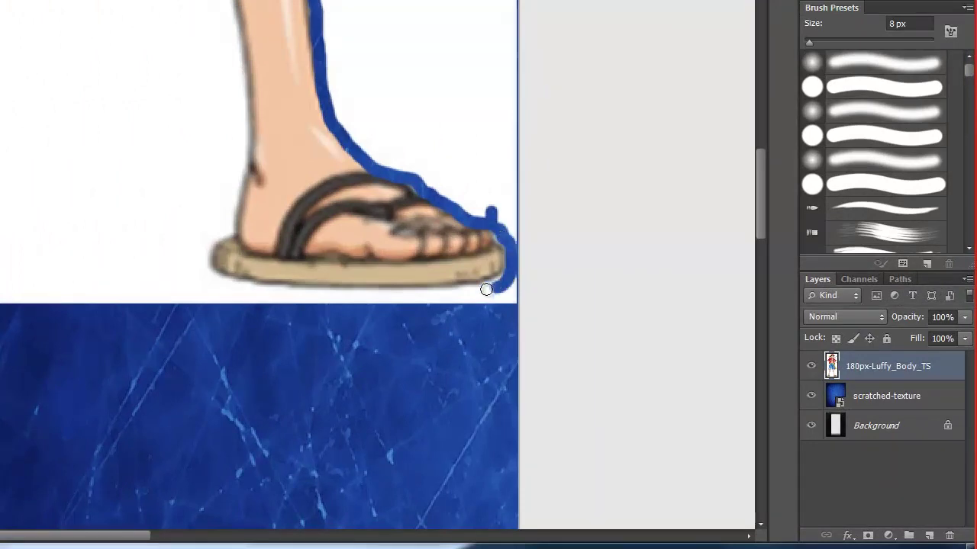
mouse_move(216, 274)
mouse_down()
mouse_move(218, 235)
mouse_move(231, 223)
mouse_move(234, 246)
mouse_move(242, 230)
mouse_up()
scroll(231, 223, up, 1)
scroll(243, 231, up, 1)
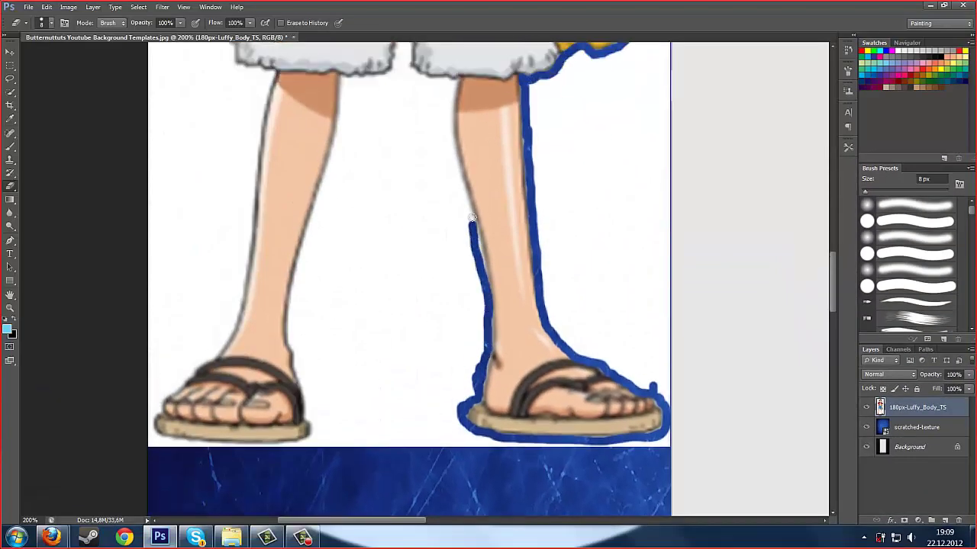
scroll(476, 246, up, 2)
mouse_move(469, 296)
mouse_down()
mouse_move(451, 229)
mouse_move(450, 159)
mouse_move(419, 159)
mouse_up()
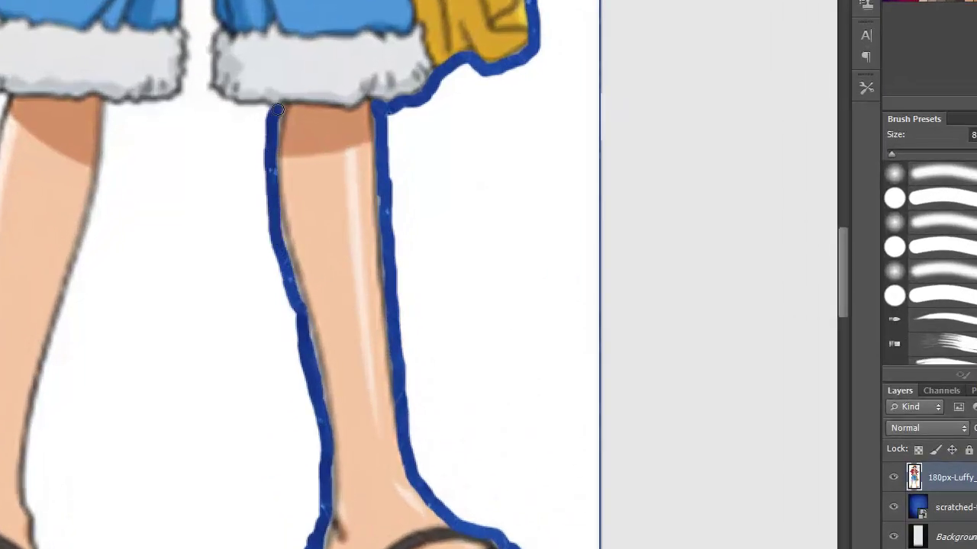
- Erase the white beneath both trouser cuffs and in the narrow gap between the trouser legs
drag(223, 106, 200, 85)
scroll(200, 85, up, 2)
mouse_move(201, 231)
mouse_down()
mouse_move(202, 114)
mouse_move(186, 94)
mouse_move(196, 162)
mouse_move(185, 262)
mouse_move(115, 255)
mouse_move(93, 350)
mouse_up()
scroll(93, 351, down, 1)
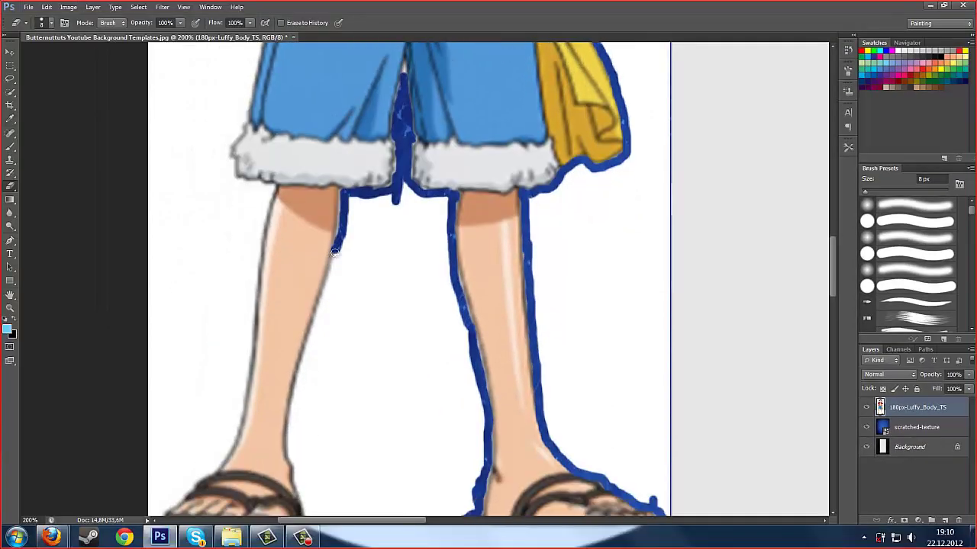
- Erase the white down the inner edge of the left leg, around its sandal and up the outer edge
mouse_move(334, 253)
mouse_down()
mouse_move(296, 375)
mouse_move(290, 454)
mouse_up()
scroll(311, 311, down, 2)
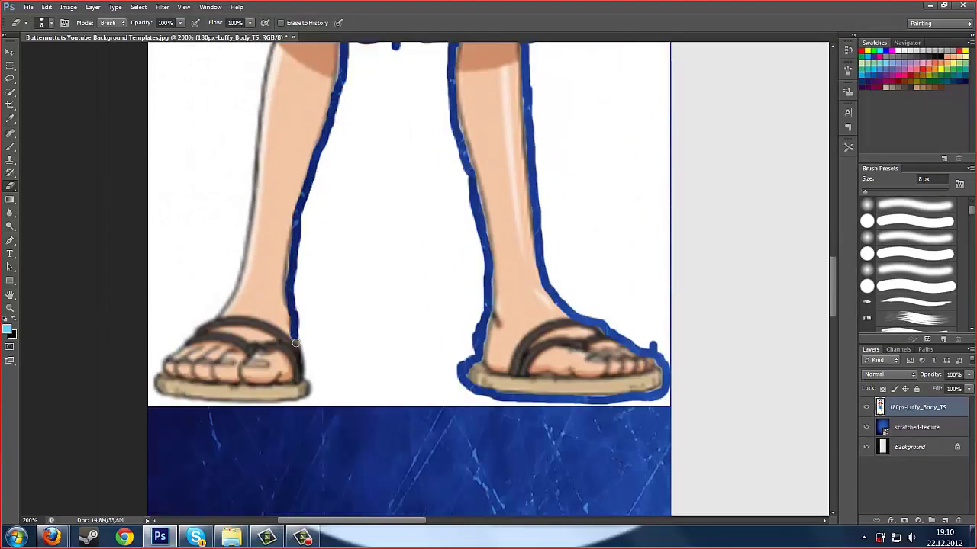
mouse_move(296, 344)
mouse_down()
mouse_move(310, 397)
mouse_move(254, 408)
mouse_up()
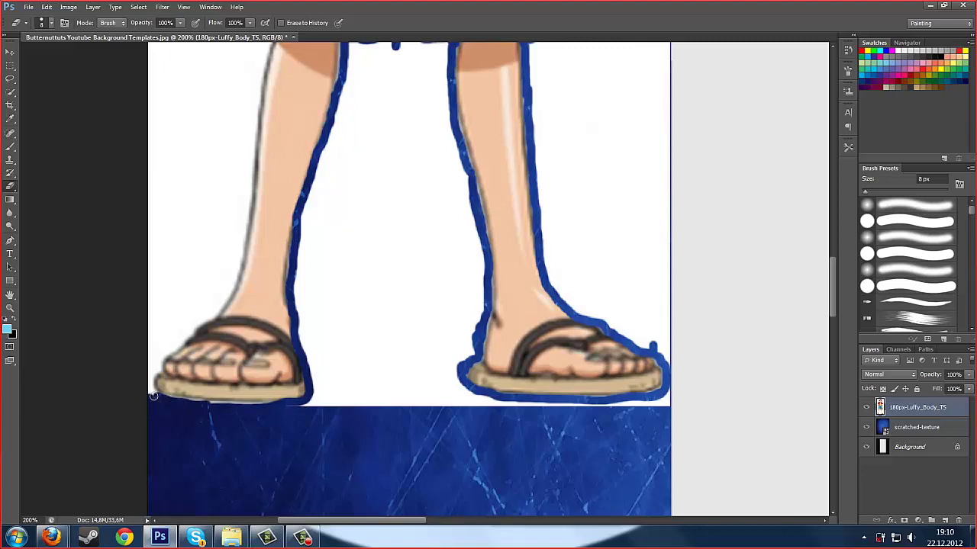
drag(238, 263, 257, 88)
scroll(264, 218, up, 2)
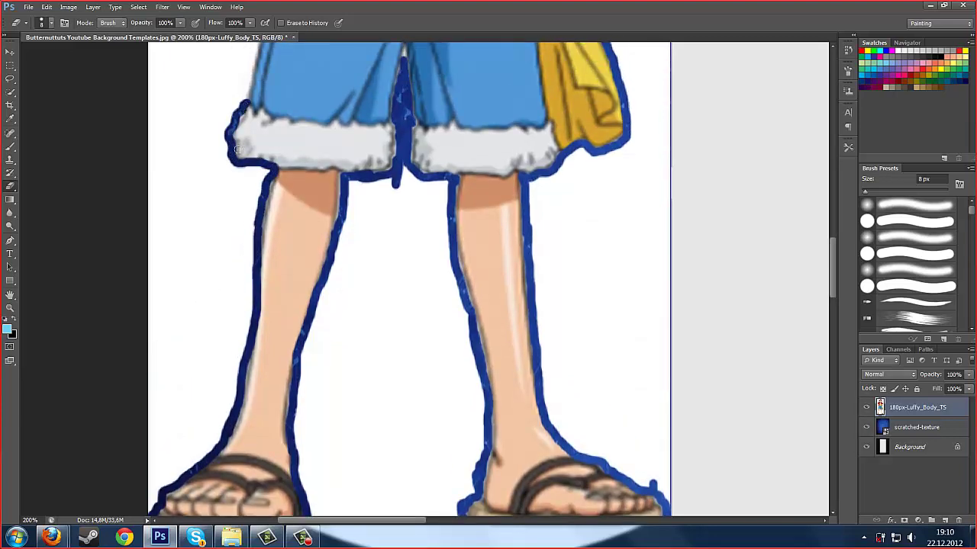
- Erase the white along the left side of the trousers and around the left jacket hem
scroll(237, 149, up, 2)
scroll(256, 177, up, 2)
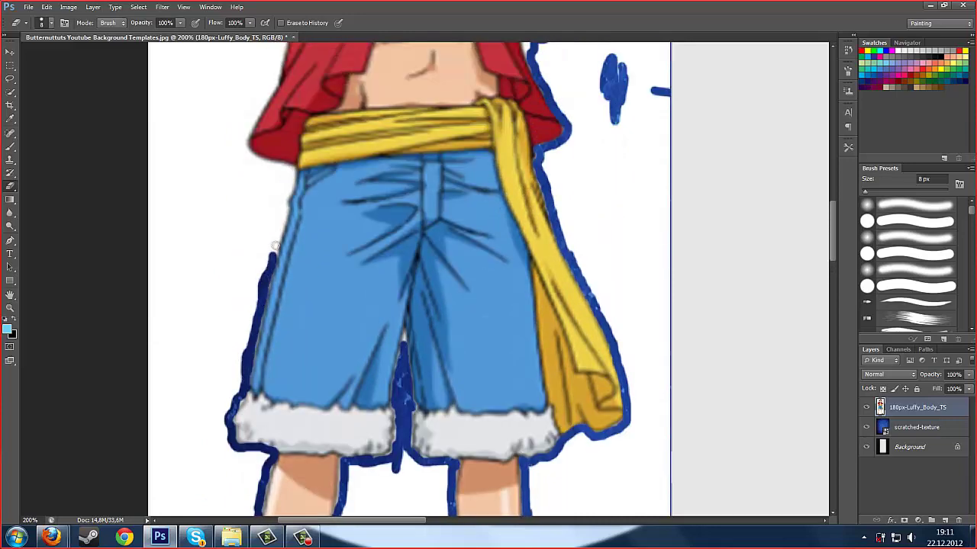
drag(275, 246, 286, 231)
scroll(265, 291, up, 2)
drag(291, 263, 247, 225)
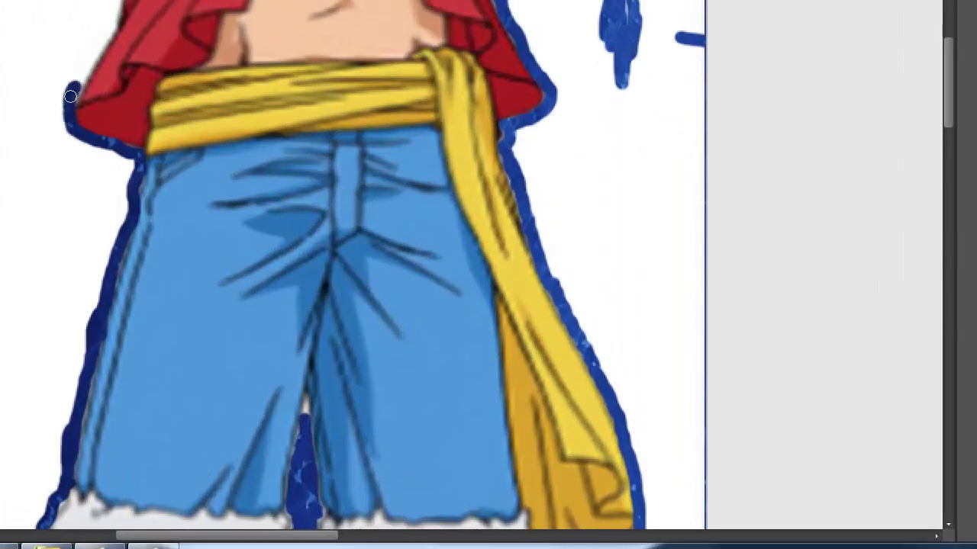
- Erase the white along the left side of the jacket from the hem up to the sleeve
scroll(248, 225, up, 1)
drag(248, 267, 253, 252)
drag(81, 135, 109, 97)
scroll(109, 136, up, 1)
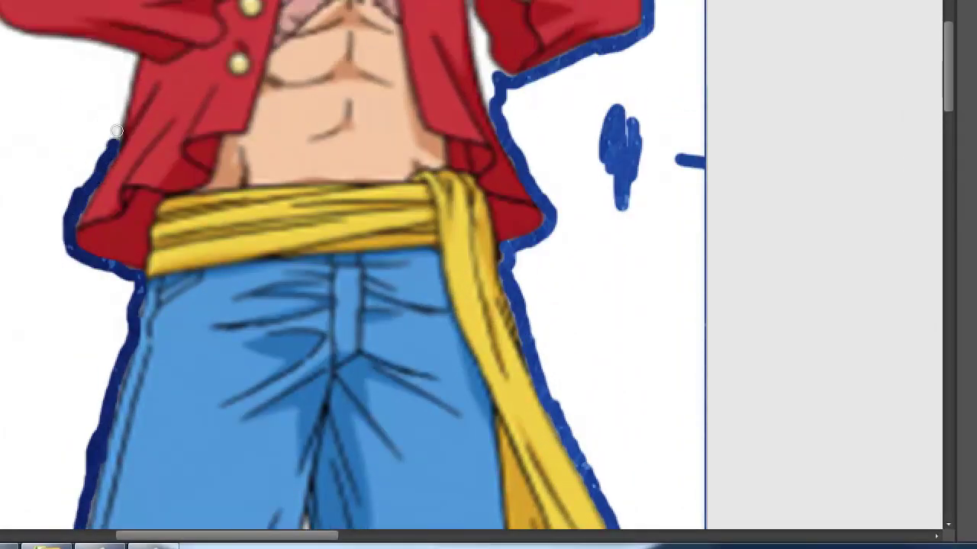
drag(116, 131, 130, 61)
scroll(488, 100, up, 2)
- Erase the white beneath the right sleeve beside the torso and around the left sleeve up towards the shoulder
drag(492, 120, 479, 34)
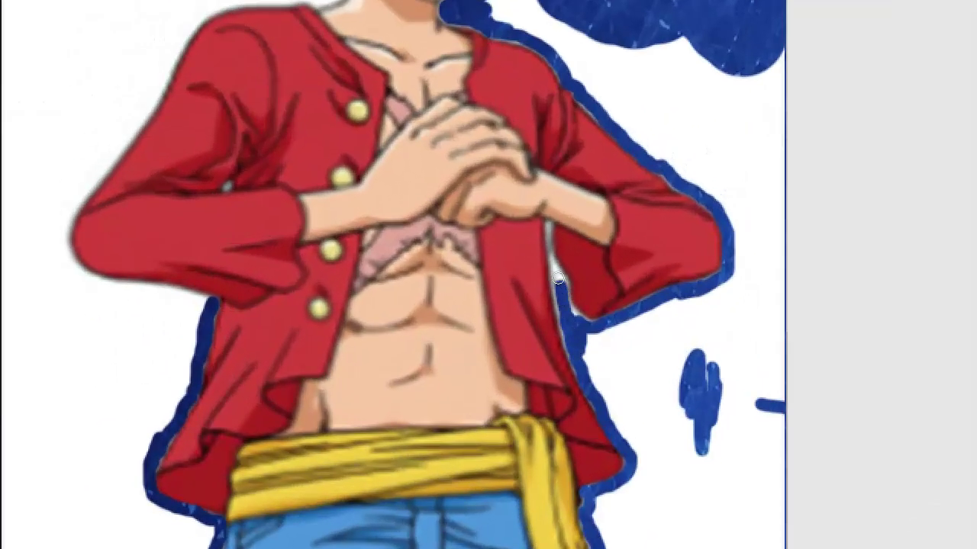
scroll(559, 278, up, 1)
mouse_move(205, 327)
mouse_down()
mouse_move(135, 313)
mouse_move(68, 280)
mouse_move(83, 221)
mouse_move(142, 145)
mouse_move(177, 73)
mouse_up()
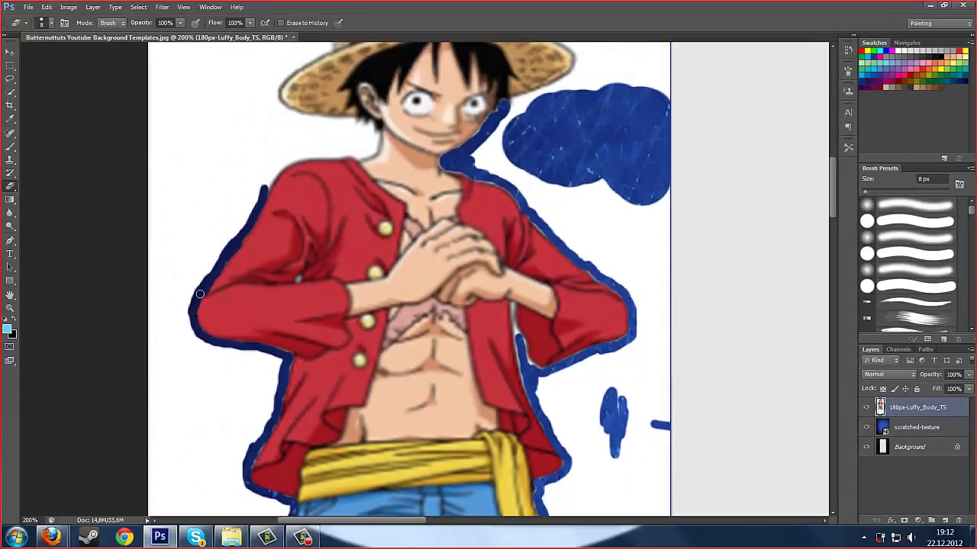
scroll(191, 151, up, 2)
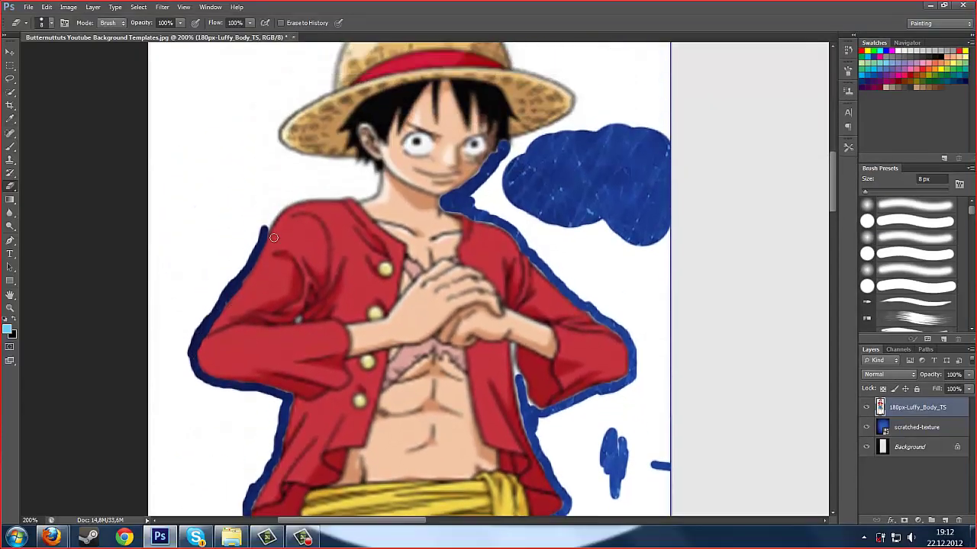
- Erase the white over the left shoulder, beside the neck and all around the outline of the straw hat
drag(282, 209, 337, 198)
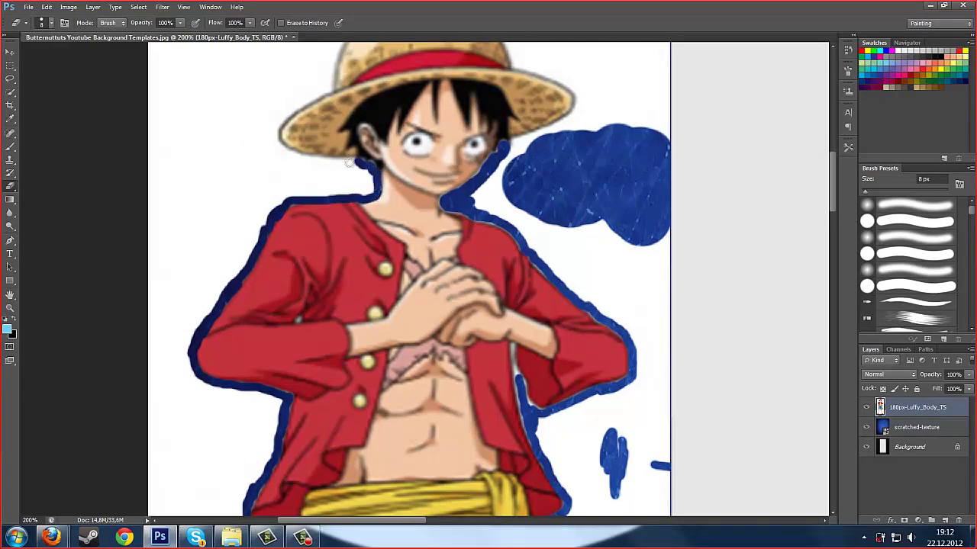
scroll(277, 139, up, 3)
mouse_move(326, 197)
mouse_down()
mouse_move(336, 149)
mouse_move(399, 105)
mouse_up()
key(ctrl+z)
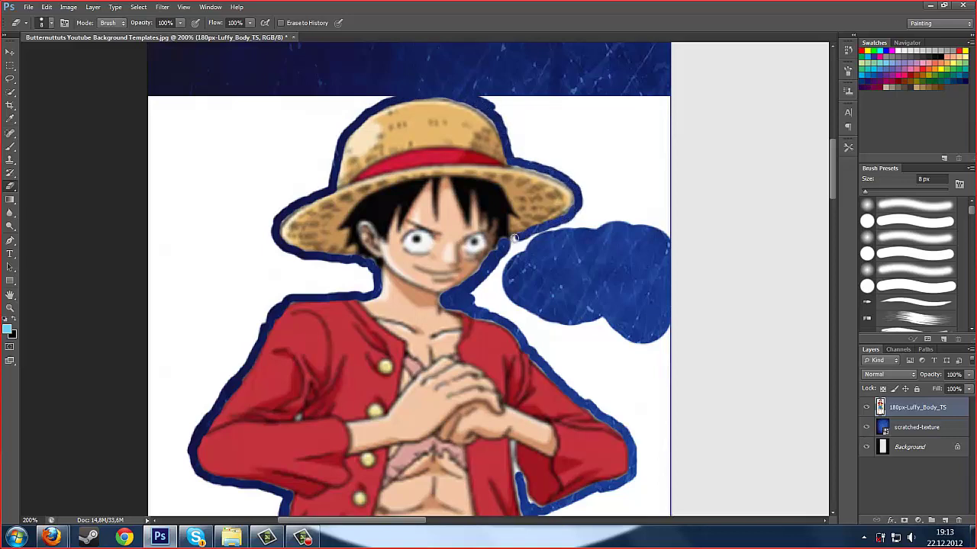
- Set the eraser to 11 px and erase the white to the right of the face and the straw hat
drag(515, 239, 498, 275)
click(47, 22)
drag(20, 59, 22, 60)
drag(500, 263, 481, 283)
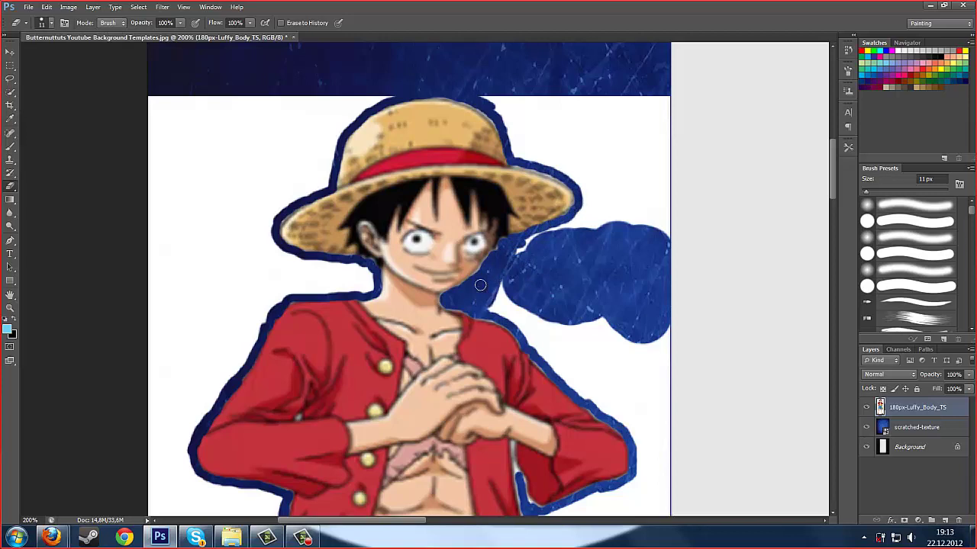
mouse_move(525, 246)
mouse_down()
mouse_move(603, 207)
mouse_move(598, 99)
mouse_move(613, 103)
mouse_move(647, 153)
mouse_move(657, 217)
mouse_up()
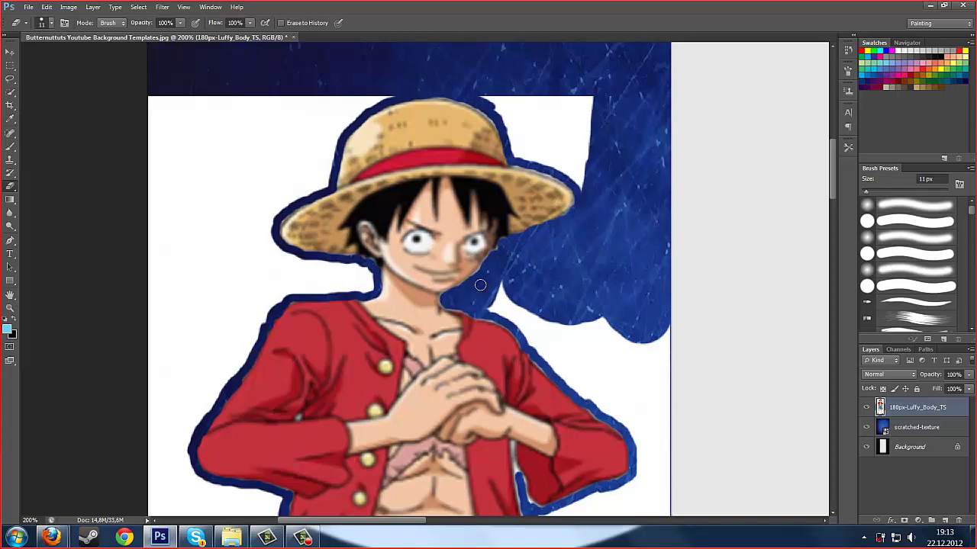
mouse_move(580, 188)
mouse_down()
mouse_move(519, 152)
mouse_move(492, 98)
mouse_move(538, 152)
mouse_move(588, 149)
mouse_move(545, 103)
mouse_move(588, 106)
mouse_move(586, 132)
mouse_up()
- Erase the remaining white above and beside the right shoulder and sleeve, out to the strip's edge
scroll(586, 131, down, 3)
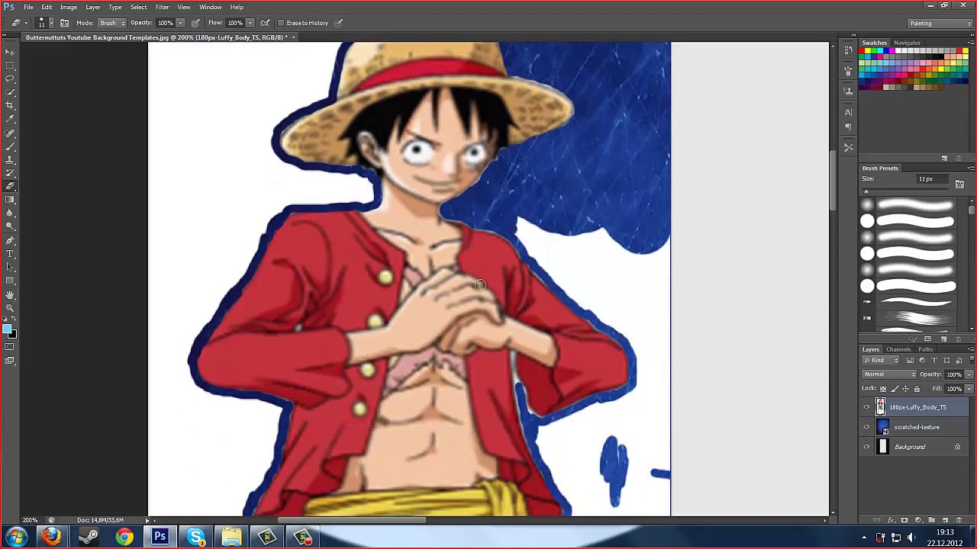
mouse_move(519, 260)
mouse_down()
mouse_move(546, 233)
mouse_move(664, 252)
mouse_move(662, 389)
mouse_move(639, 256)
mouse_up()
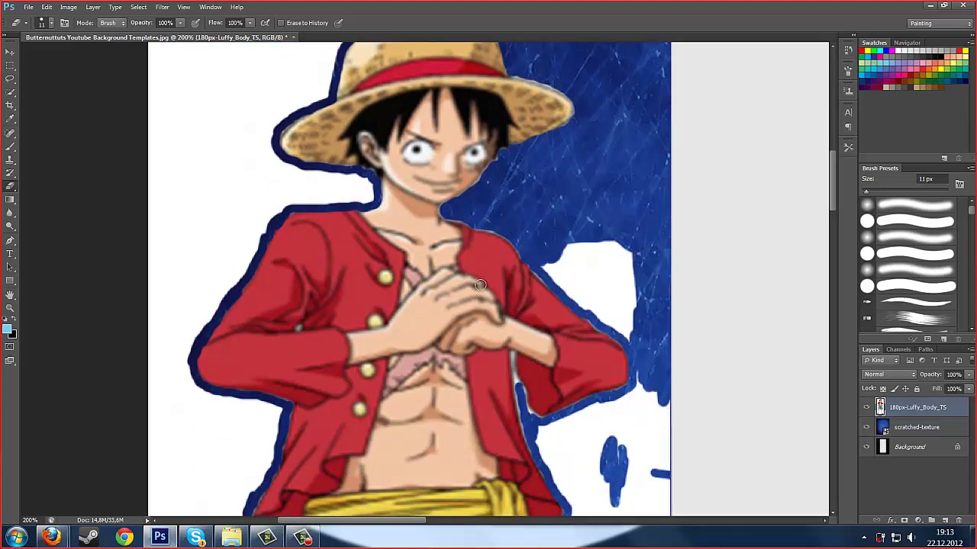
mouse_move(565, 324)
mouse_down()
mouse_move(603, 305)
mouse_move(580, 282)
mouse_move(614, 252)
mouse_move(581, 266)
mouse_up()
- Reduce the eraser size and erase the narrow white sliver between the right sleeve and the open jacket
scroll(480, 285, down, 5)
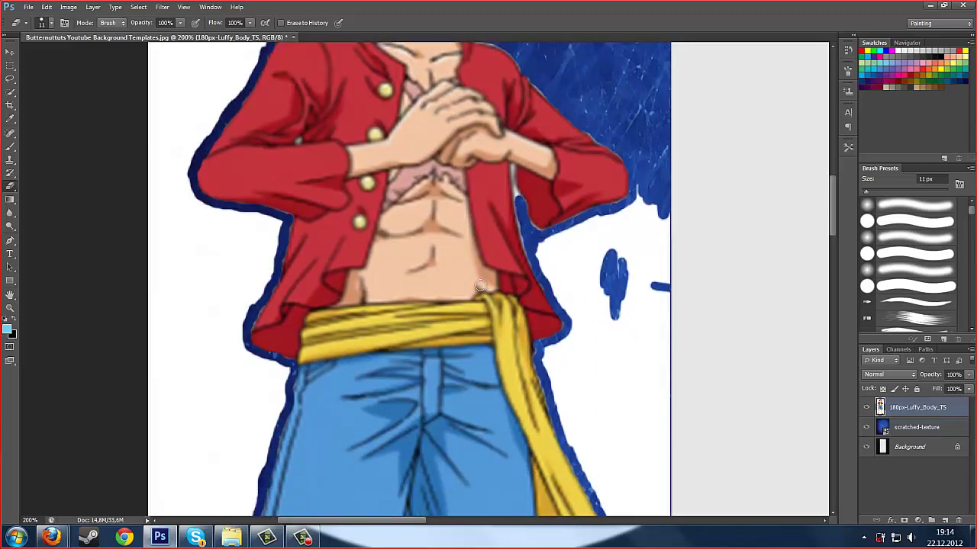
click(51, 22)
drag(19, 54, 17, 54)
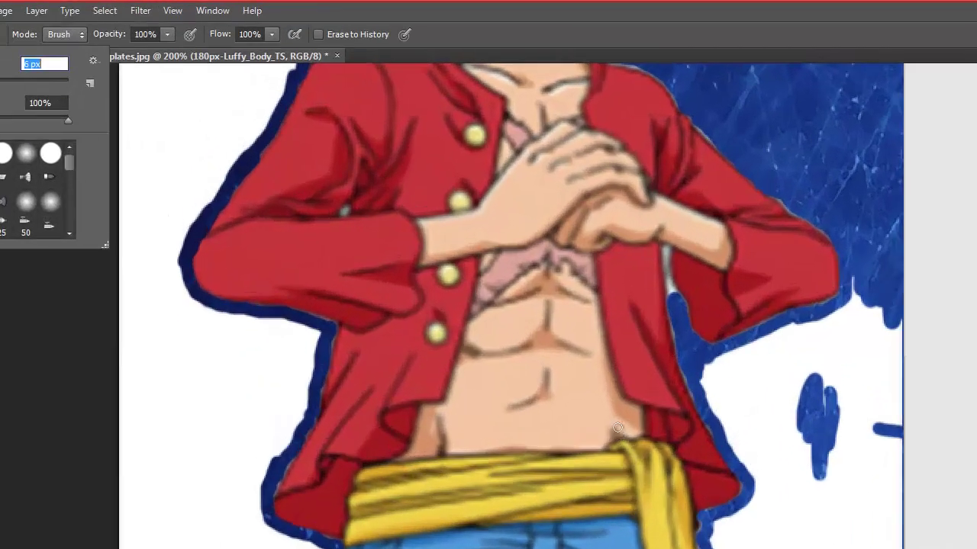
drag(512, 166, 513, 174)
scroll(617, 427, down, 6)
scroll(618, 427, up, 4)
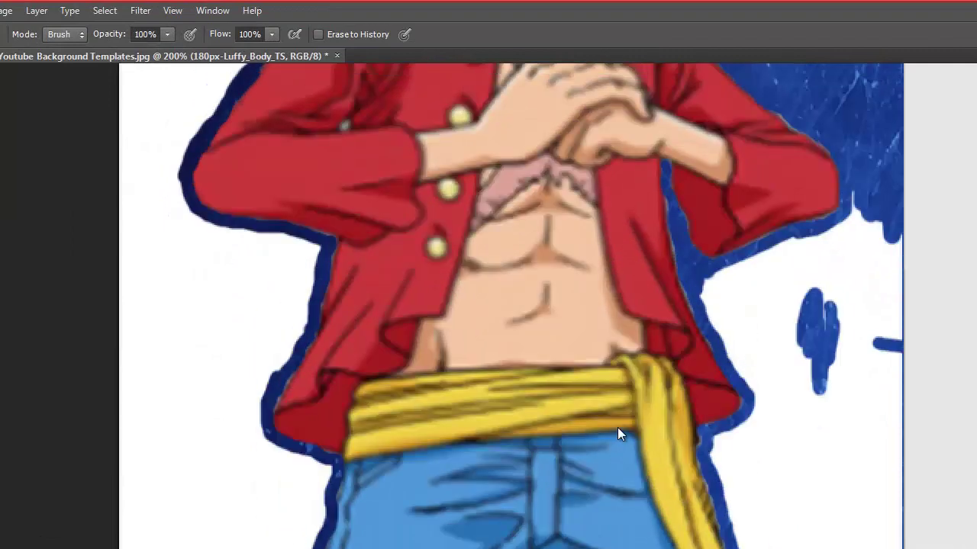
- Enlarge the eraser and erase the white to the right of the jacket, sash and trousers
click(0, 34)
drag(0, 82, 3, 82)
mouse_move(877, 221)
mouse_down()
mouse_move(884, 258)
mouse_move(731, 306)
mouse_move(831, 259)
mouse_move(771, 542)
mouse_move(844, 464)
mouse_up()
scroll(617, 427, down, 3)
mouse_move(818, 389)
mouse_down()
mouse_move(862, 463)
mouse_move(874, 419)
mouse_move(848, 527)
mouse_up()
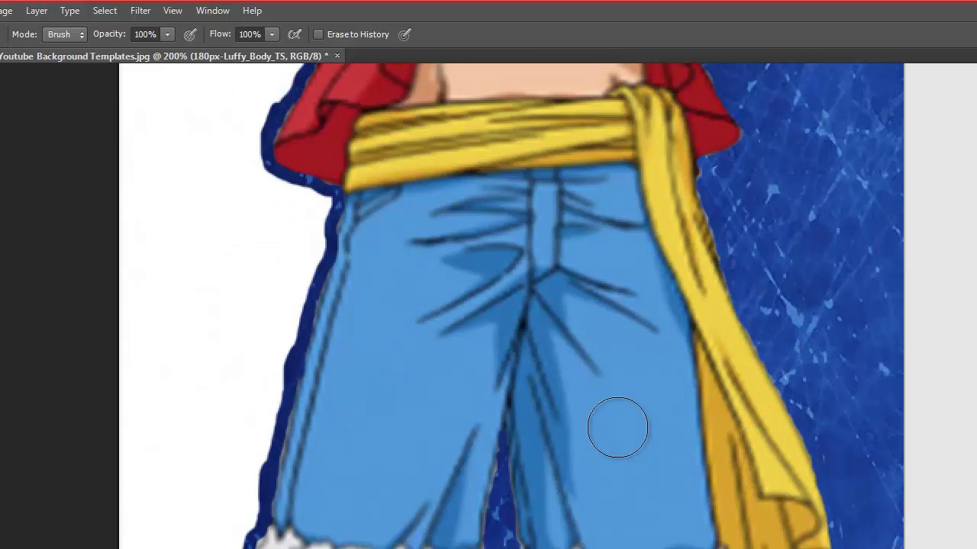
- Erase the white below the hanging sash and along the outer side of the right leg down to the sandal
scroll(618, 427, down, 3)
mouse_move(727, 442)
mouse_down()
mouse_move(871, 473)
mouse_move(789, 543)
mouse_up()
scroll(617, 428, down, 3)
mouse_move(873, 548)
mouse_down()
mouse_move(786, 504)
mouse_move(744, 466)
mouse_move(736, 343)
mouse_up()
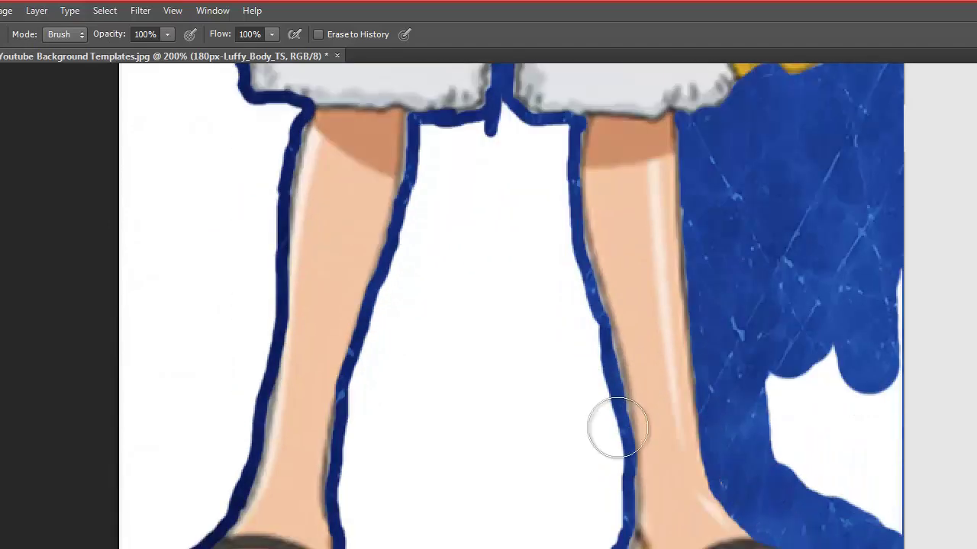
mouse_move(809, 389)
mouse_down()
mouse_move(855, 526)
mouse_move(809, 427)
mouse_up()
- Erase all the white between the two lower legs beneath the trouser cuffs
scroll(617, 427, up, 1)
mouse_move(496, 191)
mouse_down()
mouse_move(546, 217)
mouse_move(588, 405)
mouse_move(603, 542)
mouse_up()
drag(496, 359, 503, 542)
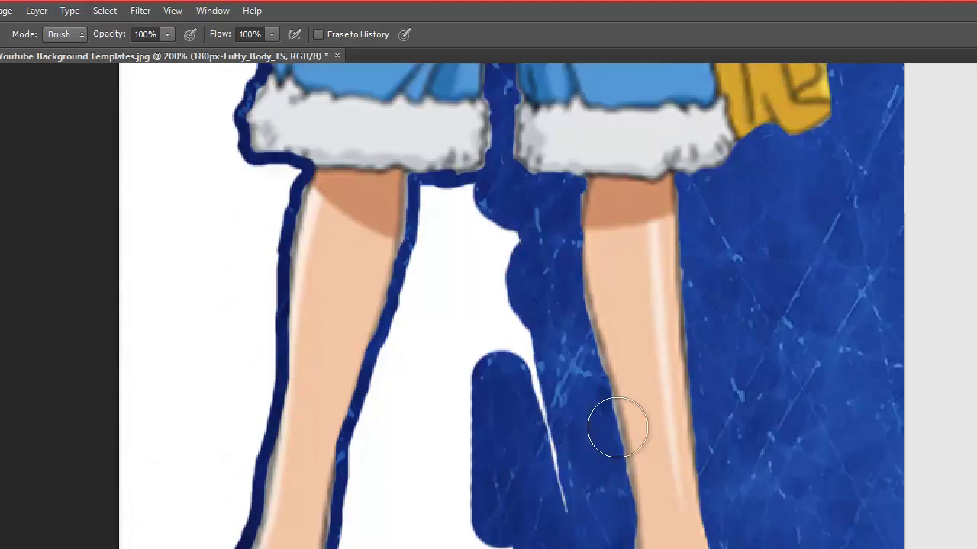
mouse_move(534, 367)
mouse_down()
mouse_move(493, 545)
mouse_move(492, 335)
mouse_move(449, 209)
mouse_move(384, 437)
mouse_move(374, 534)
mouse_move(416, 546)
mouse_up()
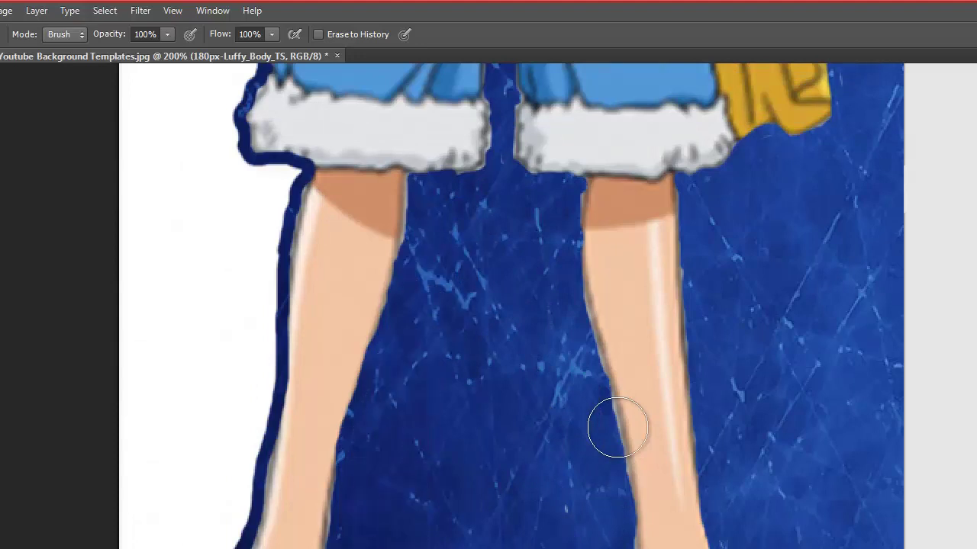
- Erase the white to the left of the left leg, the fur cuff and the trousers
scroll(617, 427, left, 5)
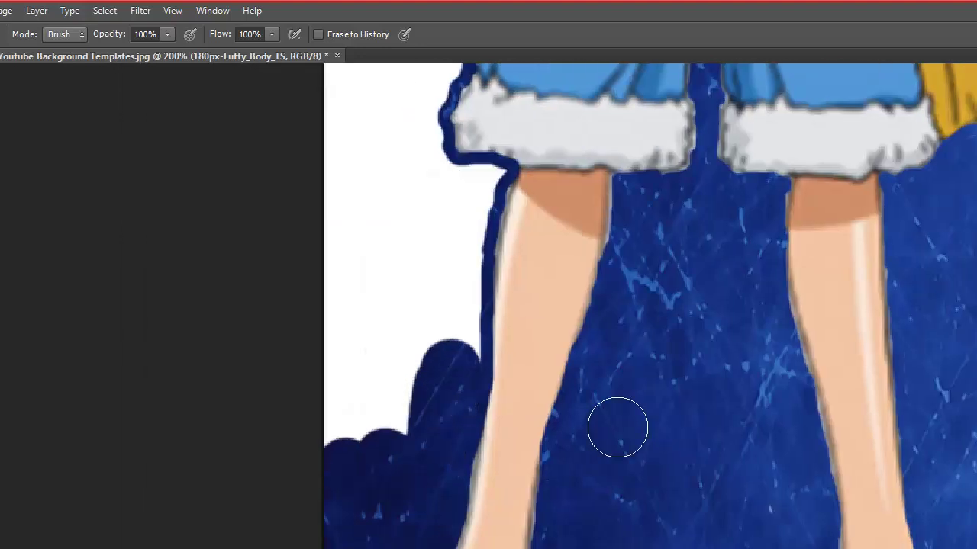
scroll(617, 428, up, 3)
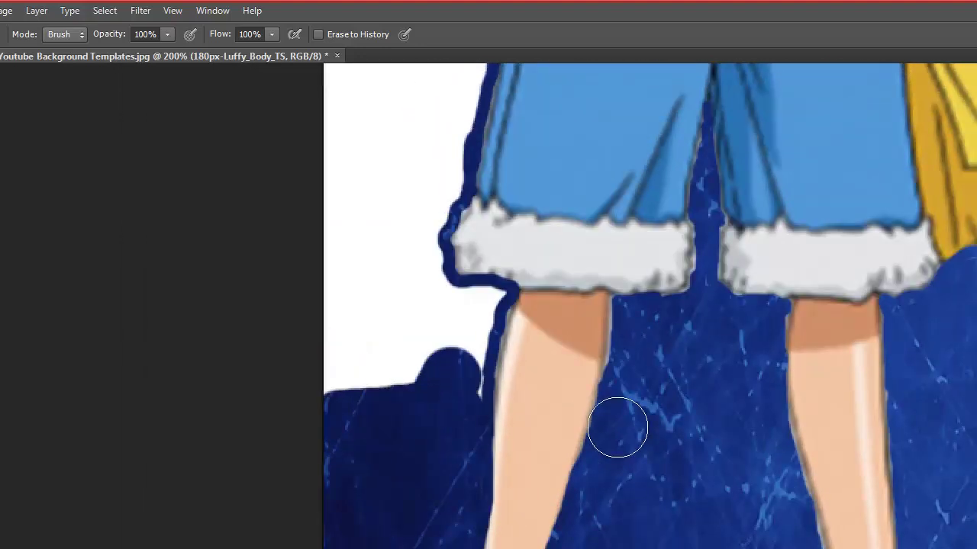
scroll(617, 427, up, 2)
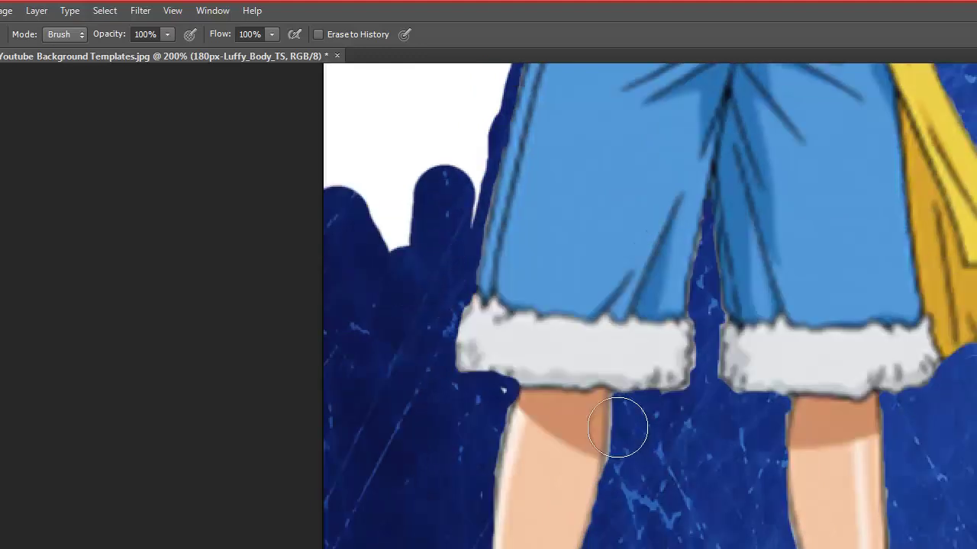
scroll(617, 427, up, 4)
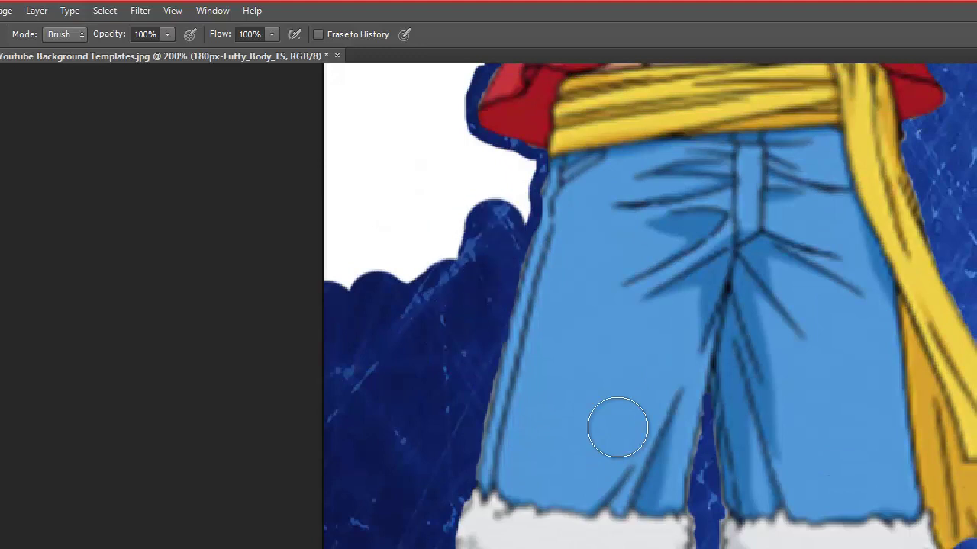
- Erase the white to the left of the jacket, sleeve, shoulder and hat, up to the figure layer's upper edge
scroll(617, 427, up, 6)
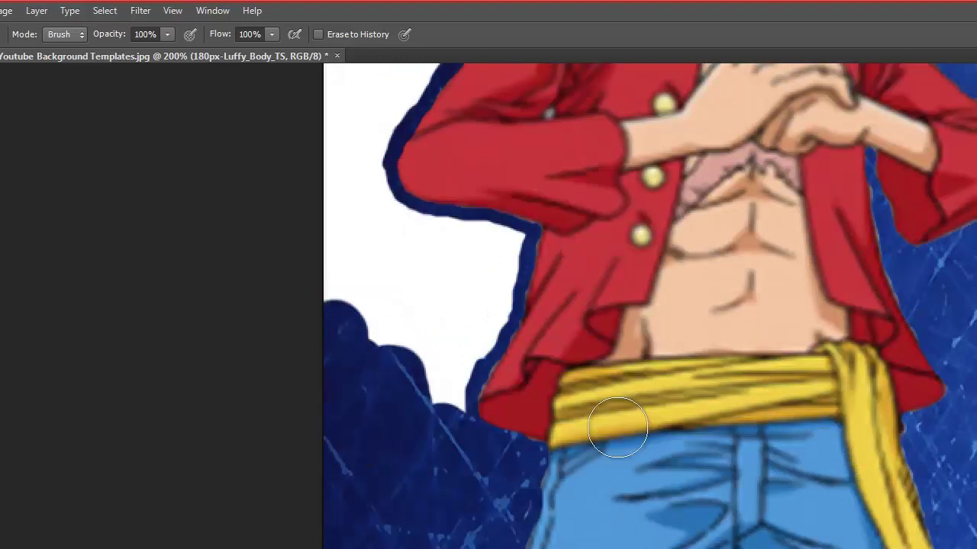
scroll(617, 427, up, 6)
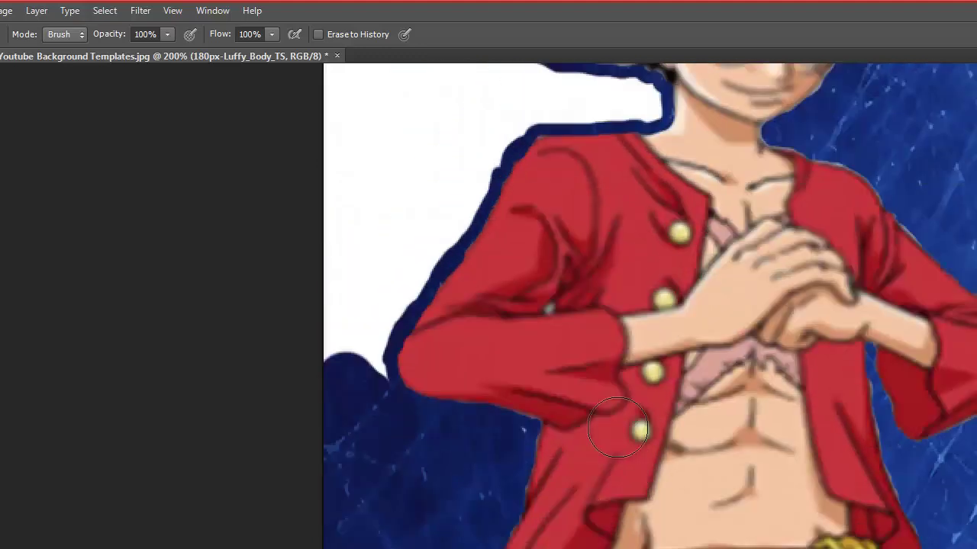
scroll(618, 427, up, 3)
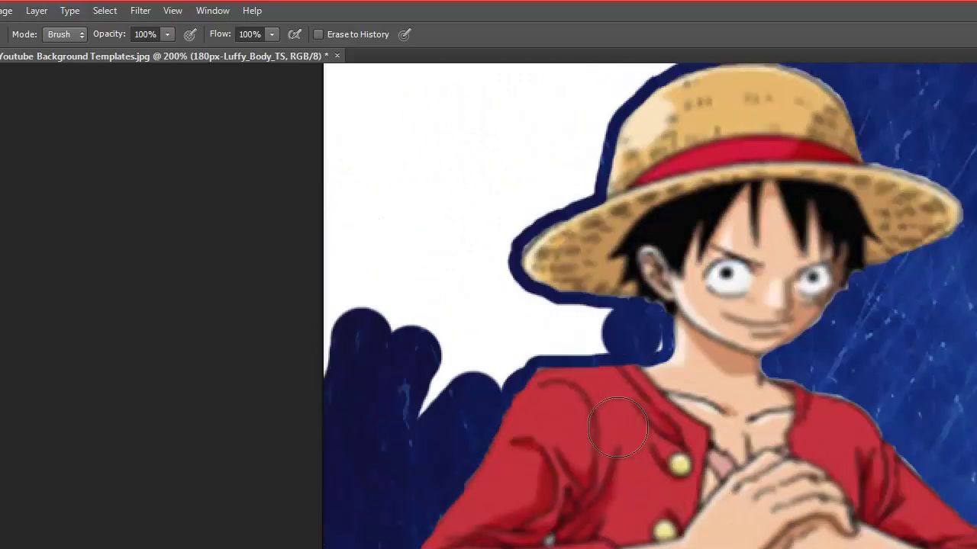
scroll(617, 428, up, 3)
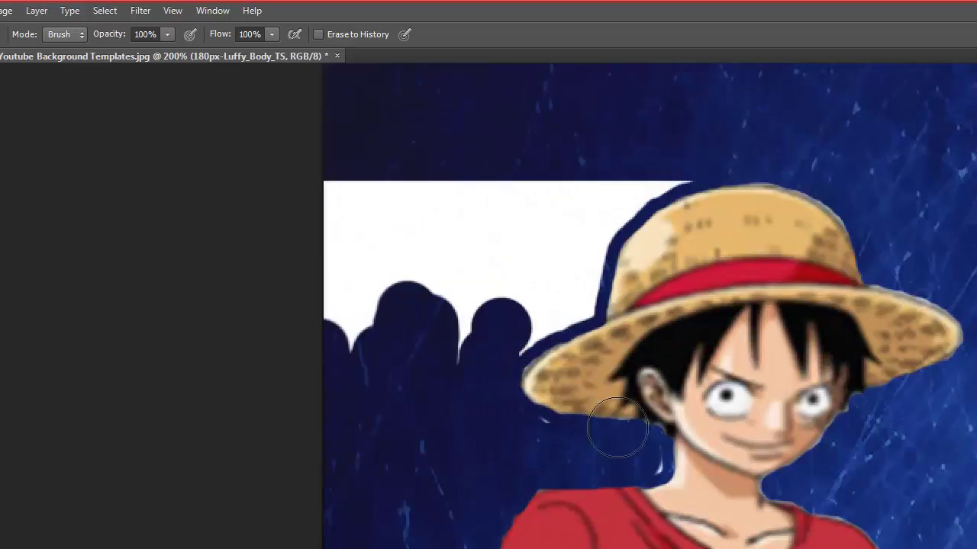
drag(679, 200, 611, 218)
mouse_move(611, 255)
mouse_down()
mouse_move(416, 229)
mouse_move(343, 320)
mouse_up()
- Scale the cut-out Luffy figure down and place it in the upper part of the left blue strip
key(z)
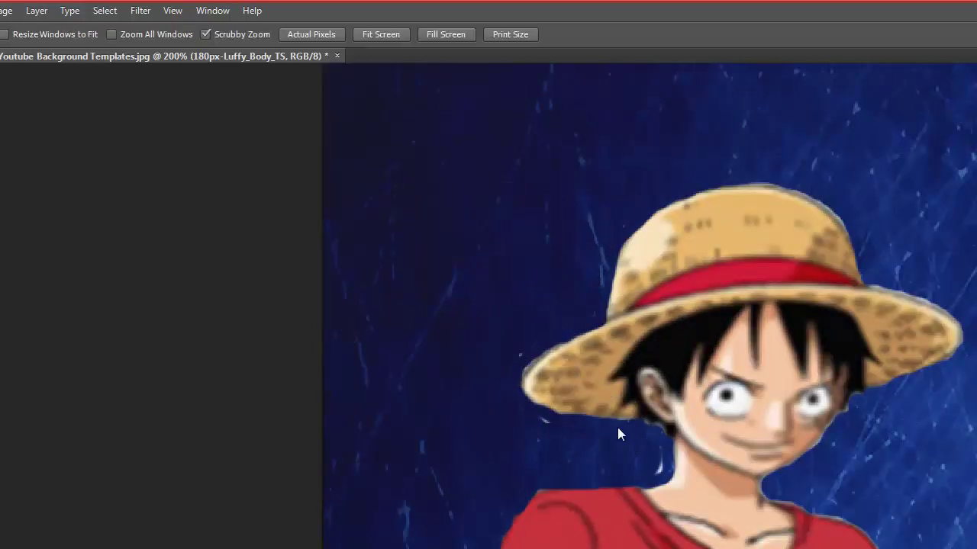
right_click(386, 335)
click(440, 426)
right_click(654, 344)
click(709, 436)
right_click(748, 433)
click(805, 523)
right_click(747, 432)
click(805, 524)
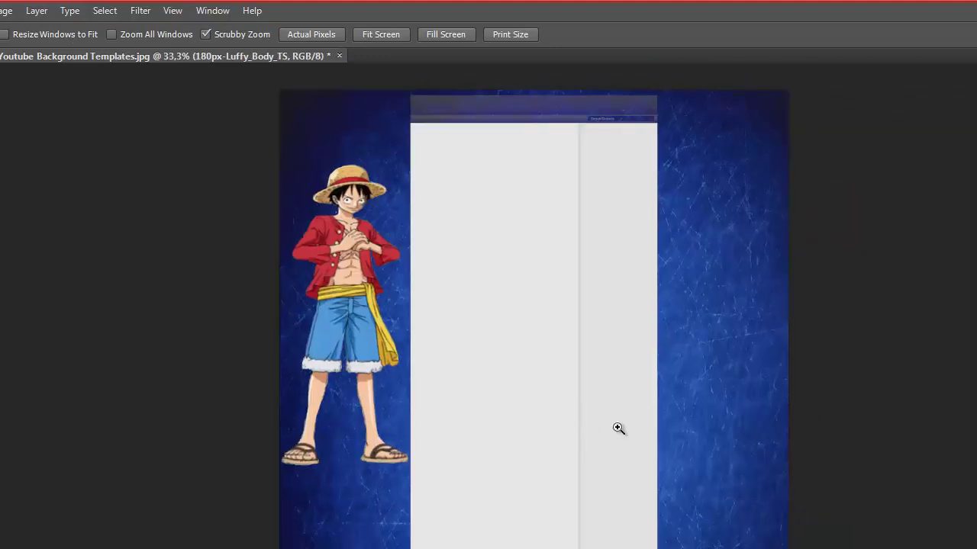
key(v)
key(ctrl+t)
drag(410, 165, 324, 376)
drag(302, 420, 334, 251)
drag(356, 252, 353, 252)
- Examine the scaled-down figure up close and within the whole page layout
click(10, 308)
click(445, 201)
triple_click(276, 152)
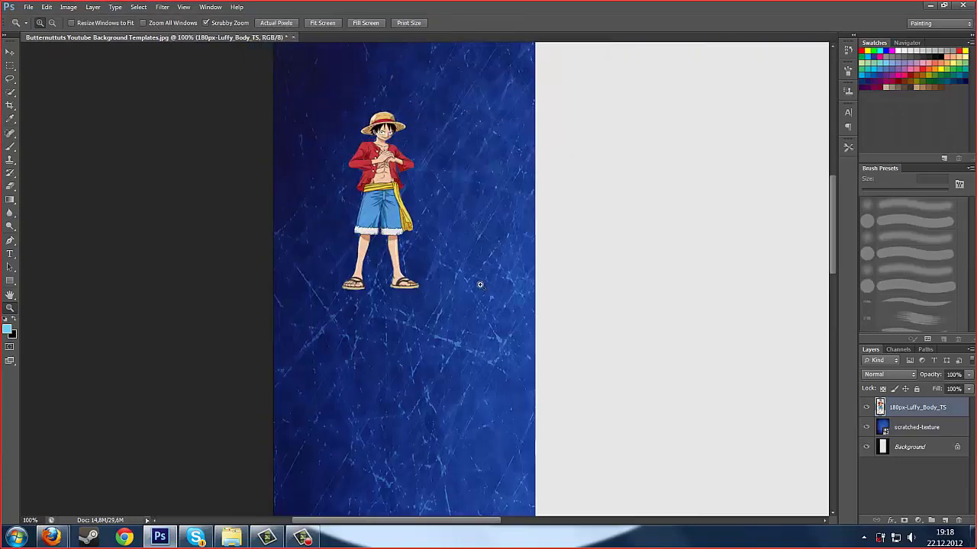
right_click(427, 169)
click(462, 236)
right_click(473, 284)
right_click(480, 286)
click(538, 360)
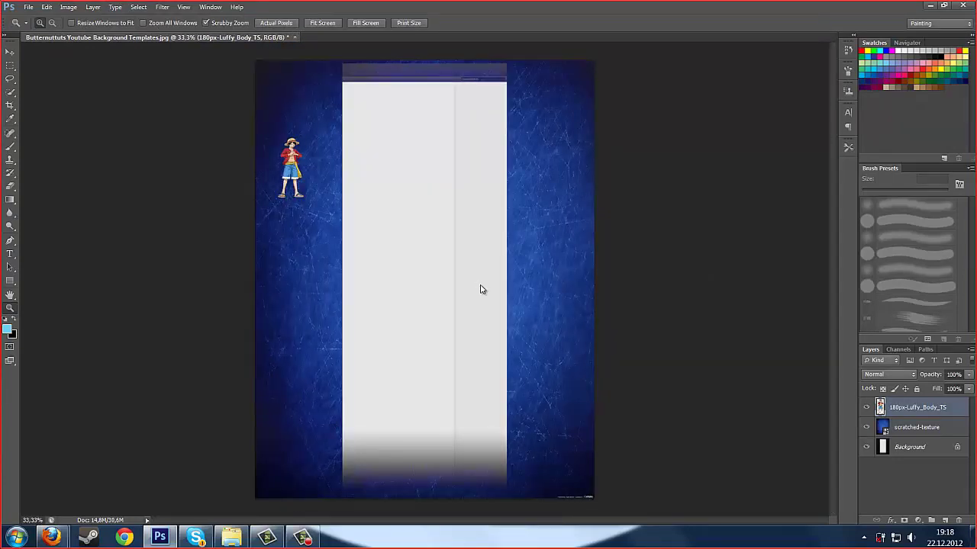
- Add the light blue 18 pt Myriad Pro text "Desighn by MahoArtz" above the header bar at the page's upper edge
key(v)
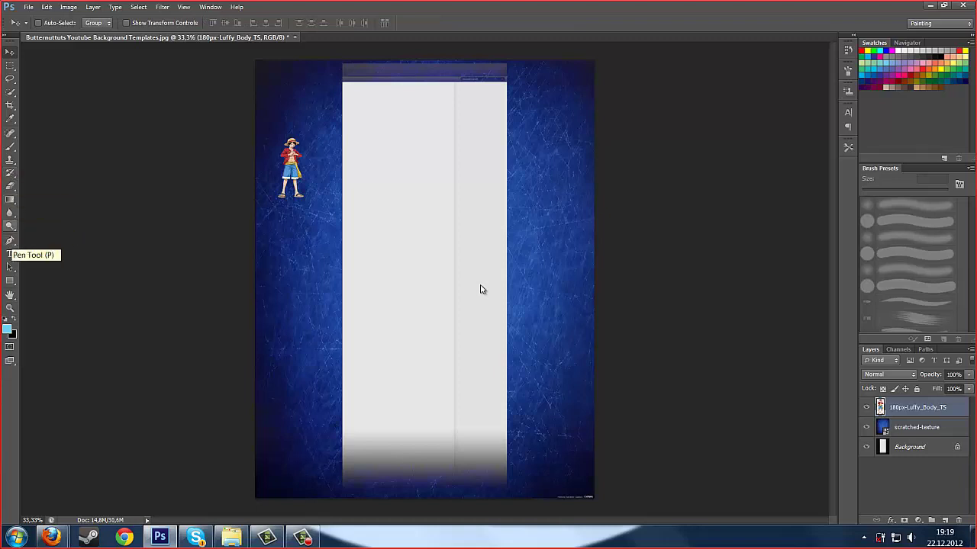
key(t)
click(481, 289)
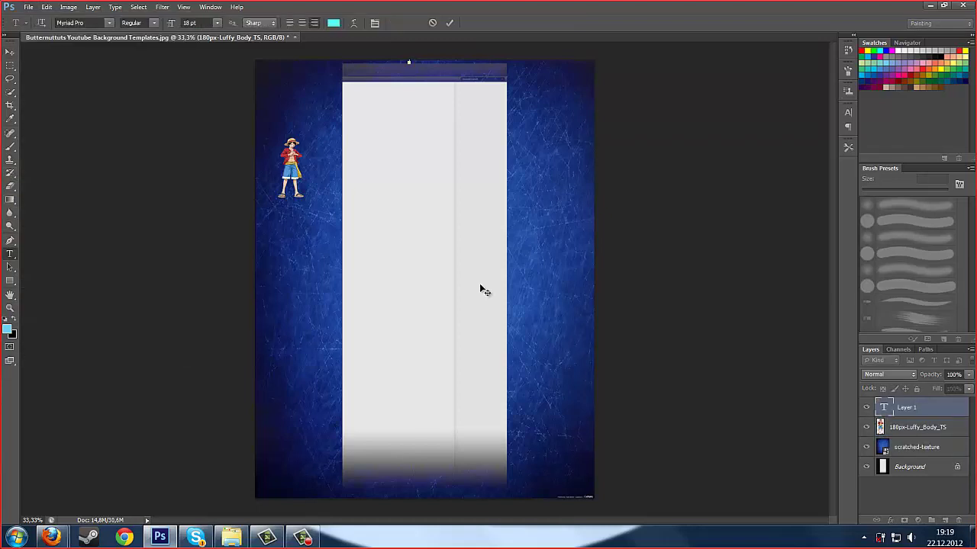
key(ctrl+Return)
- Correct the credit text's spelling to "Design by MahoArtz"
key(ctrl+plus)
key(ctrl+plus)
key(ctrl+plus)
key(ctrl+plus)
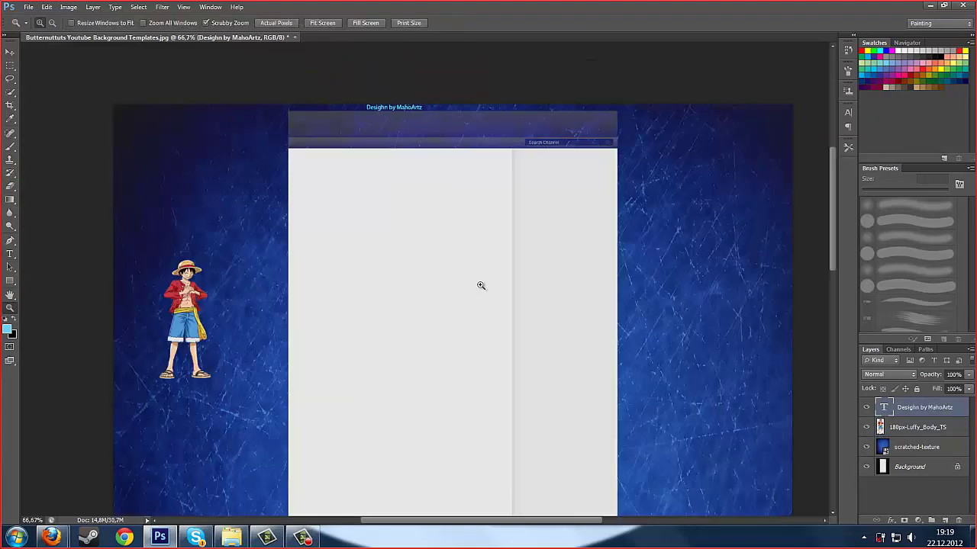
mouse_move(351, 130)
mouse_down()
mouse_move(580, 127)
mouse_move(562, 131)
mouse_up()
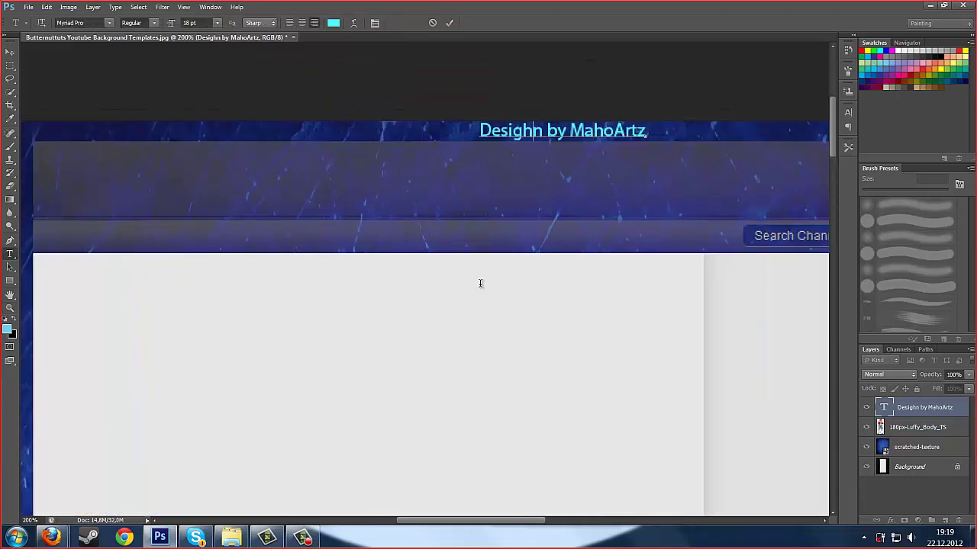
key(BackSpace)
- Set the whole credit text in the Outer zone B font and colour it white
click(109, 23)
click(95, 141)
key(ctrl+a)
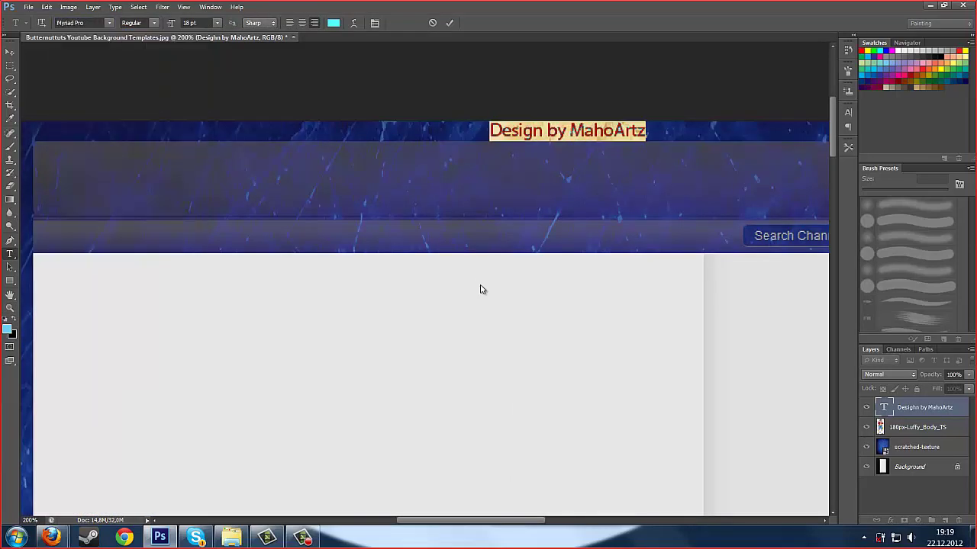
click(110, 23)
click(94, 141)
click(608, 131)
key(ctrl+a)
click(898, 50)
click(608, 132)
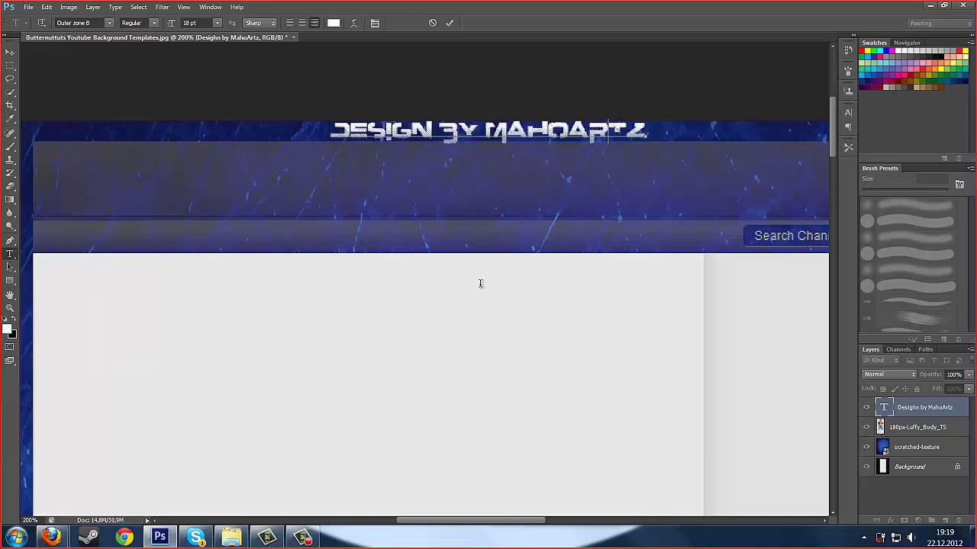
- Start a new text line in the upper part of the right blue strip with a font size of 150 pt
click(10, 308)
right_click(454, 311)
click(486, 371)
right_click(507, 300)
click(541, 360)
right_click(541, 360)
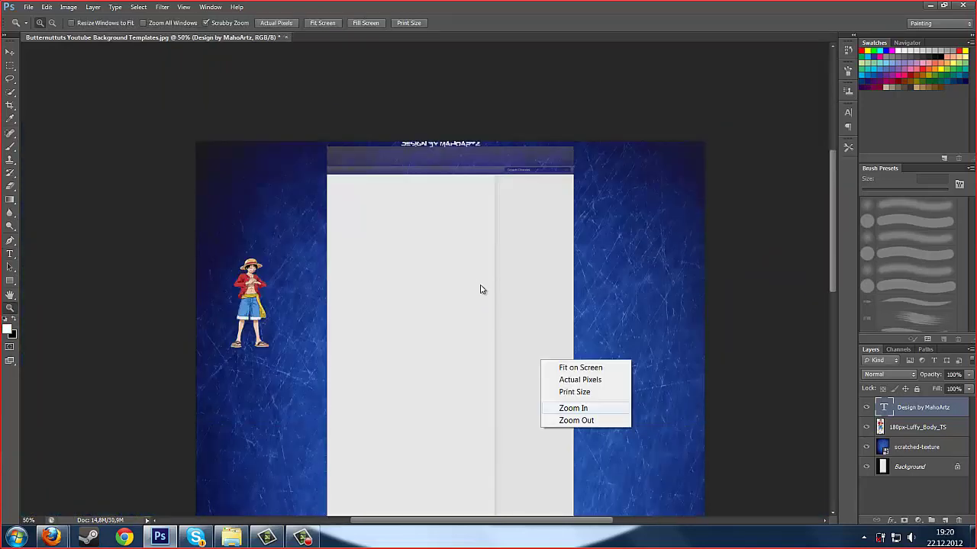
click(577, 420)
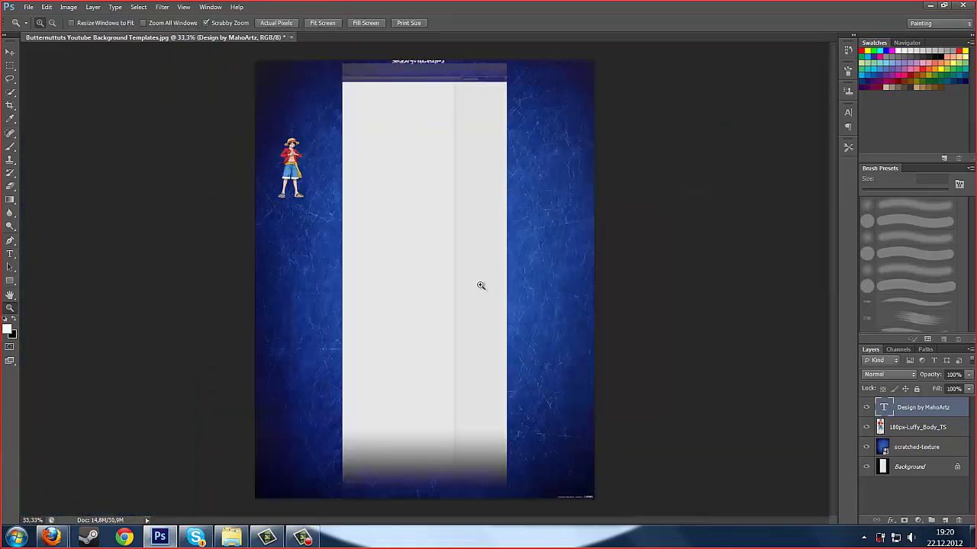
click(10, 254)
click(526, 162)
click(218, 23)
click(207, 175)
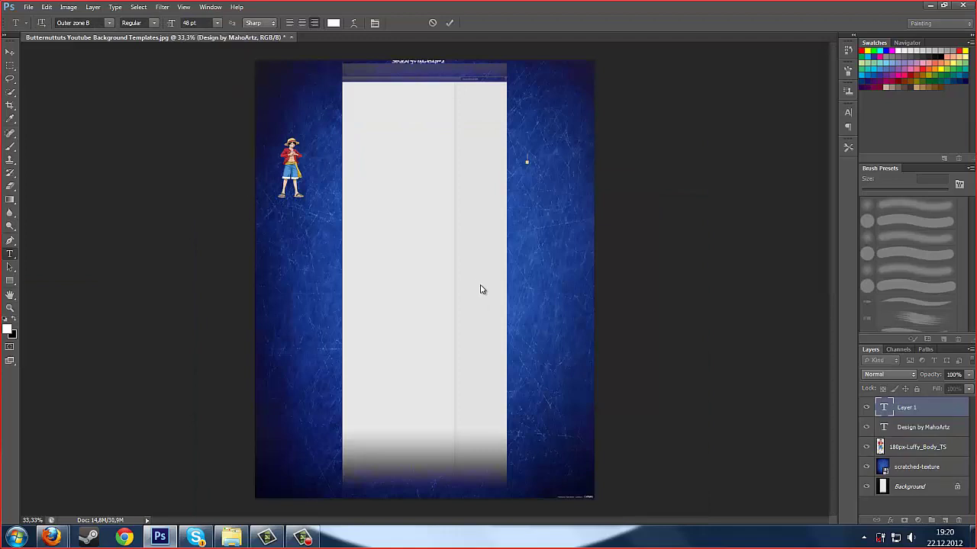
click(217, 23)
click(208, 188)
text(150)
key(Return)
- Check the channel name in the YouTube inbox in Firefox, and enter "EttlinBoy97" in the new text line in Photoshop
key(super+1)
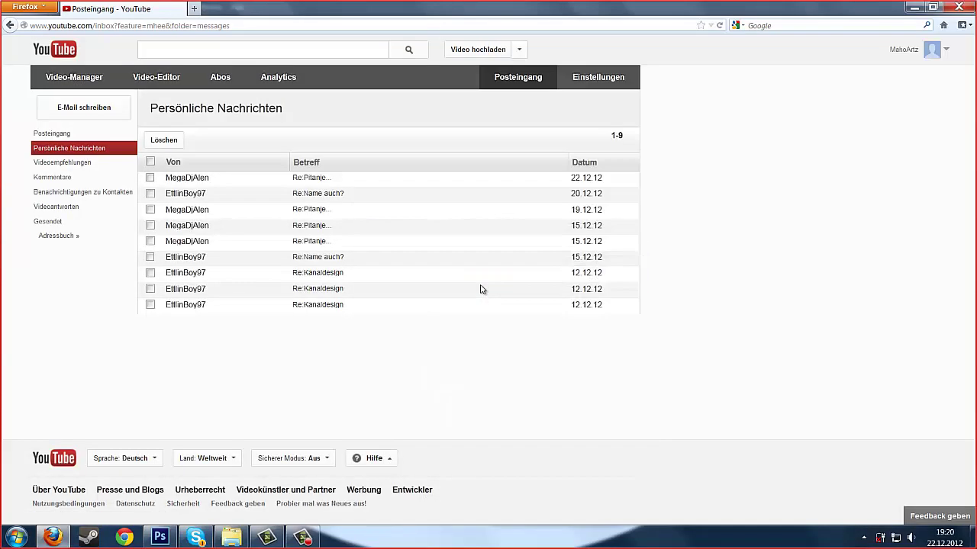
key(alt+Tab)
key(BackSpace)
key(BackSpace)
text(EttlinBoy97)
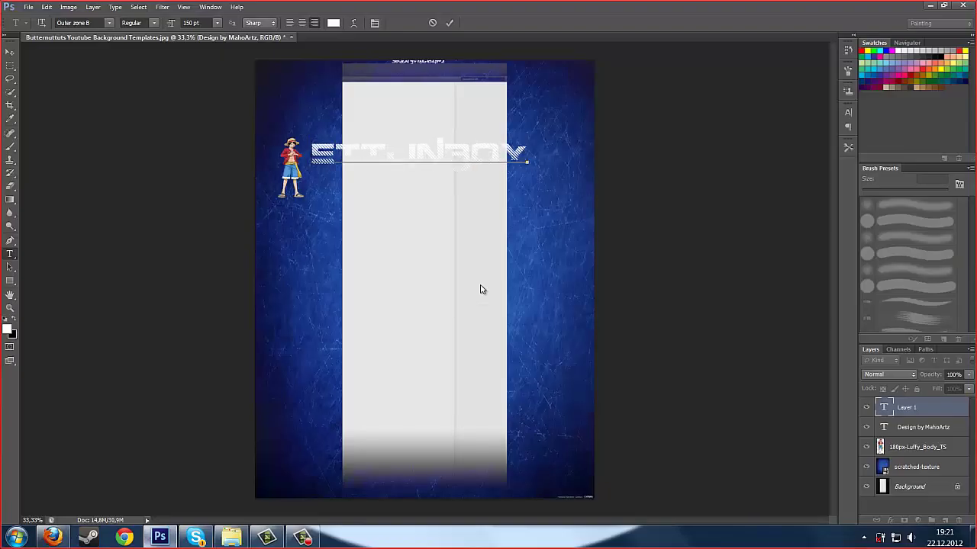
- Change the channel text to vertical orientation so it runs down beside the right blue strip
drag(481, 289, 562, 285)
click(172, 23)
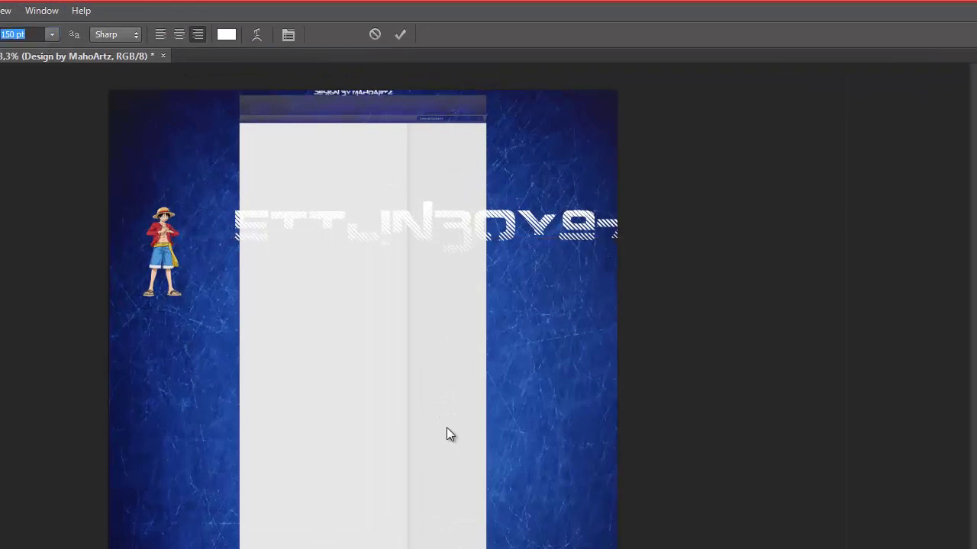
key(v)
click(433, 227)
drag(446, 428, 363, 357)
- Set the whole channel text in a bold rounded techno font and position it inside the right blue strip
key(ctrl+a)
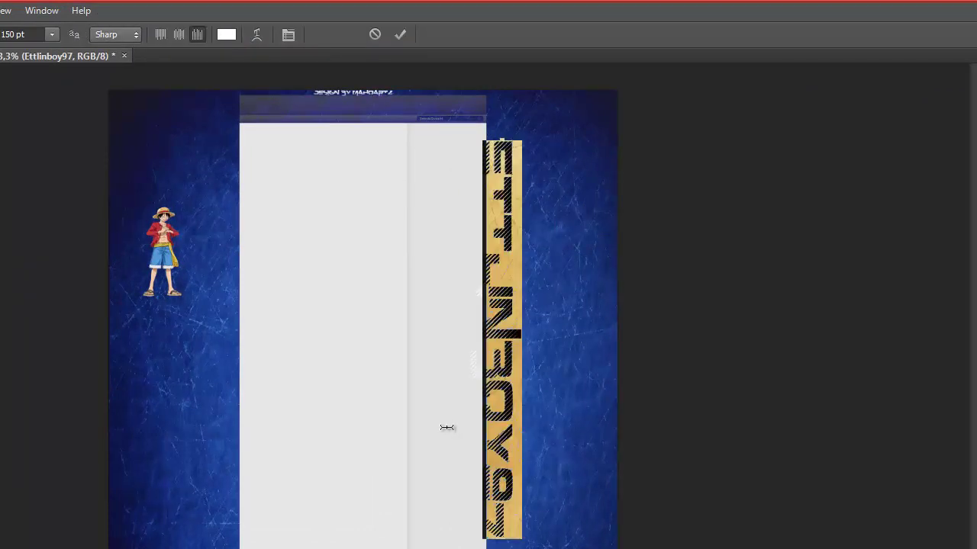
click(2, 34)
click(23, 369)
click(2, 35)
key(Up)
key(Return)
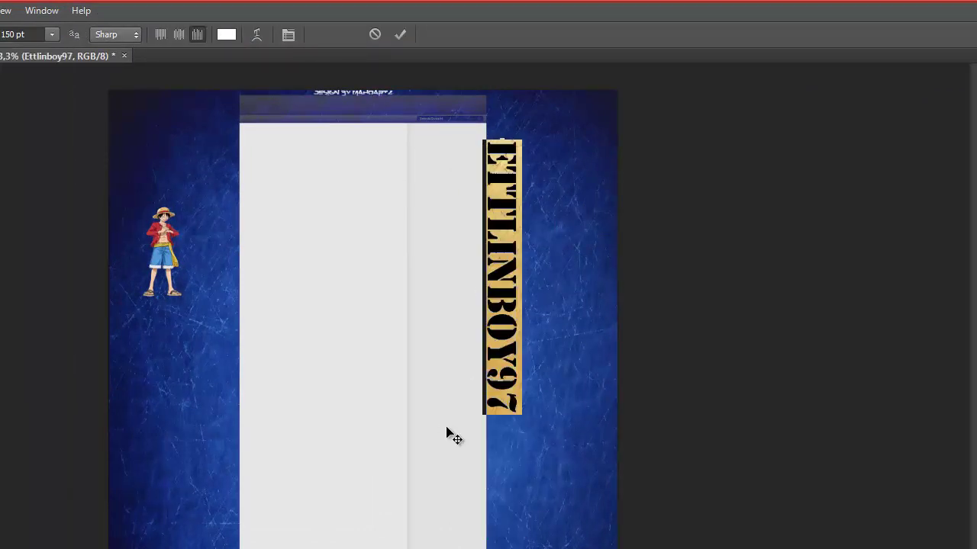
mouse_move(446, 429)
mouse_down()
mouse_move(455, 429)
mouse_move(447, 414)
mouse_up()
click(2, 34)
click(22, 370)
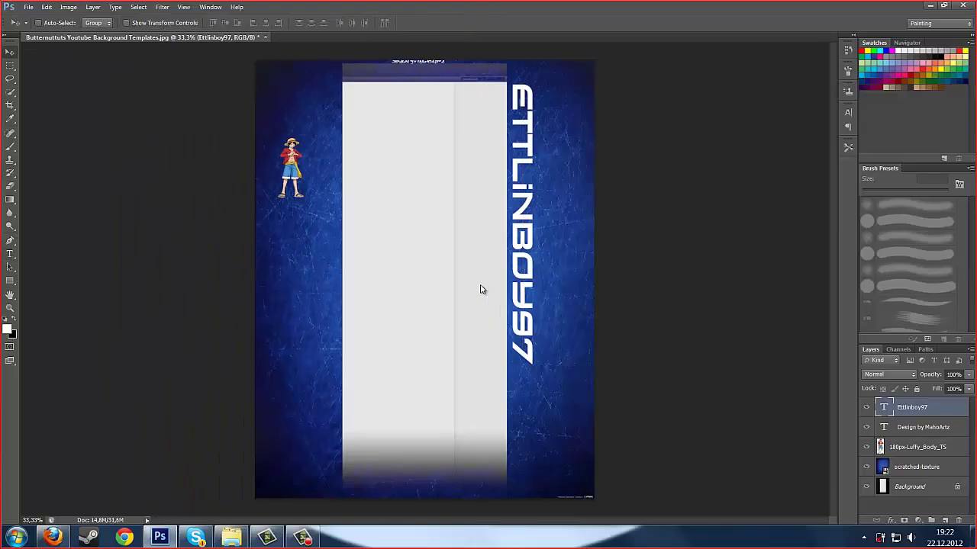
- Place the Franky image on the light centre area and enlarge it for cutting out
drag(580, 228, 481, 286)
drag(436, 262, 373, 270)
drag(390, 242, 476, 131)
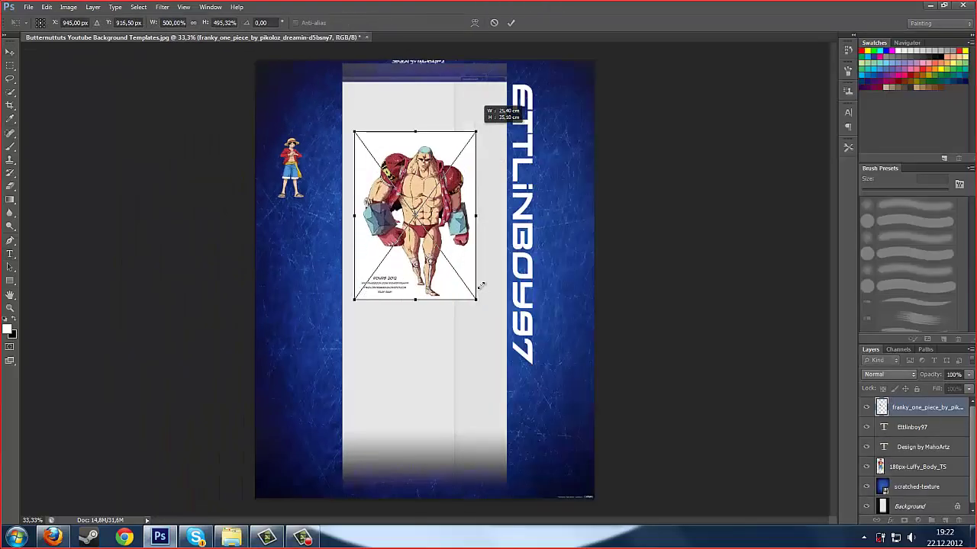
key(e)
key(Return)
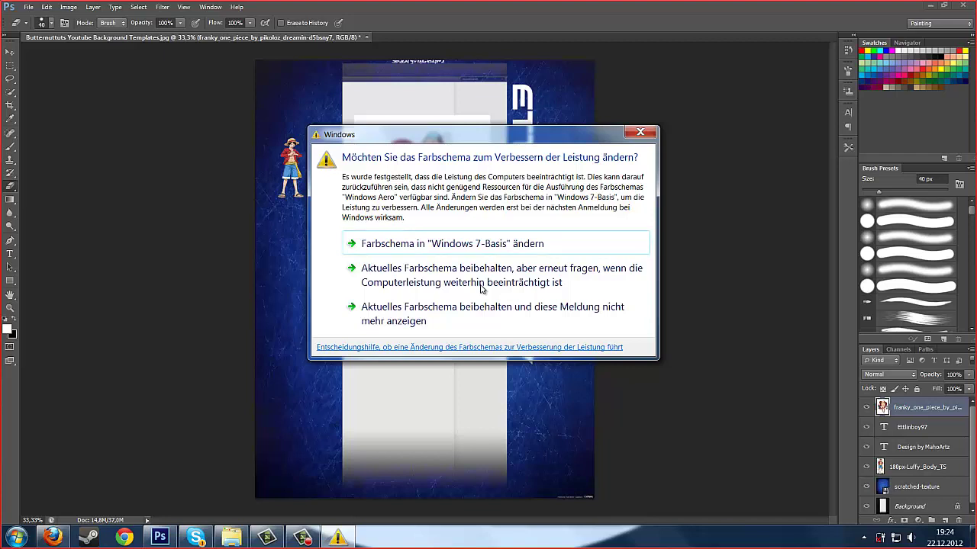
- Erase the white background above Franky's head and shoulders with a 40 px eraser
click(481, 288)
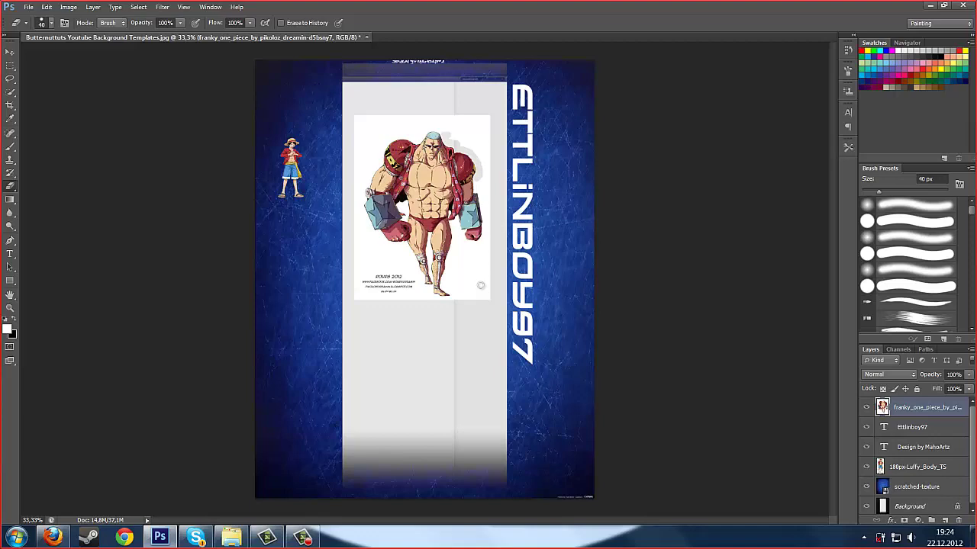
key(ctrl+1)
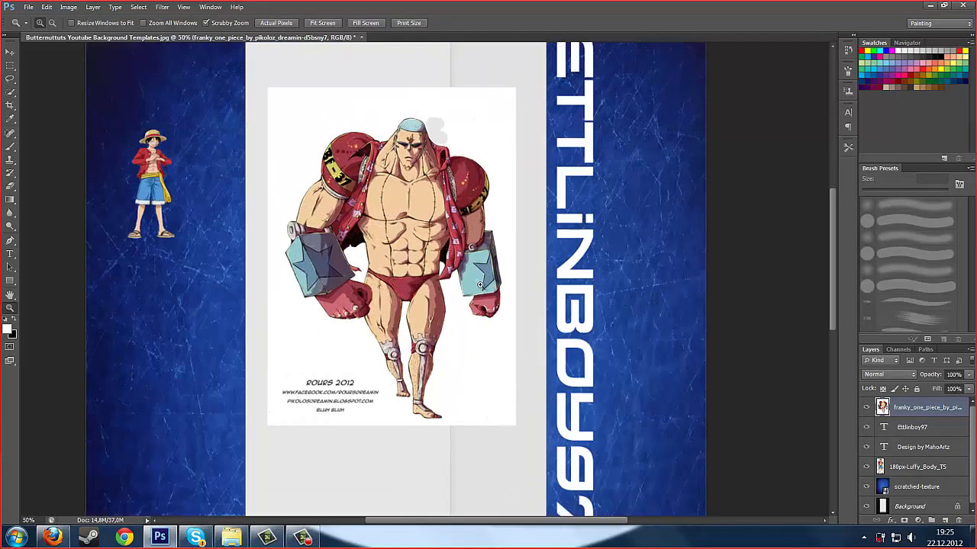
mouse_move(458, 147)
mouse_down()
mouse_move(518, 180)
mouse_move(525, 218)
mouse_move(515, 261)
mouse_move(543, 376)
mouse_up()
key(ctrl+z)
mouse_move(459, 145)
mouse_down()
mouse_move(535, 74)
mouse_move(244, 64)
mouse_move(180, 143)
mouse_up()
click(10, 240)
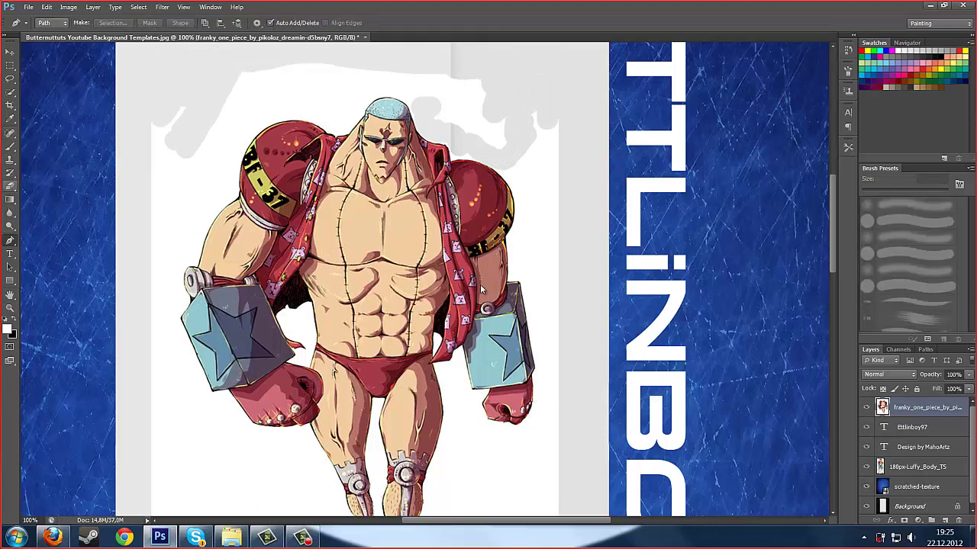
- Erase the white background along the left side of the Franky image, beside the shoulder, arm and fist
key(b)
mouse_move(181, 170)
mouse_down()
mouse_move(217, 162)
mouse_move(208, 207)
mouse_move(175, 244)
mouse_move(195, 183)
mouse_up()
mouse_move(268, 77)
mouse_down()
mouse_move(166, 299)
mouse_move(184, 354)
mouse_up()
scroll(183, 354, down, 3)
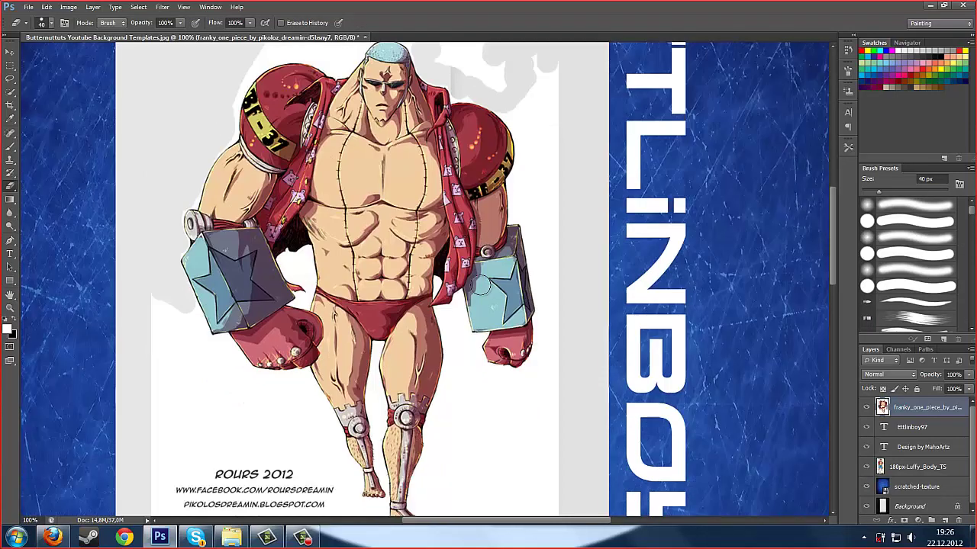
mouse_move(187, 316)
mouse_down()
mouse_move(214, 344)
mouse_move(204, 363)
mouse_up()
scroll(480, 285, down, 5)
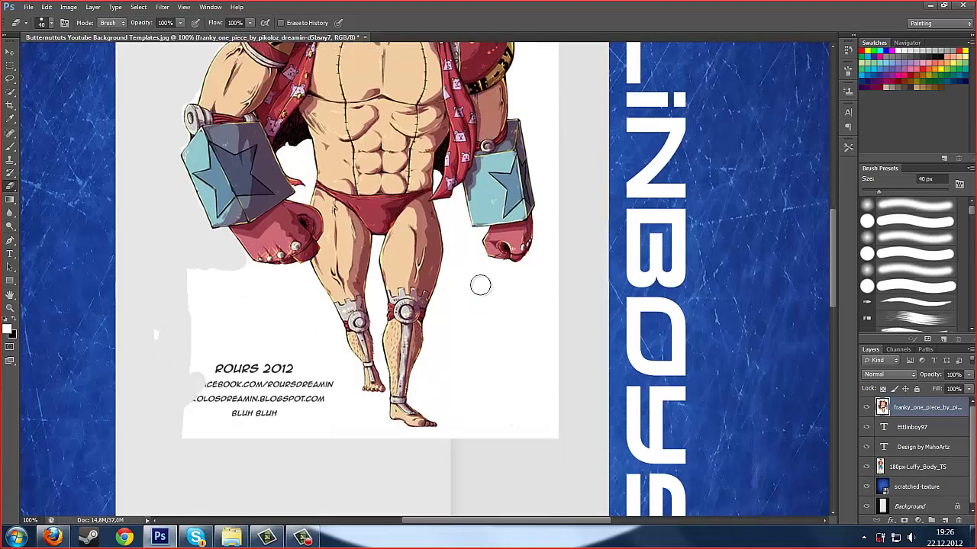
- Erase the white background and artist credit beside Franky's legs and around his feet
mouse_move(238, 259)
mouse_down()
mouse_move(308, 278)
mouse_move(318, 299)
mouse_up()
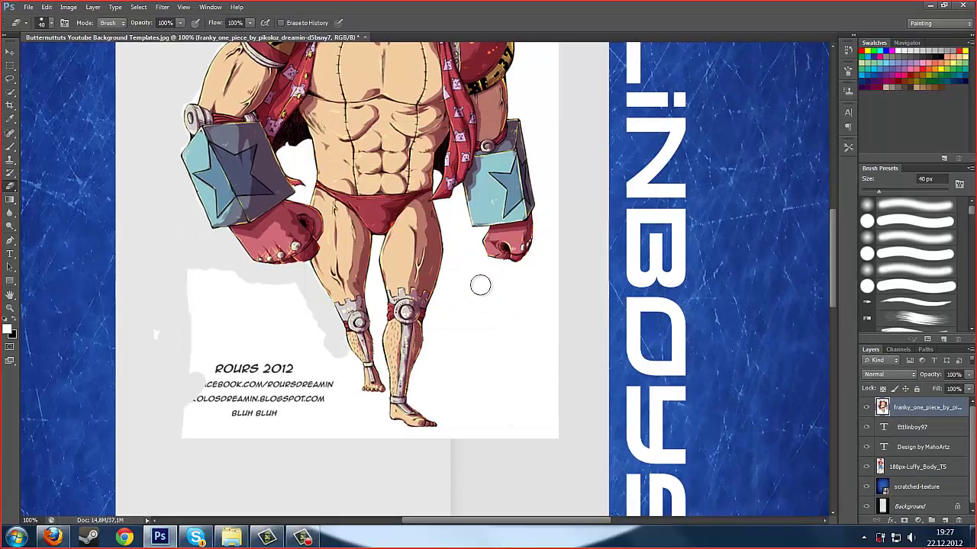
mouse_move(352, 364)
mouse_down()
mouse_move(356, 401)
mouse_move(333, 403)
mouse_move(292, 289)
mouse_move(194, 313)
mouse_move(196, 427)
mouse_move(286, 335)
mouse_move(306, 428)
mouse_move(222, 412)
mouse_up()
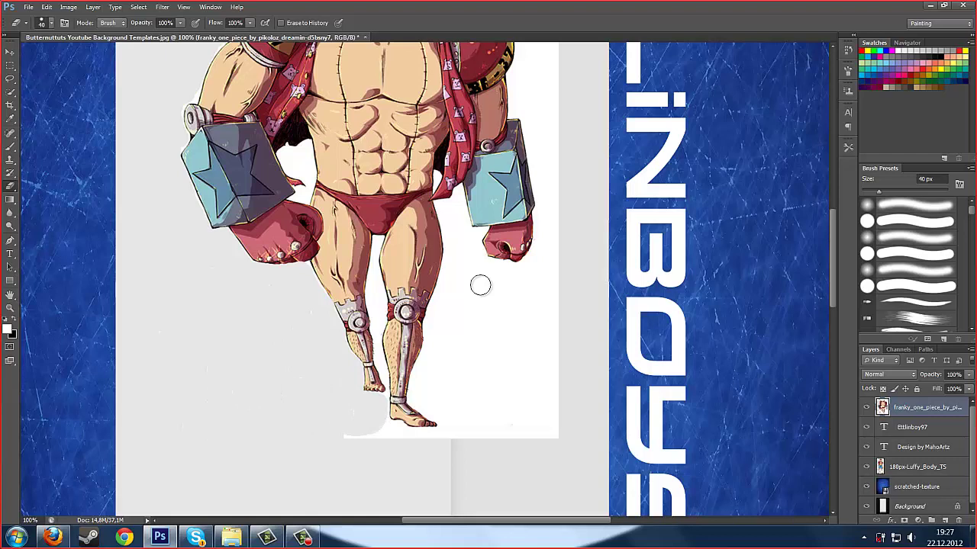
mouse_move(347, 437)
mouse_down()
mouse_move(447, 435)
mouse_move(432, 410)
mouse_move(434, 320)
mouse_move(454, 229)
mouse_up()
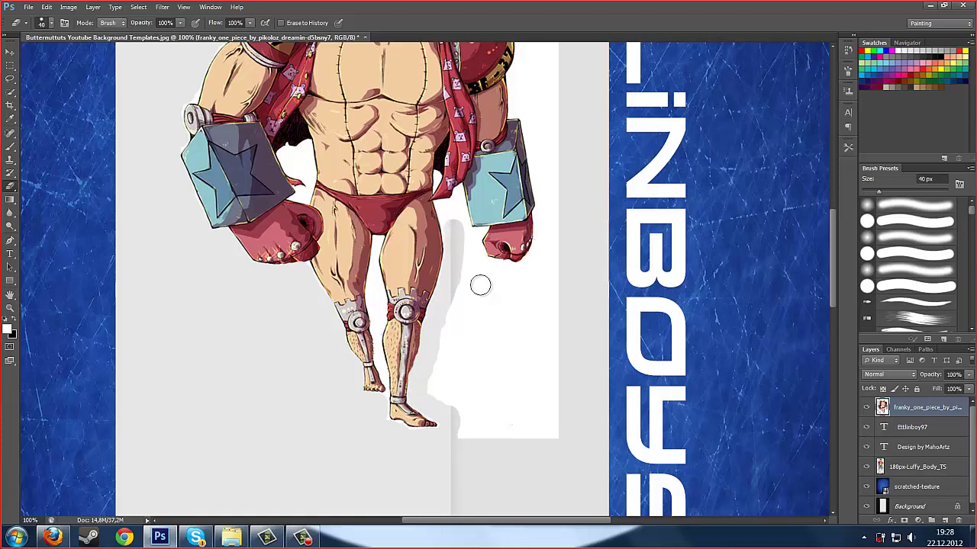
- Erase the remaining white area to the right of Franky's legs and around the fist on that side
scroll(480, 286, up, 2)
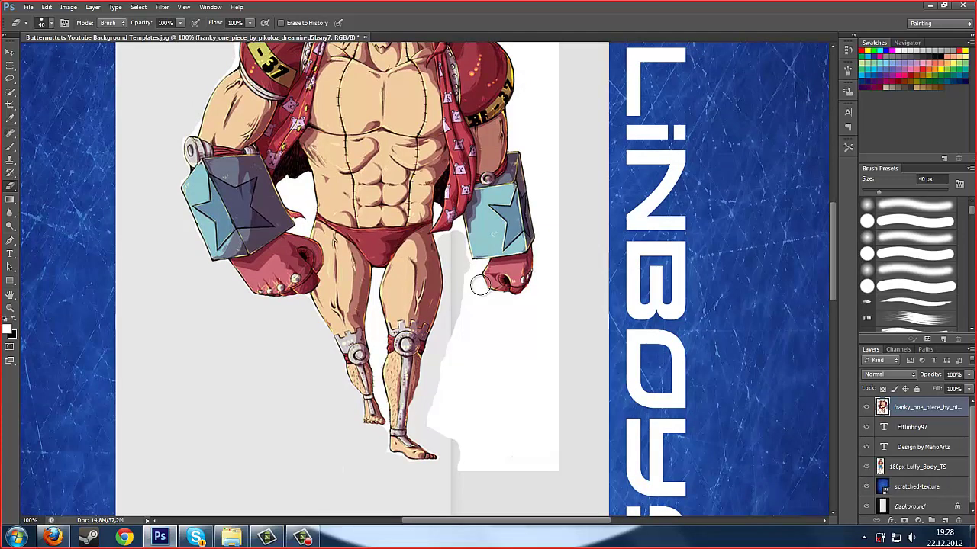
mouse_move(480, 285)
mouse_down()
mouse_move(442, 427)
mouse_move(527, 431)
mouse_move(546, 378)
mouse_move(530, 365)
mouse_move(467, 380)
mouse_move(493, 356)
mouse_move(496, 301)
mouse_move(538, 293)
mouse_move(549, 264)
mouse_move(519, 336)
mouse_move(547, 282)
mouse_move(543, 255)
mouse_up()
scroll(480, 285, up, 3)
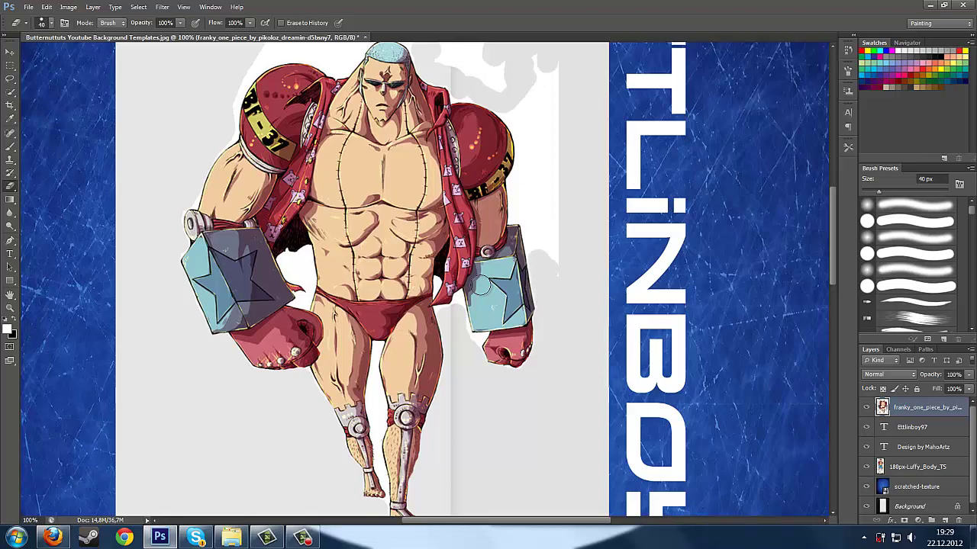
- Erase the white remnants around Franky's head and right-hand shoulder, undoing the stray eraser mark
scroll(481, 284, up, 4)
mouse_move(238, 200)
mouse_down()
mouse_move(294, 136)
mouse_move(480, 106)
mouse_move(527, 191)
mouse_move(508, 213)
mouse_move(523, 271)
mouse_move(519, 298)
mouse_move(538, 344)
mouse_move(534, 203)
mouse_up()
mouse_move(496, 172)
mouse_down()
mouse_move(469, 141)
mouse_move(320, 149)
mouse_move(323, 132)
mouse_up()
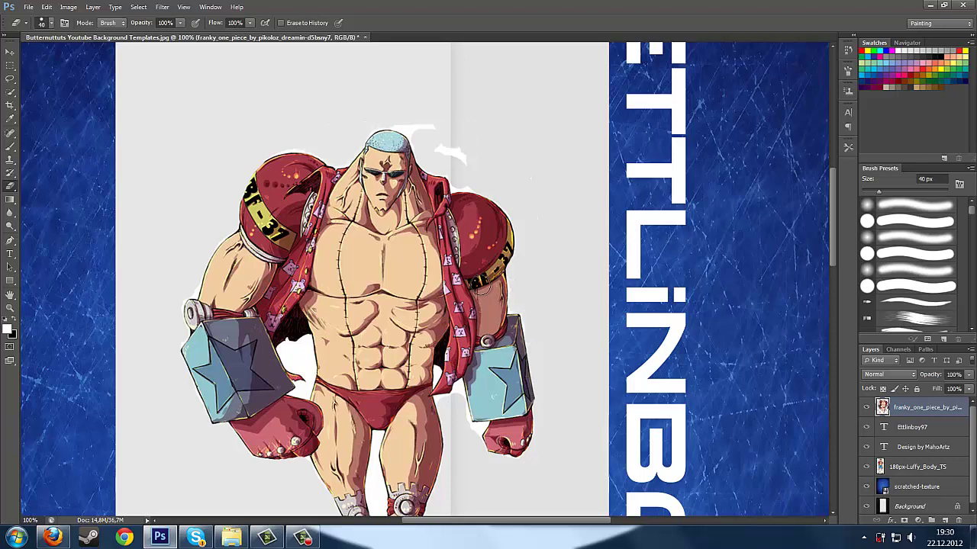
drag(393, 130, 459, 161)
click(478, 229)
key(ctrl+z)
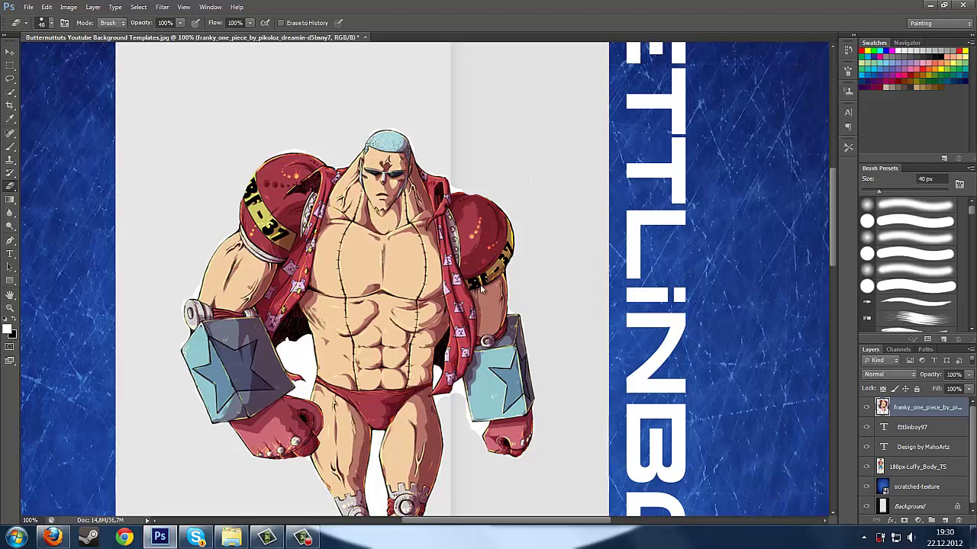
- Set the eraser size to 19 px
click(52, 23)
drag(34, 55, 24, 55)
key(Return)
scroll(479, 285, down, 3)
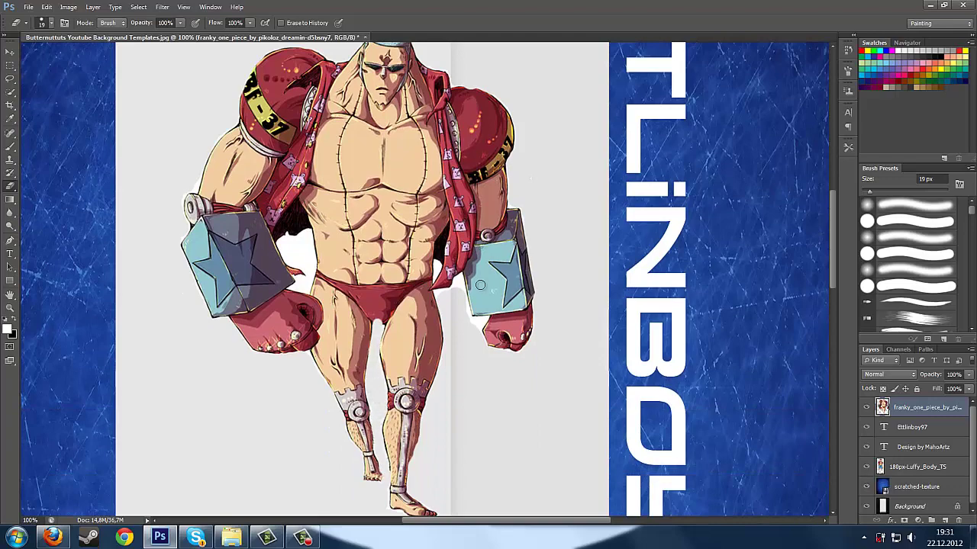
scroll(480, 284, up, 6)
scroll(480, 284, left, 10)
scroll(480, 284, right, 8)
scroll(480, 285, down, 3)
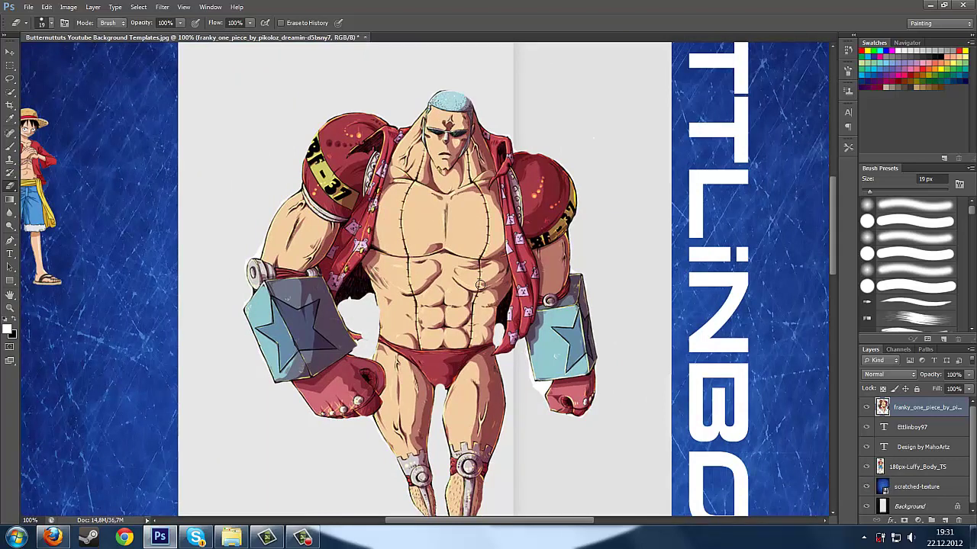
- Move the cut-out Franky figure over to the left blue strip beside Luffy
scroll(480, 284, up, 2)
click(10, 51)
mouse_move(401, 213)
mouse_down()
mouse_move(184, 172)
mouse_move(233, 189)
mouse_up()
click(10, 308)
key(ctrl+minus)
- Scale the Franky figure down to fit the left blue strip and position it above and to the right of Luffy
key(ctrl+t)
mouse_move(429, 175)
mouse_down()
mouse_move(343, 237)
mouse_move(285, 336)
mouse_up()
drag(264, 381, 251, 227)
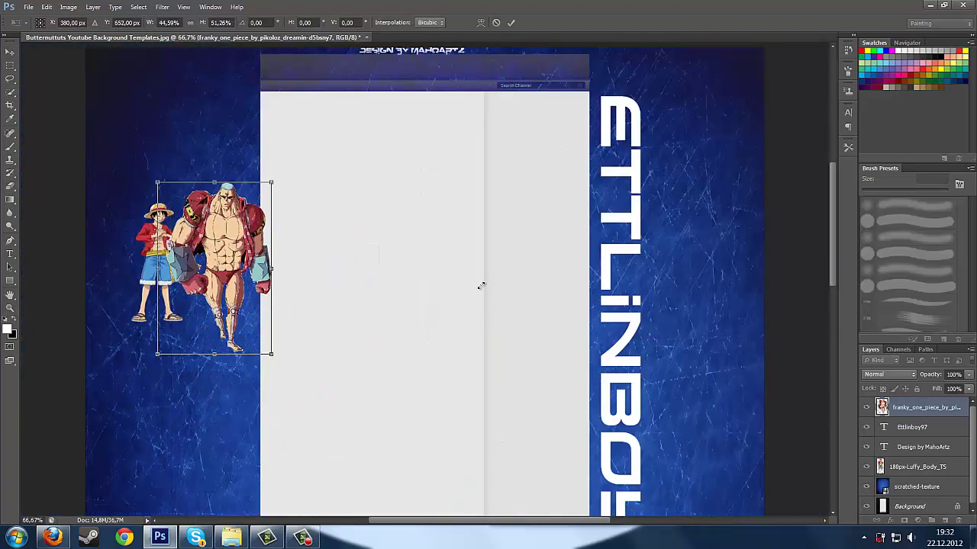
drag(273, 181, 251, 236)
drag(227, 240, 233, 138)
scroll(480, 287, up, 2)
key(Return)
- Place the largeanimepaperscansone swordsman image below Franky in the left strip, scaled to 40.80% width and 32.25% height
click(231, 538)
mouse_move(857, 100)
mouse_down()
mouse_move(561, 238)
mouse_move(381, 259)
mouse_up()
key(Escape)
click(231, 538)
drag(763, 183, 202, 356)
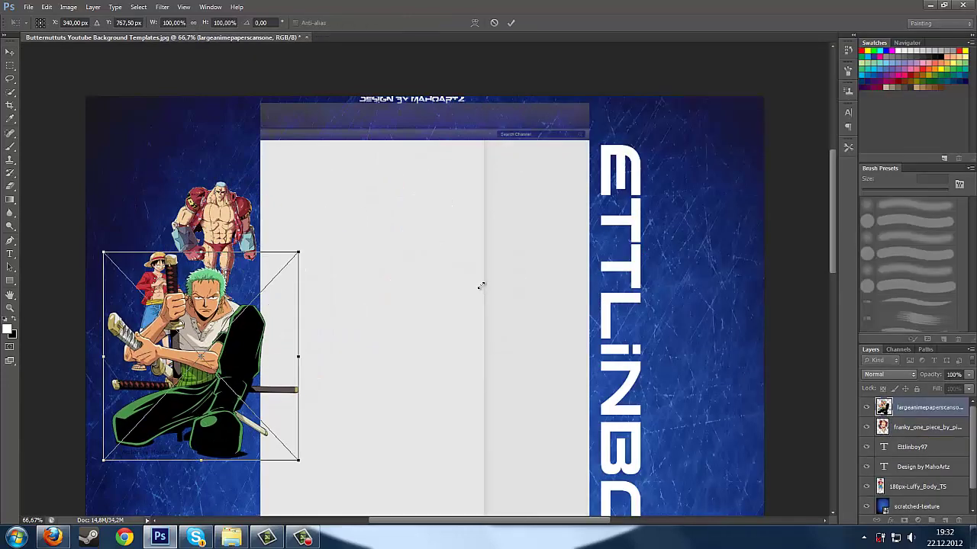
drag(299, 251, 264, 335)
drag(104, 461, 157, 426)
drag(264, 336, 236, 357)
- Confirm the swordsman's placement and place the nami image below Luffy, scaled to 22.83% width and 21.38% height
key(alt+Tab)
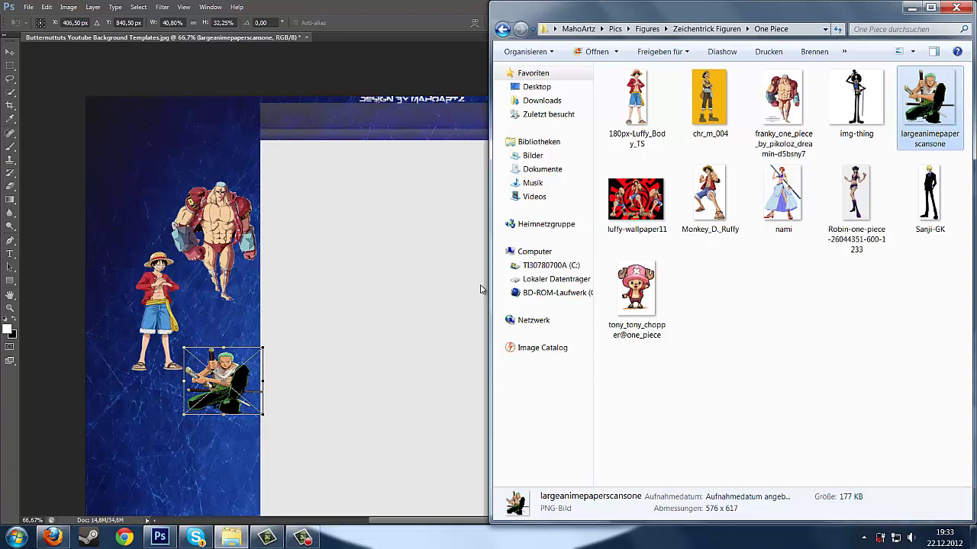
key(super+t)
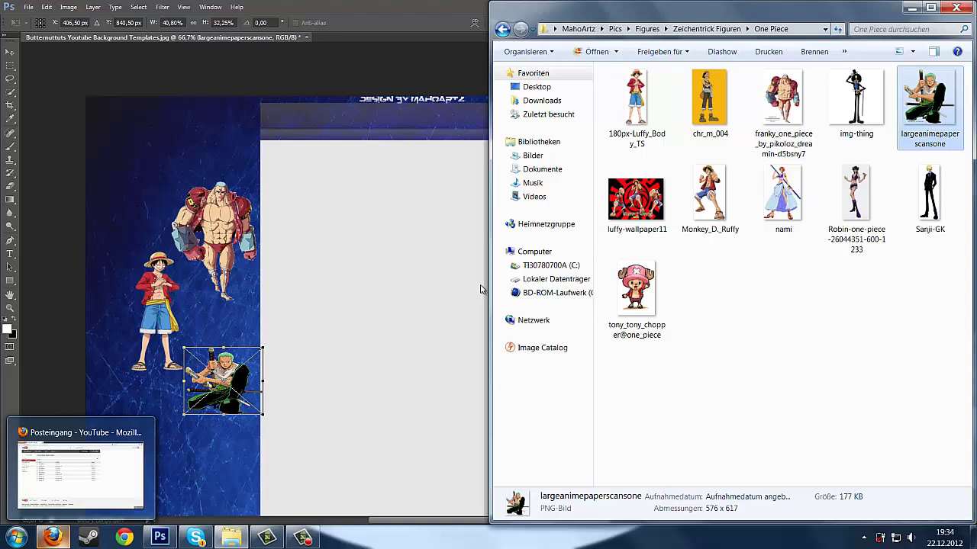
click(481, 287)
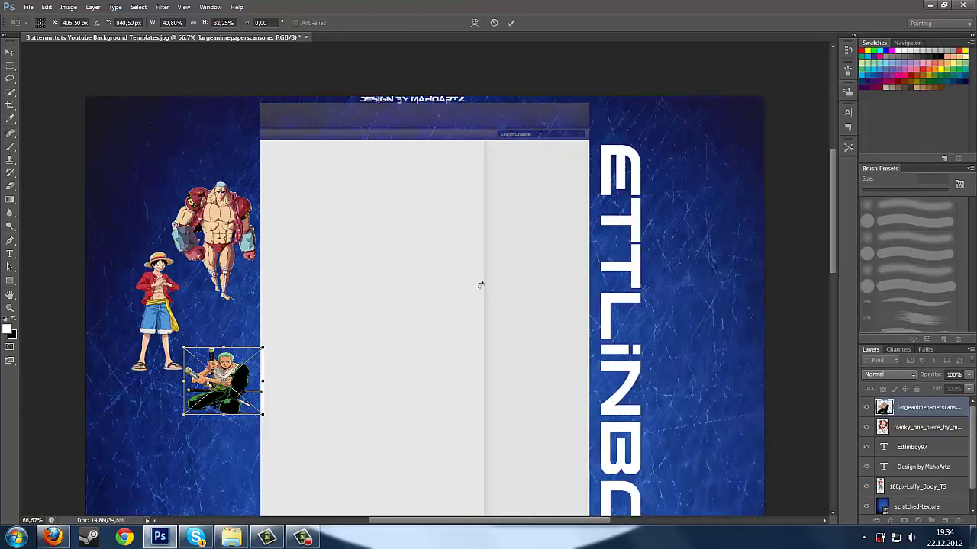
key(Return)
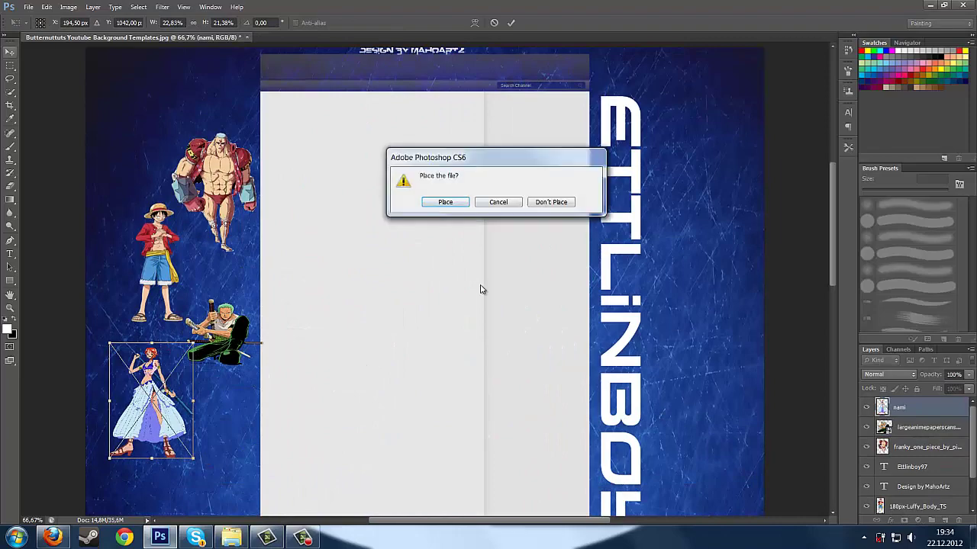
key(Return)
scroll(481, 287, down, 5)
scroll(480, 287, up, 7)
- Place the lens flare image 7 from the Effekte folder and set its blending mode to Lighten
key(alt+Tab)
key(alt+Left)
key(alt+Left)
key(alt+Left)
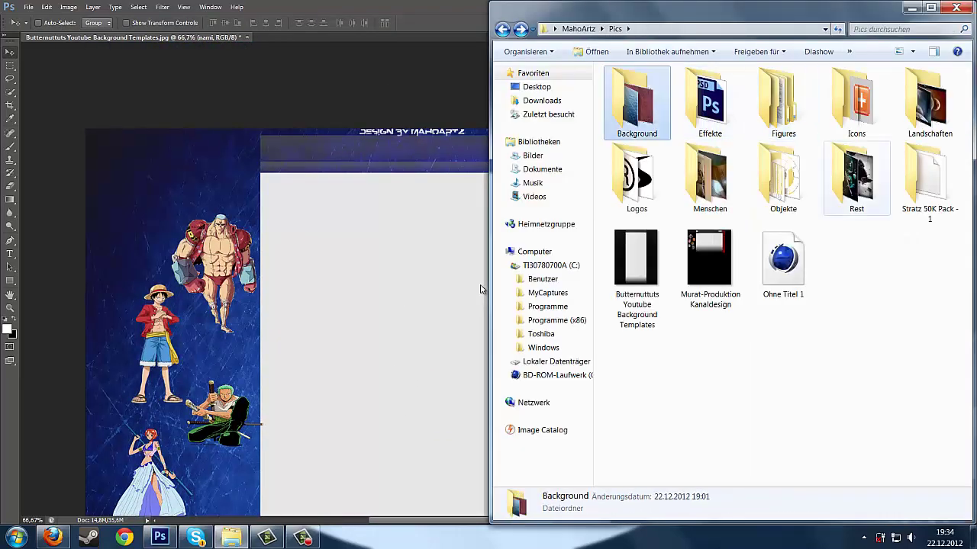
double_click(709, 103)
double_click(636, 103)
drag(708, 141, 374, 290)
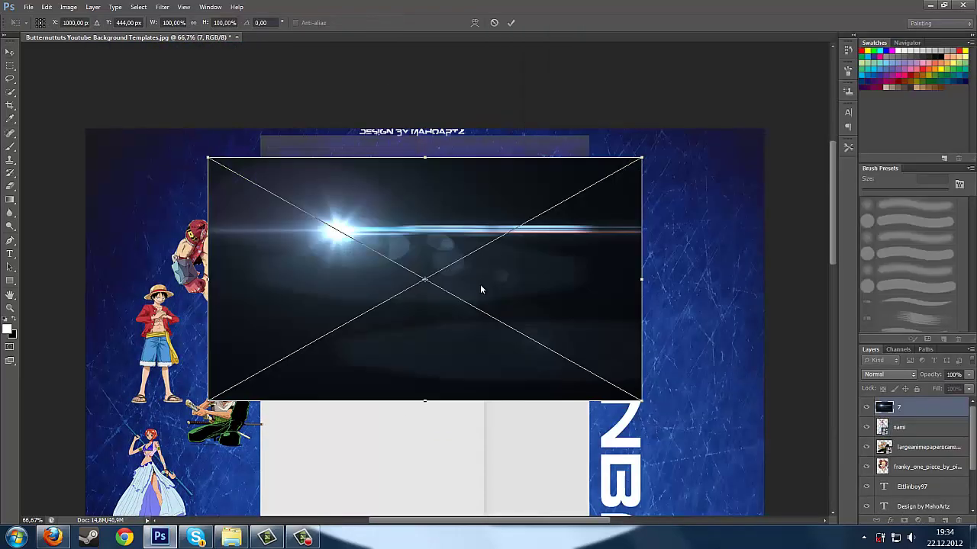
click(889, 375)
click(874, 138)
- Rotate and move the lens flare so its bright spot sits on the channel text's first letter and its streak runs diagonally down the right strip
mouse_move(704, 180)
mouse_down()
mouse_move(723, 256)
mouse_move(670, 446)
mouse_up()
mouse_move(476, 241)
mouse_down()
mouse_move(751, 256)
mouse_move(704, 246)
mouse_up()
mouse_move(747, 194)
mouse_down()
mouse_move(769, 221)
mouse_move(728, 286)
mouse_move(729, 270)
mouse_up()
mouse_move(683, 219)
mouse_down()
mouse_move(636, 229)
mouse_move(631, 218)
mouse_up()
drag(760, 211, 754, 199)
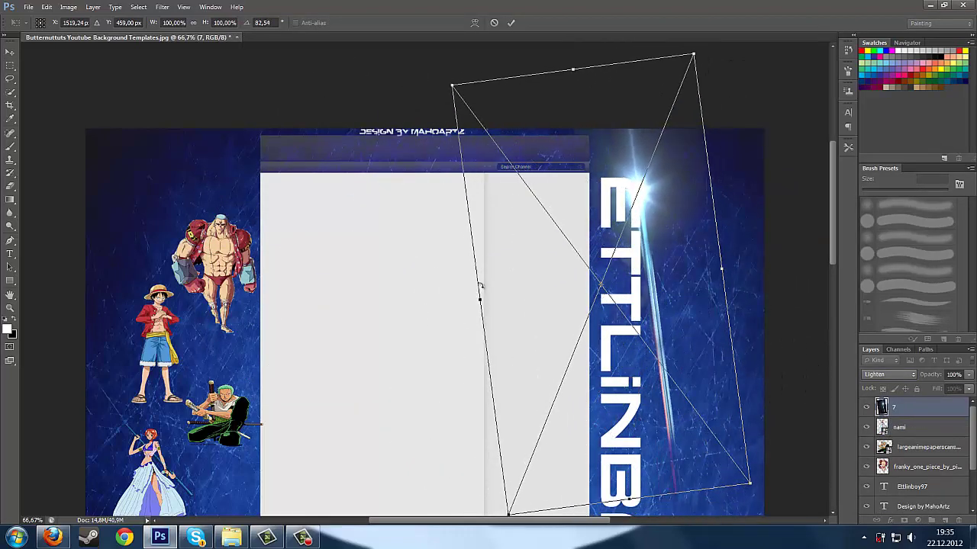
drag(479, 285, 481, 288)
key(Return)
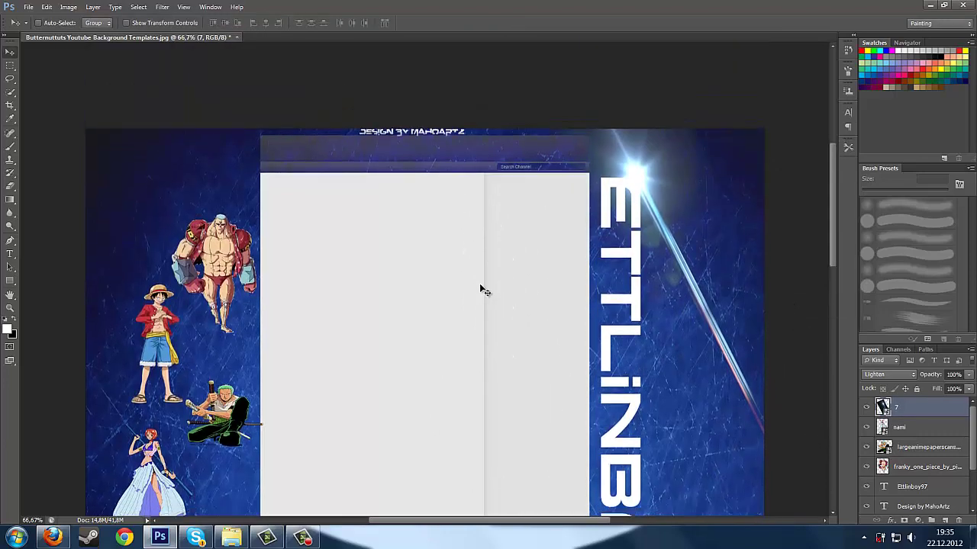
- Look through the Pics library, including the Logos folder, for further artwork
scroll(481, 289, down, 1)
click(231, 537)
click(502, 29)
click(502, 29)
click(856, 179)
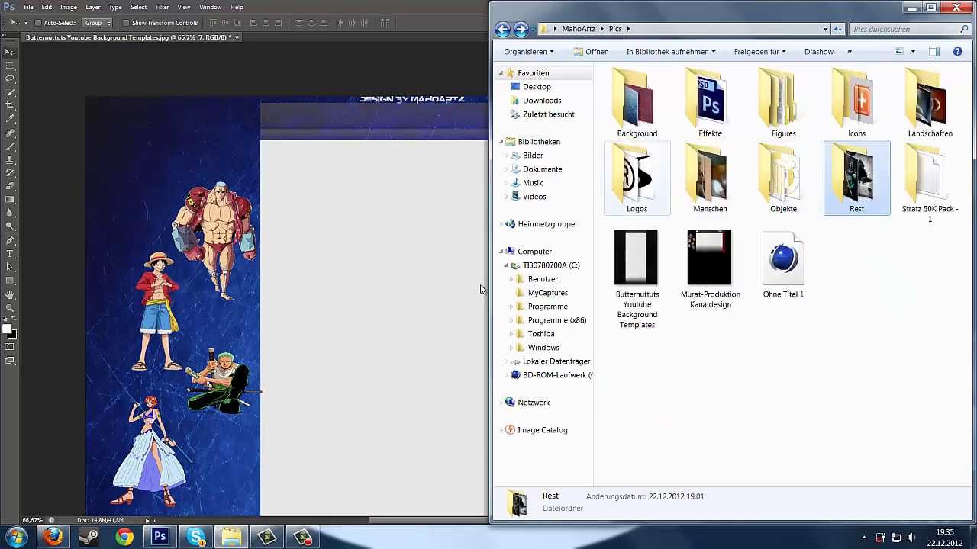
key(l)
key(Return)
key(BackSpace)
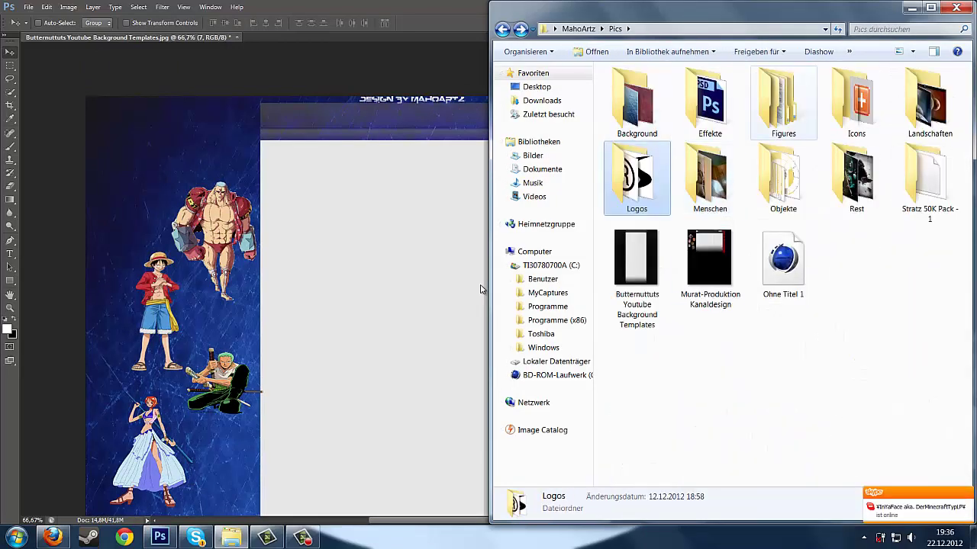
- Place the Robin image from the One Piece folder on the left strip above Luffy and decline the incoming call
double_click(783, 103)
double_click(784, 103)
double_click(710, 103)
drag(856, 195, 480, 289)
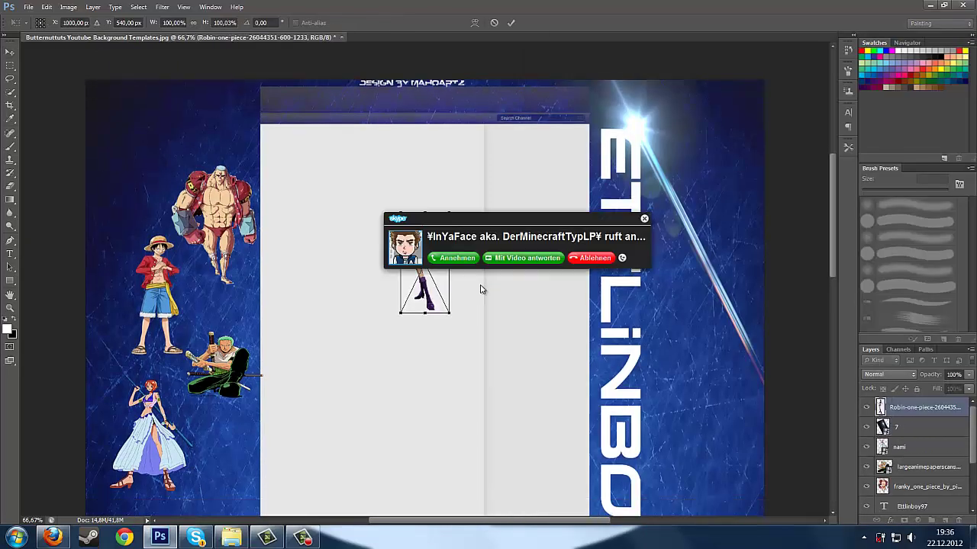
click(591, 258)
drag(432, 264, 147, 180)
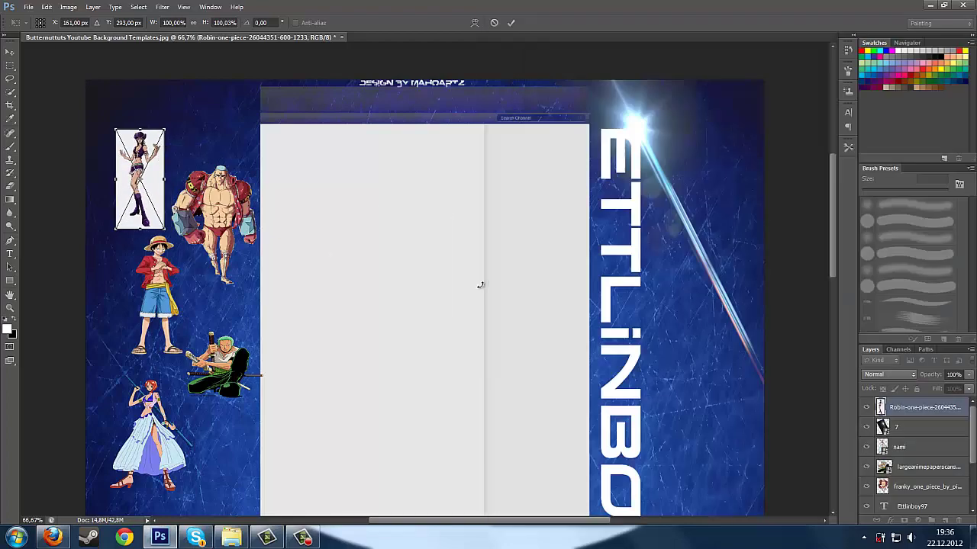
- Try enlarging the placed Robin image across the central page area, and delete its layer
drag(164, 130, 275, 55)
drag(194, 142, 341, 331)
drag(421, 245, 513, 119)
drag(388, 269, 423, 330)
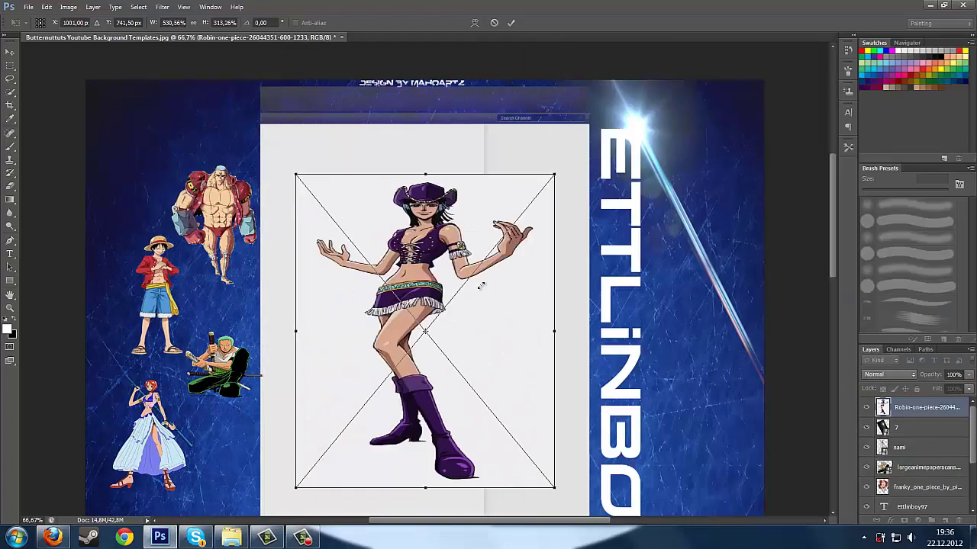
drag(554, 173, 658, 75)
click(10, 309)
click(455, 208)
click(459, 200)
click(428, 204)
right_click(403, 195)
click(441, 256)
right_click(469, 274)
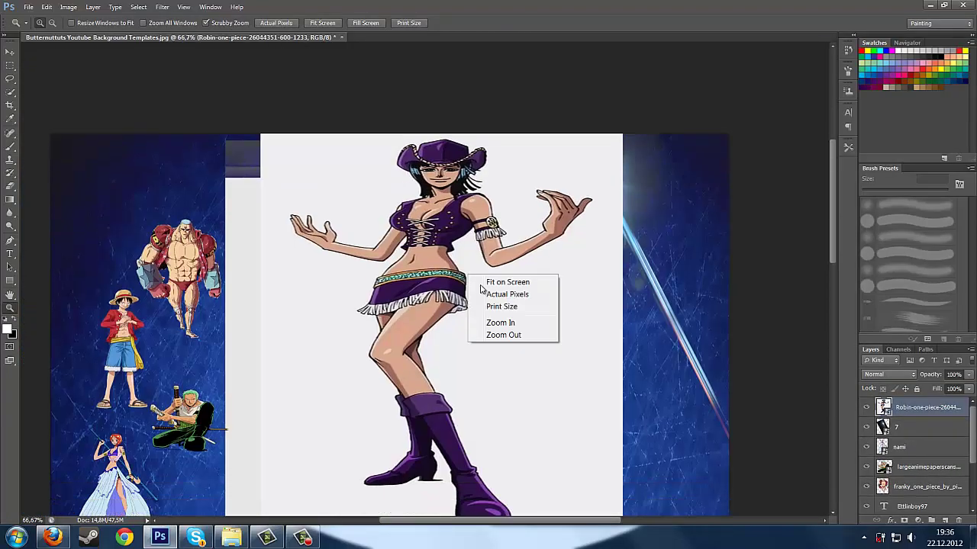
click(504, 335)
click(10, 52)
key(Delete)
- Open the Robin image as a separate document and enlarge the view of her head to 300%
click(231, 537)
drag(482, 290, 534, 37)
click(10, 308)
click(425, 212)
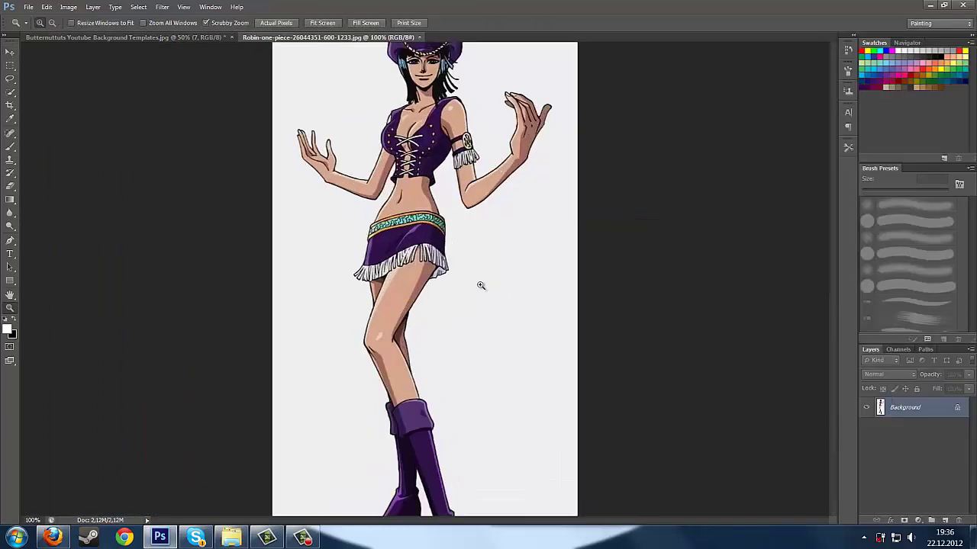
click(475, 83)
scroll(403, 229, up, 5)
click(403, 229)
- Trace a Pen tool path from the hat's peak down its right brim, the hair and the right shoulder
key(p)
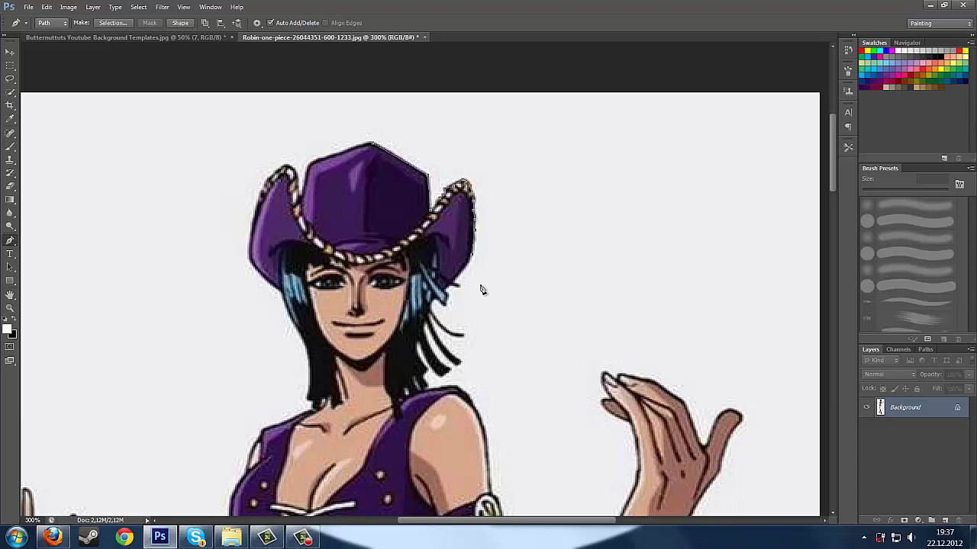
key(ctrl+shift+z)
key(ctrl+shift+z)
key(ctrl+shift+z)
key(ctrl+shift+z)
key(ctrl+shift+z)
scroll(481, 289, down, 3)
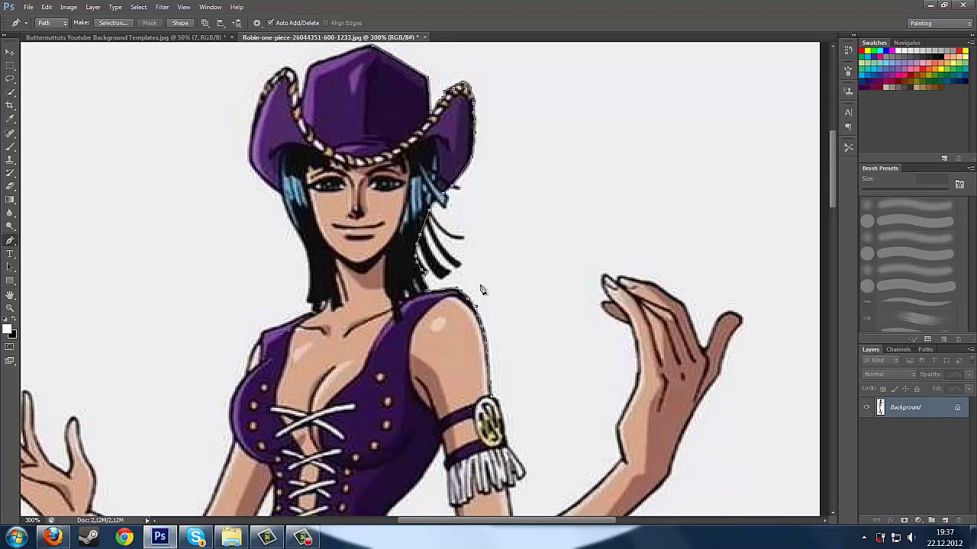
- Continue the path around the right hand and arm, the purple top, the waist and the skirt's right edge
scroll(482, 290, down, 5)
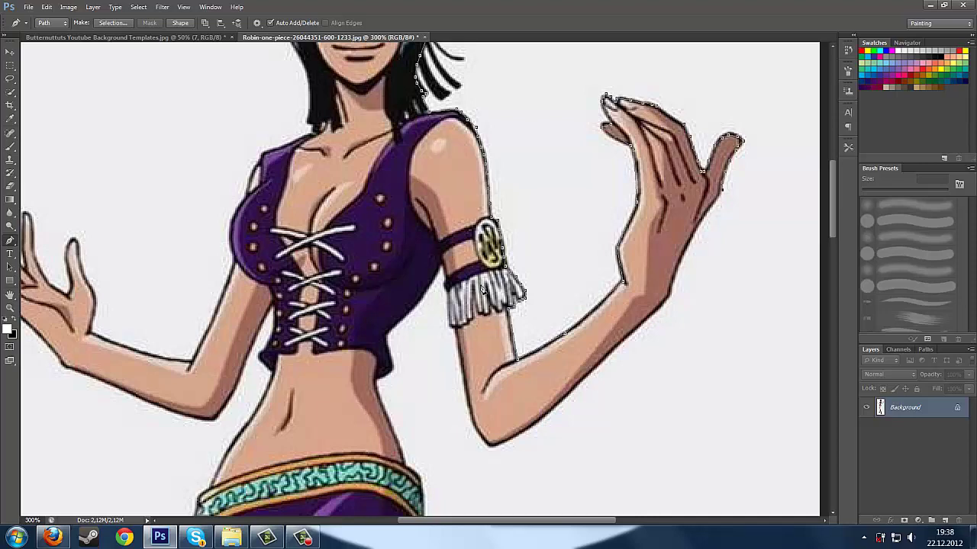
scroll(483, 289, down, 3)
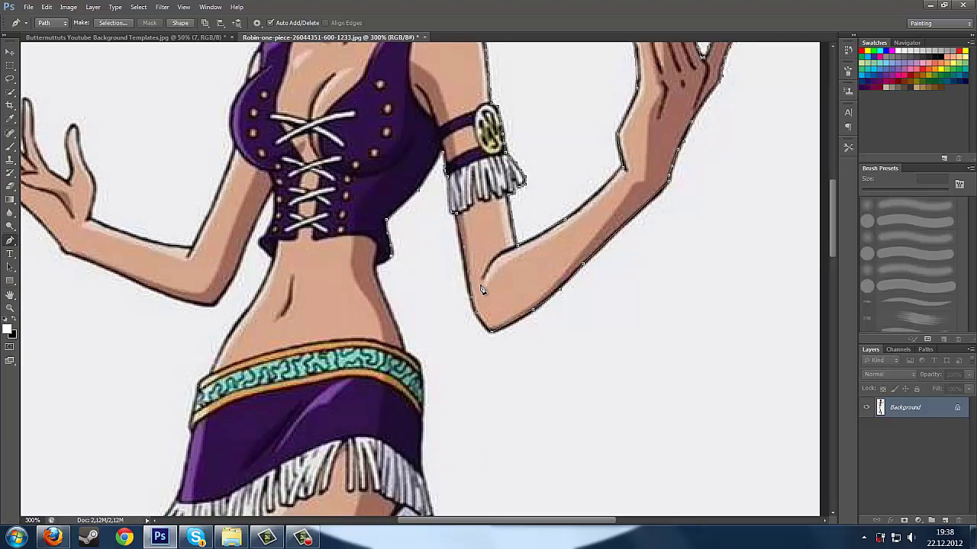
scroll(483, 289, down, 2)
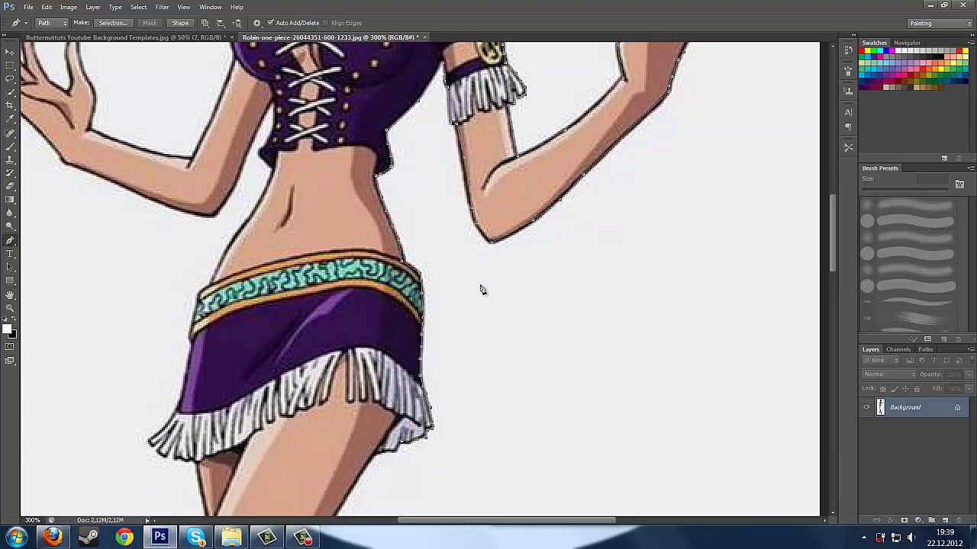
- Continue the path from the skirt's fringe down the right side of the legs and boot to the front ankle
scroll(481, 289, down, 6)
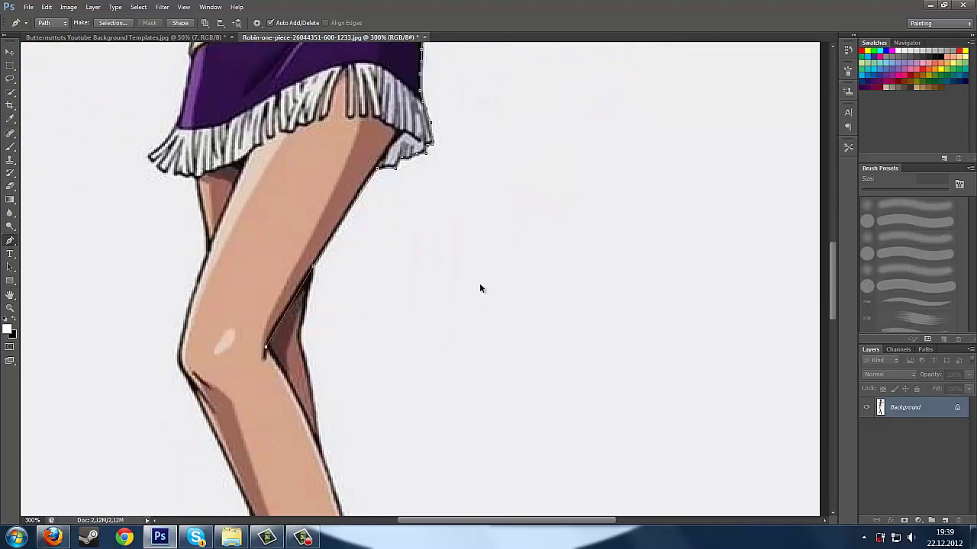
scroll(481, 289, down, 2)
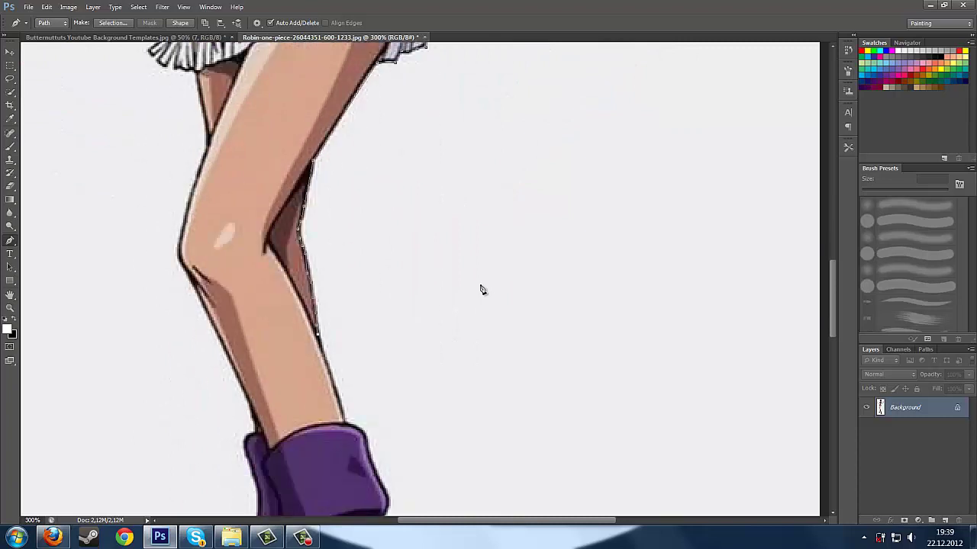
scroll(481, 289, down, 1)
scroll(481, 289, down, 5)
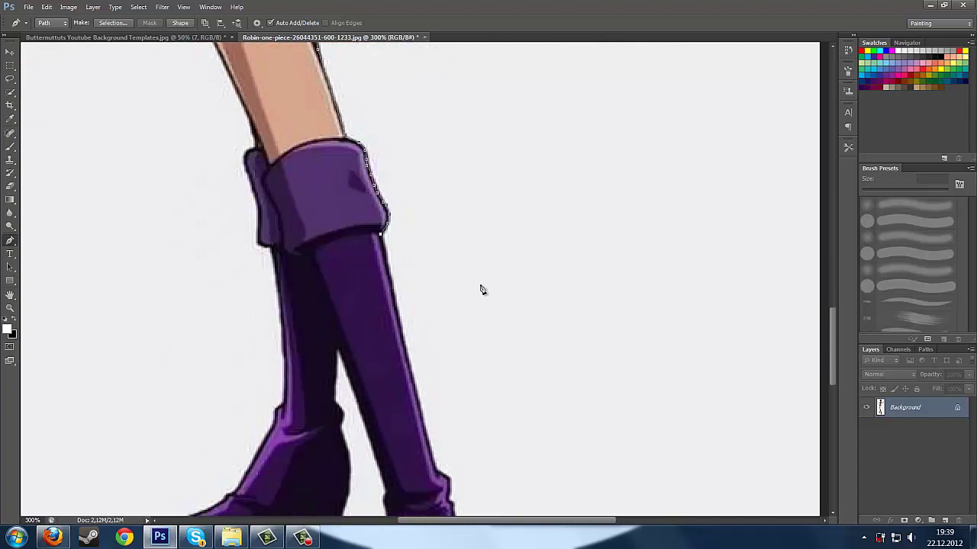
scroll(480, 289, down, 2)
scroll(481, 289, down, 2)
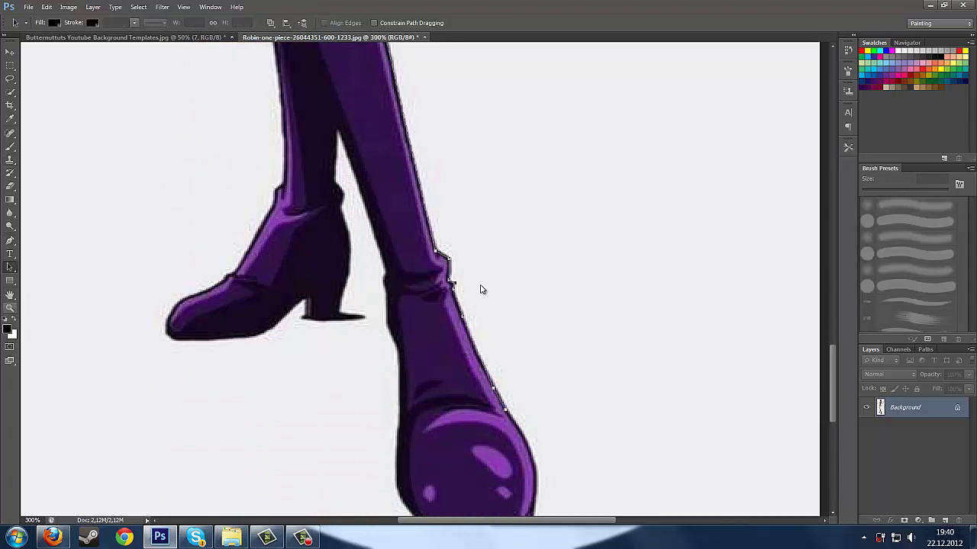
- Trace the path around the front boot's toe and sole and up its left side to the ankle
scroll(481, 290, down, 2)
click(529, 343)
click(534, 373)
click(532, 422)
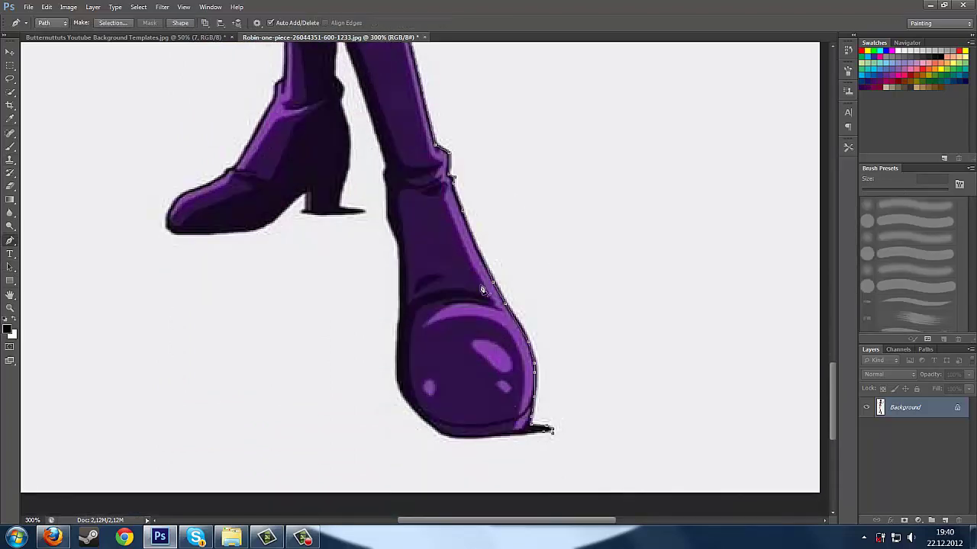
click(453, 437)
mouse_move(453, 438)
mouse_down()
mouse_move(397, 386)
mouse_move(385, 183)
mouse_up()
scroll(481, 290, up, 1)
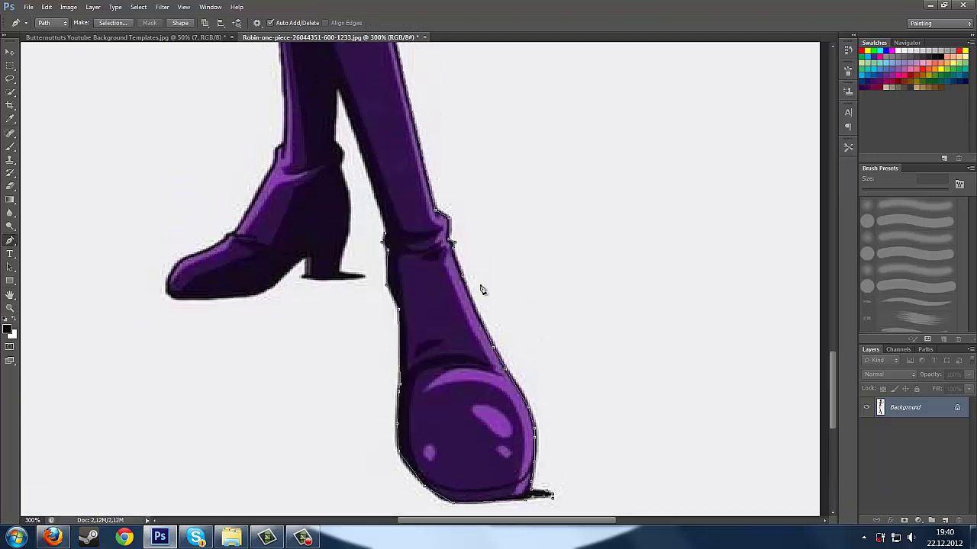
- Trace the path through the gap between the boots and around the rear boot's heel, sole and toe
scroll(481, 290, up, 1)
click(339, 133)
click(336, 181)
click(343, 190)
click(341, 209)
click(348, 232)
click(349, 266)
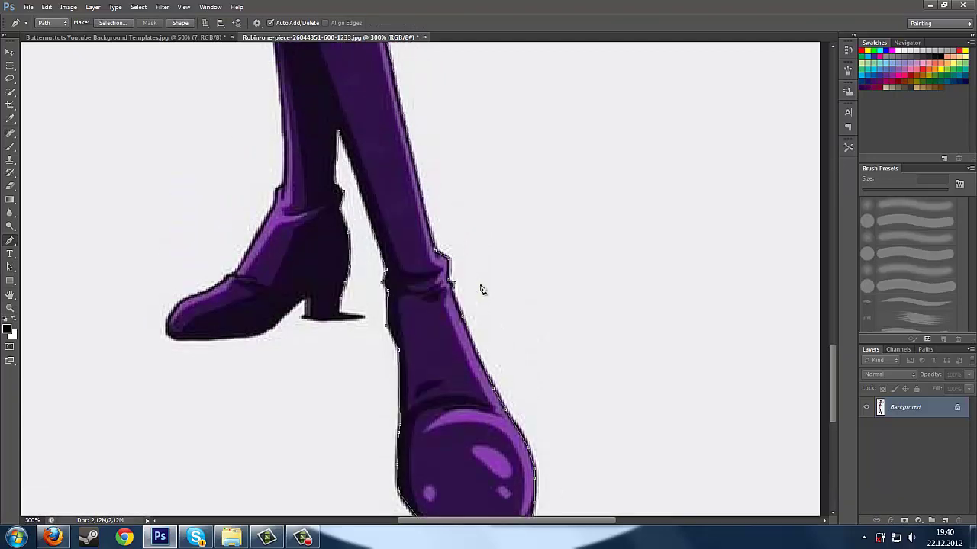
mouse_move(340, 314)
mouse_down()
mouse_move(172, 339)
mouse_move(190, 300)
mouse_move(224, 279)
mouse_up()
key(ctrl+z)
click(225, 281)
click(231, 278)
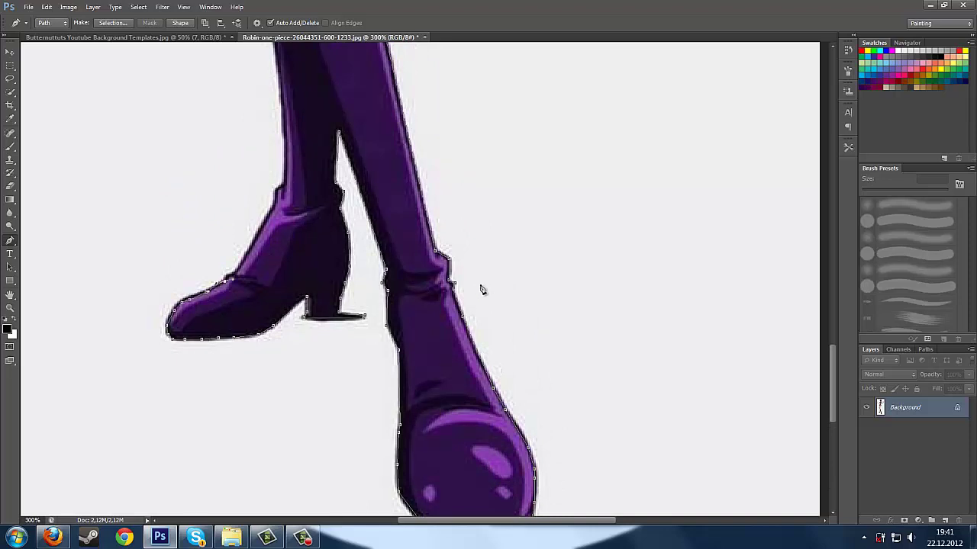
- Continue the path up the left side of the rear boot, the legs, the skirt and the waist
scroll(481, 289, up, 5)
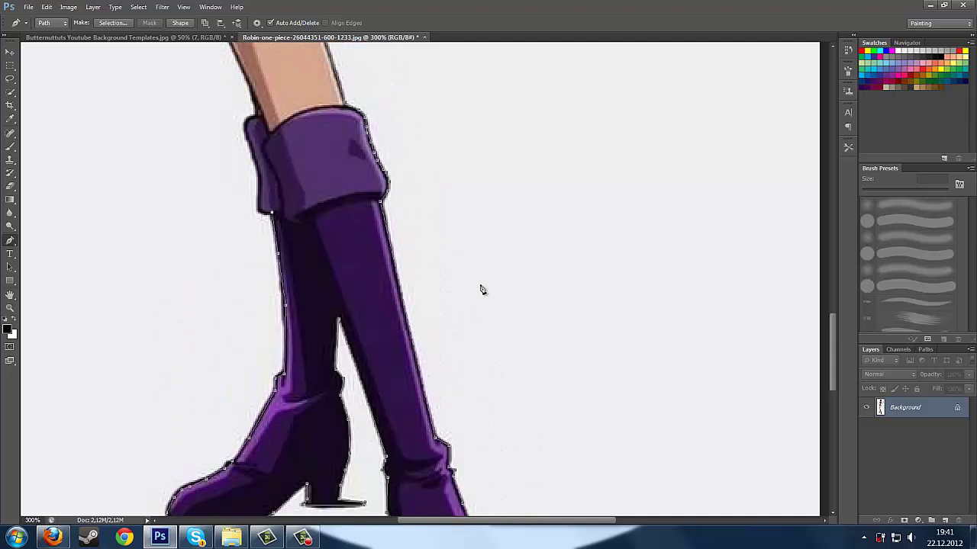
scroll(480, 289, up, 8)
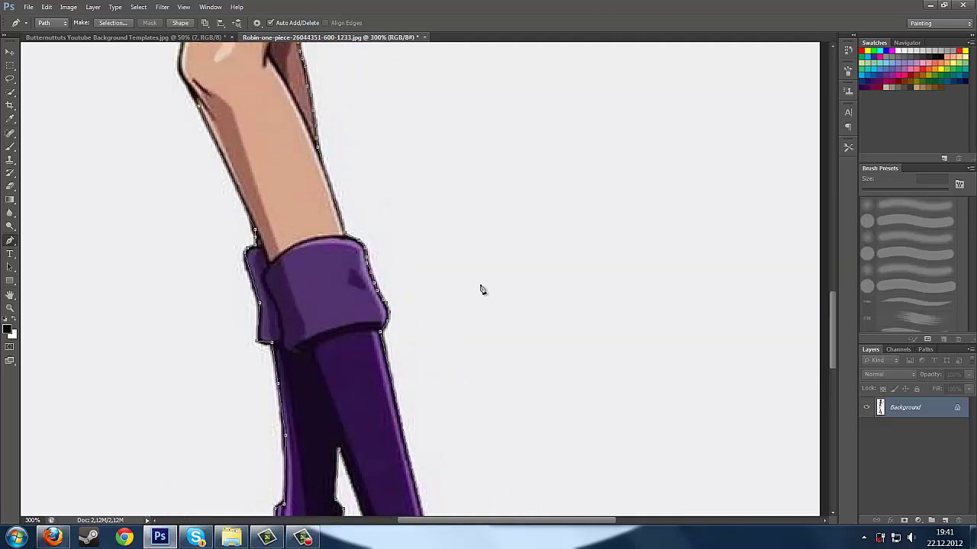
scroll(480, 289, up, 3)
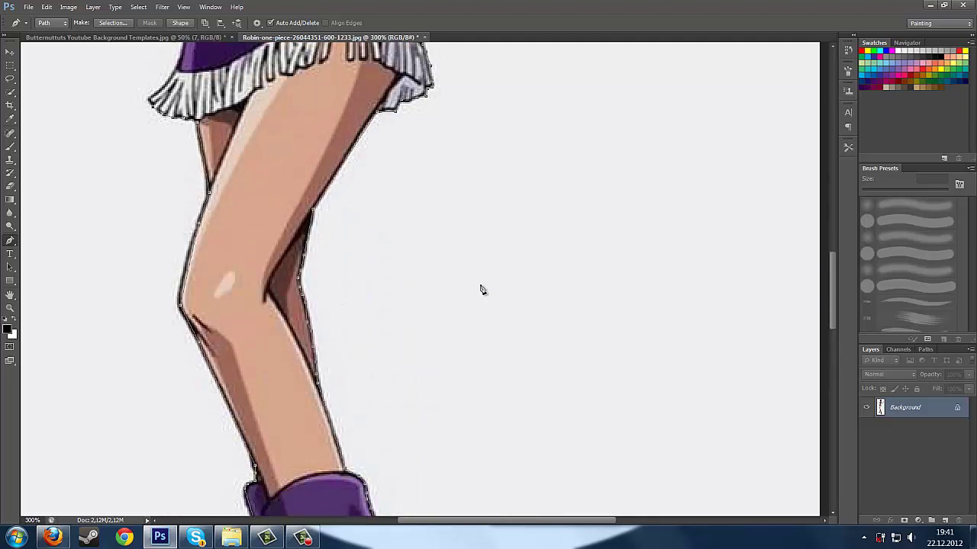
scroll(481, 290, up, 5)
scroll(481, 289, up, 2)
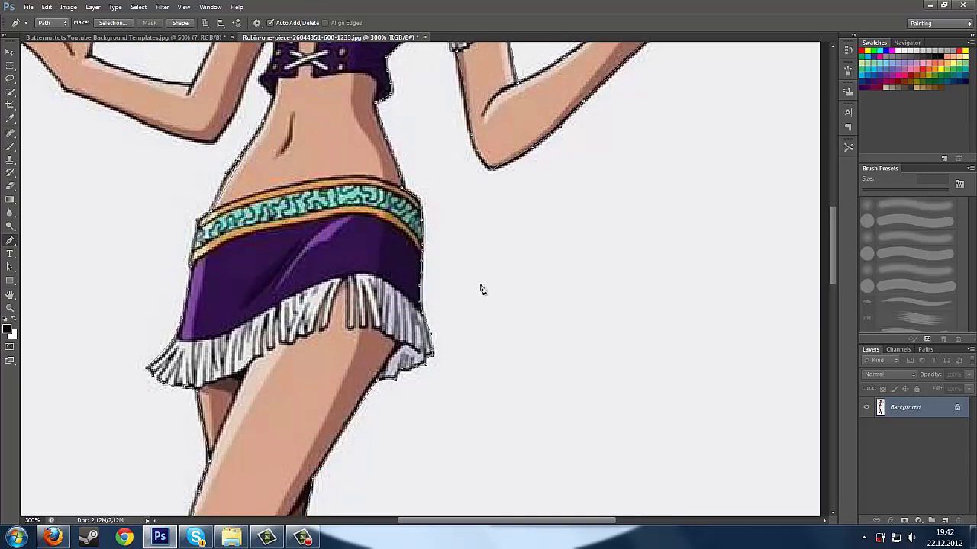
- Trace the left arm, hand, shoulder, hair and hat to complete the outline around Robin
scroll(481, 289, up, 3)
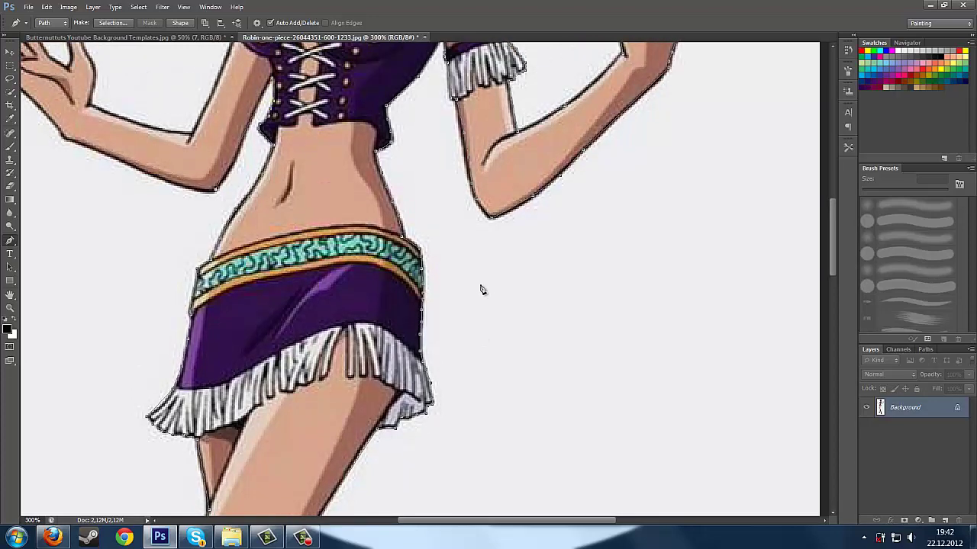
scroll(481, 289, left, 3)
scroll(481, 289, up, 4)
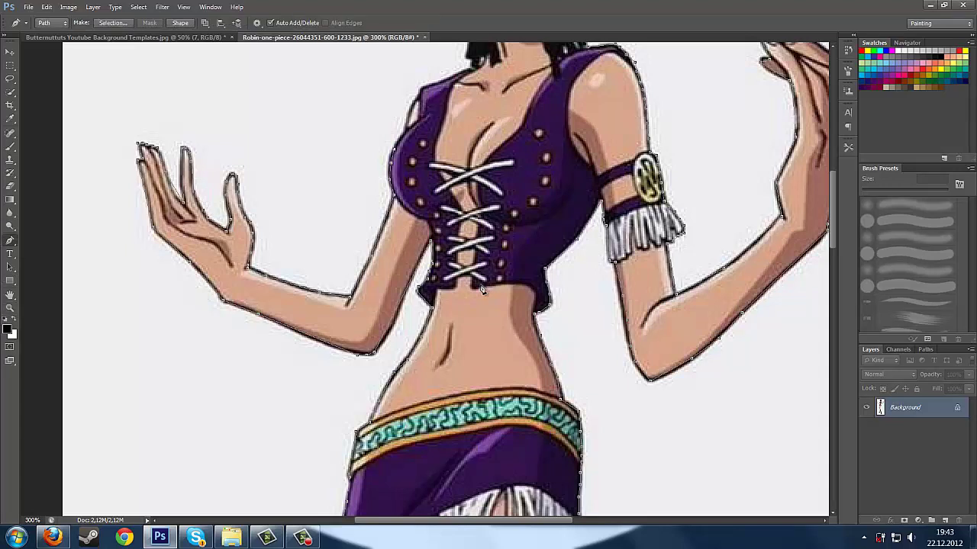
scroll(481, 288, up, 3)
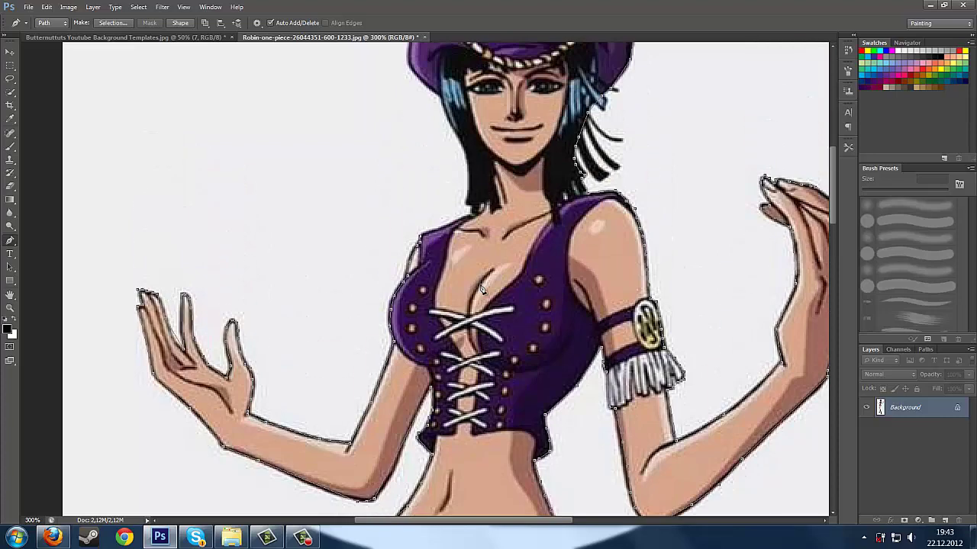
scroll(481, 288, up, 2)
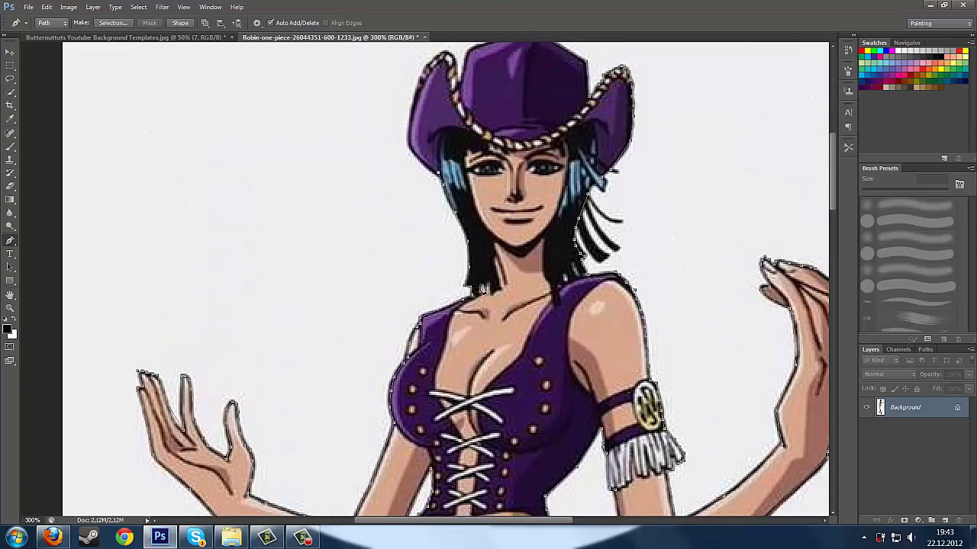
scroll(481, 290, up, 2)
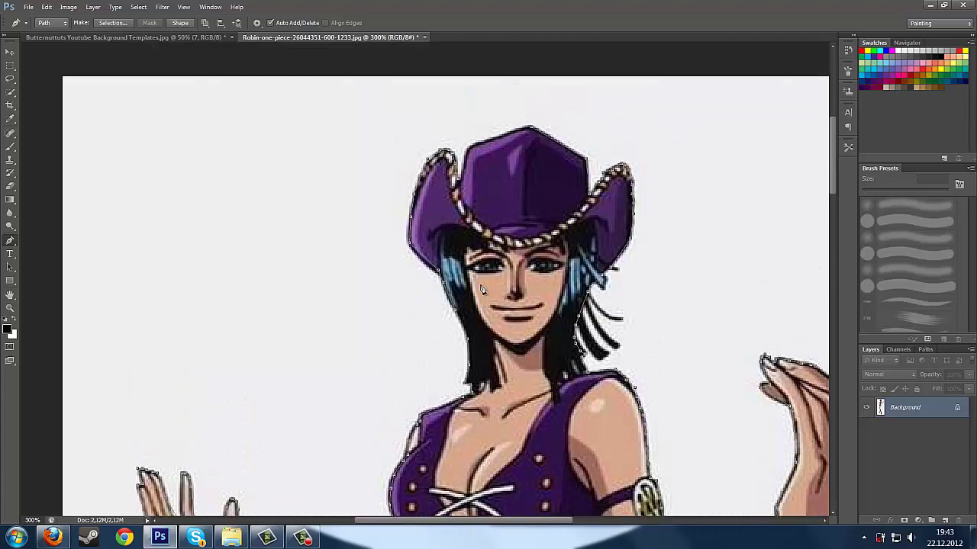
- Turn the path into a selection, copy Robin into the YouTube background template and move her onto the left strip
key(ctrl+Return)
key(Return)
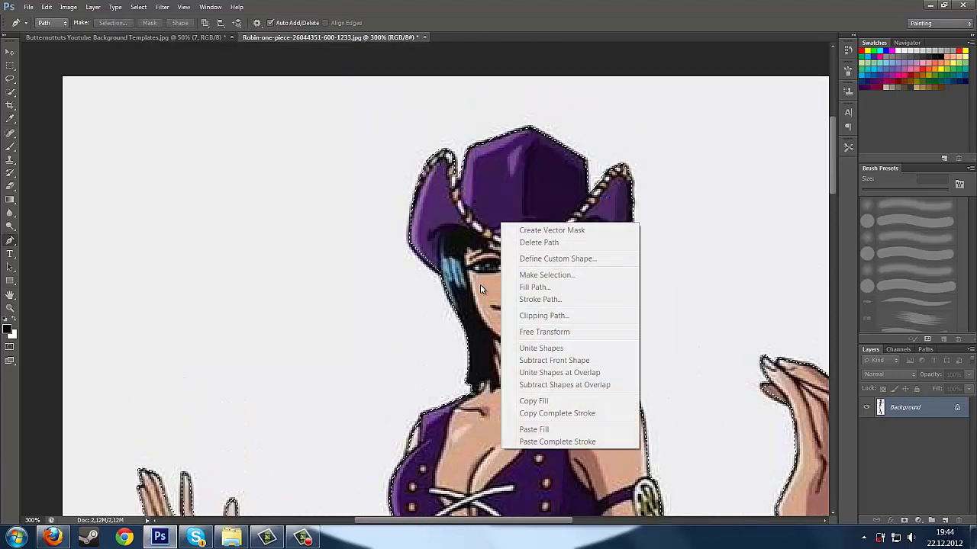
key(ctrl+c)
key(ctrl+Tab)
key(ctrl+v)
key(v)
drag(416, 252, 217, 293)
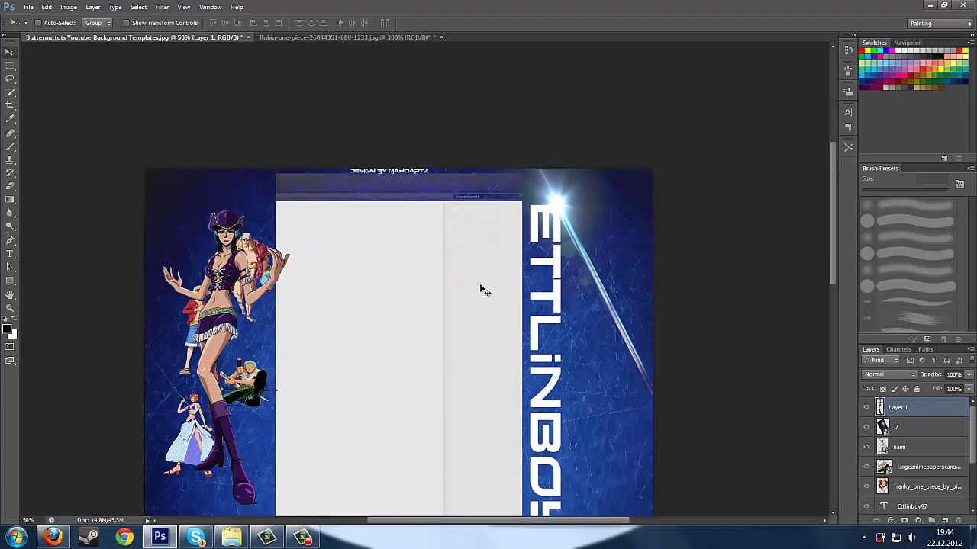
- Scale Robin to 32.34% width and 32.99% height and place her to the left of Luffy
key(ctrl+t)
drag(290, 209, 178, 289)
click(232, 537)
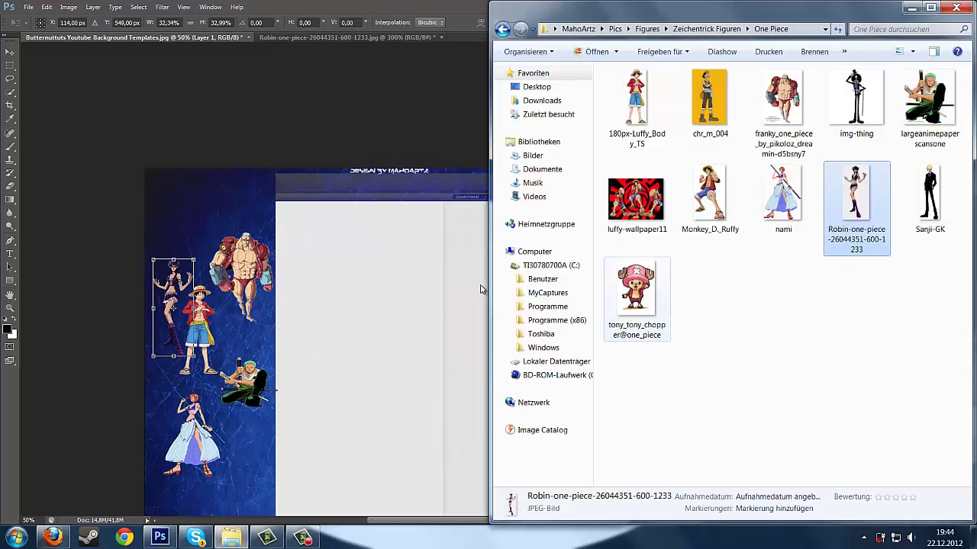
drag(639, 296, 381, 321)
click(9, 52)
key(Return)
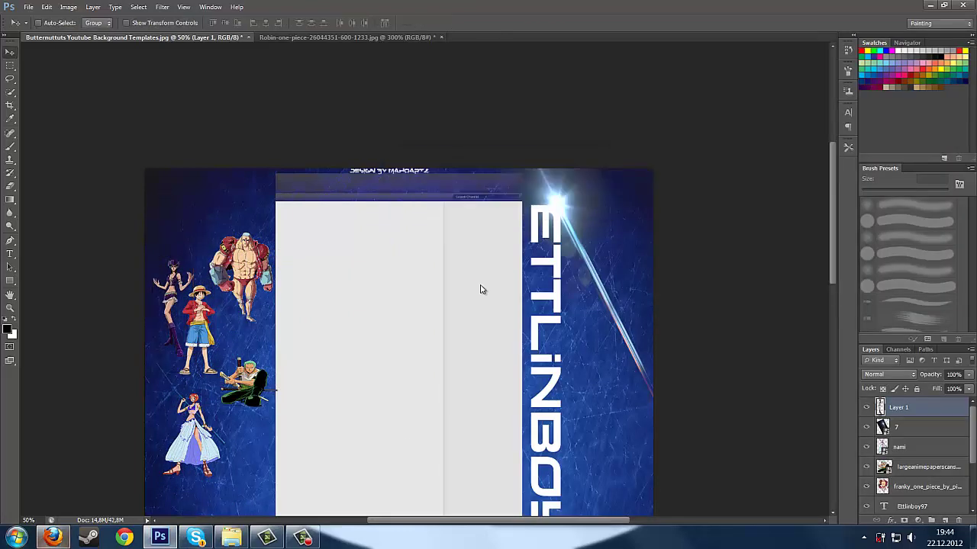
- Switch to Firefox and read through the personal messages in the YouTube inbox
click(53, 537)
click(893, 50)
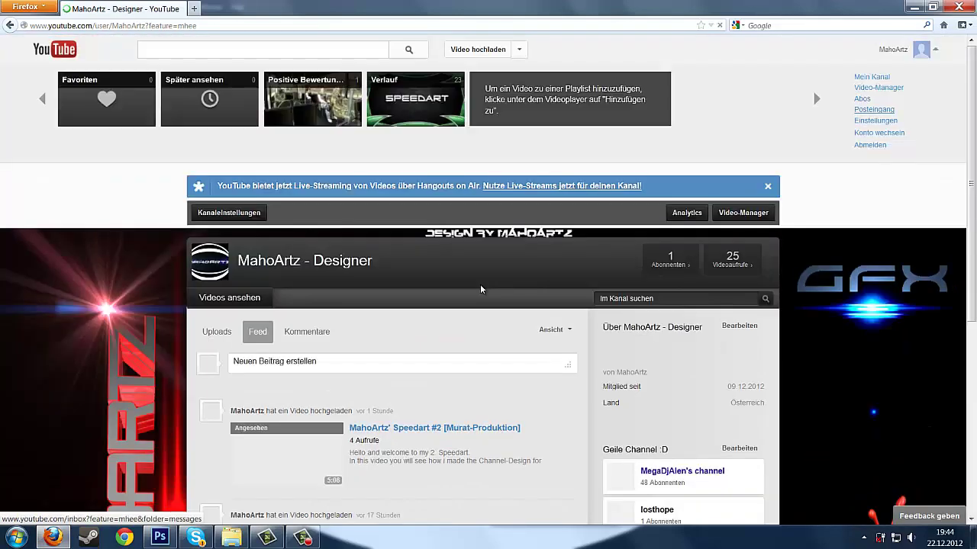
key(alt+Right)
click(321, 210)
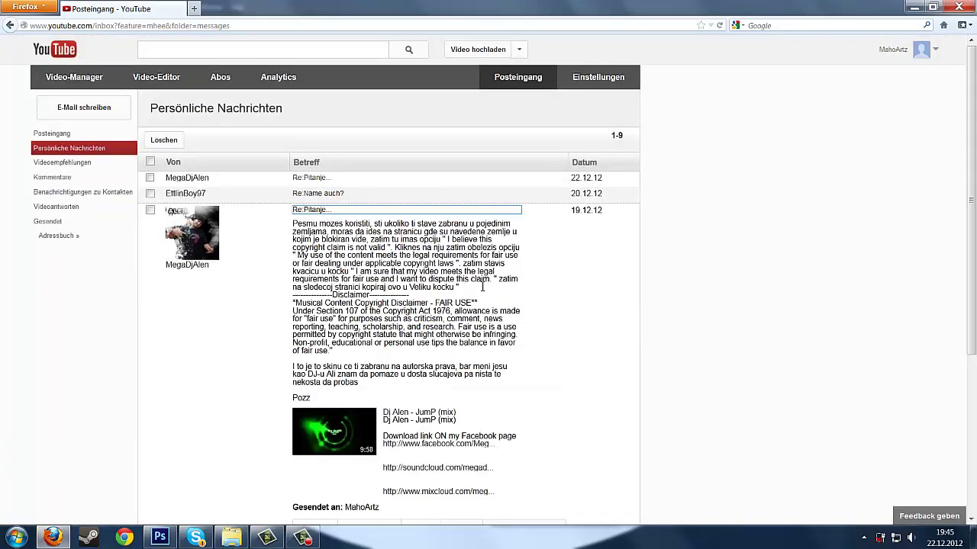
click(320, 257)
click(321, 257)
click(320, 273)
click(482, 289)
- Return to Photoshop and try to place the tony_tony_chopper@one_piece image in the background template
key(alt+Tab)
key(Tab)
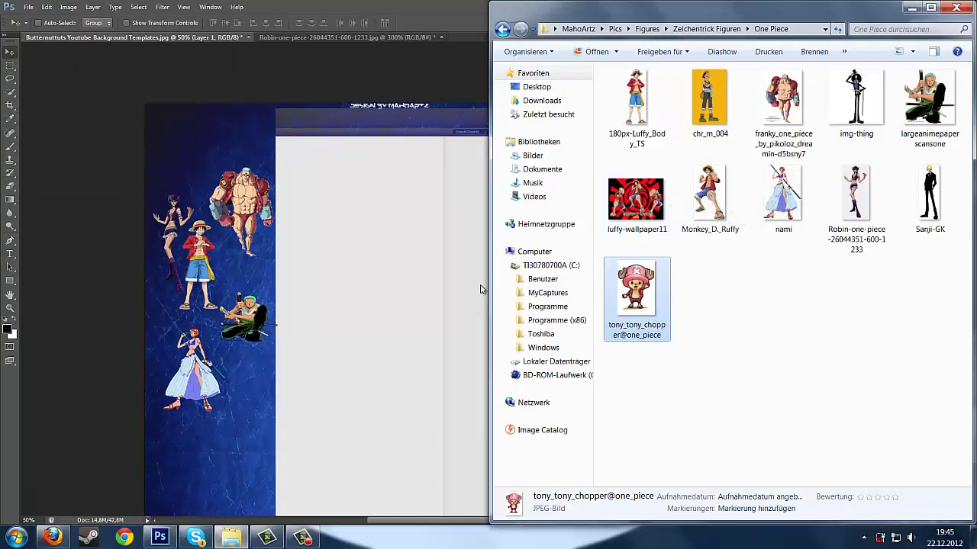
drag(637, 290, 450, 202)
key(Escape)
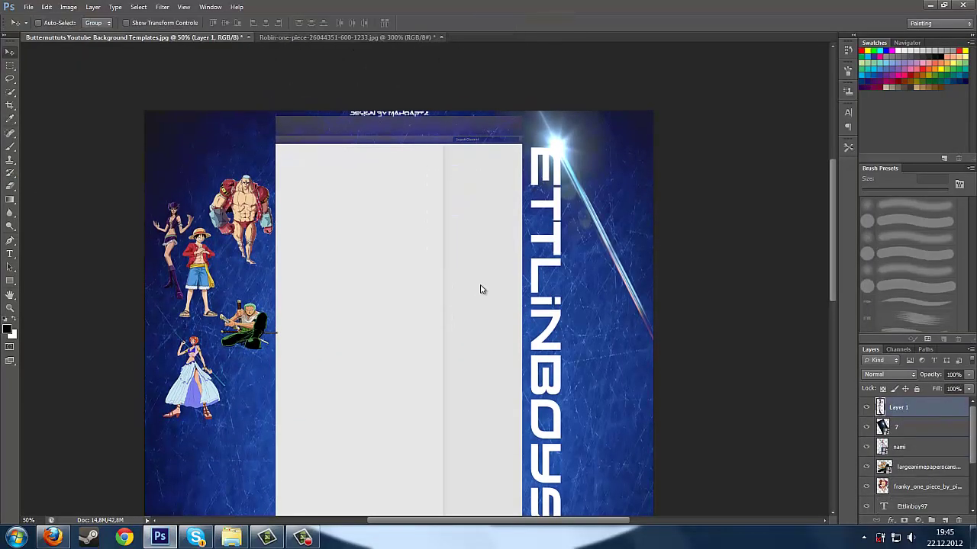
click(441, 36)
key(n)
click(231, 537)
drag(637, 290, 381, 36)
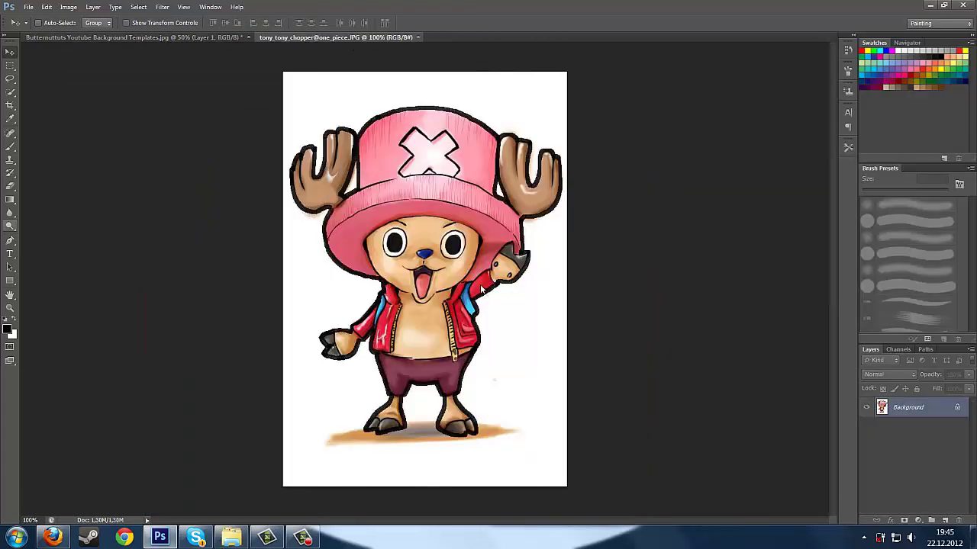
- Trace Chopper's outline with the Pen tool from the hat over the right antler and down the raised arm and jacket
key(p)
key(z)
click(481, 288)
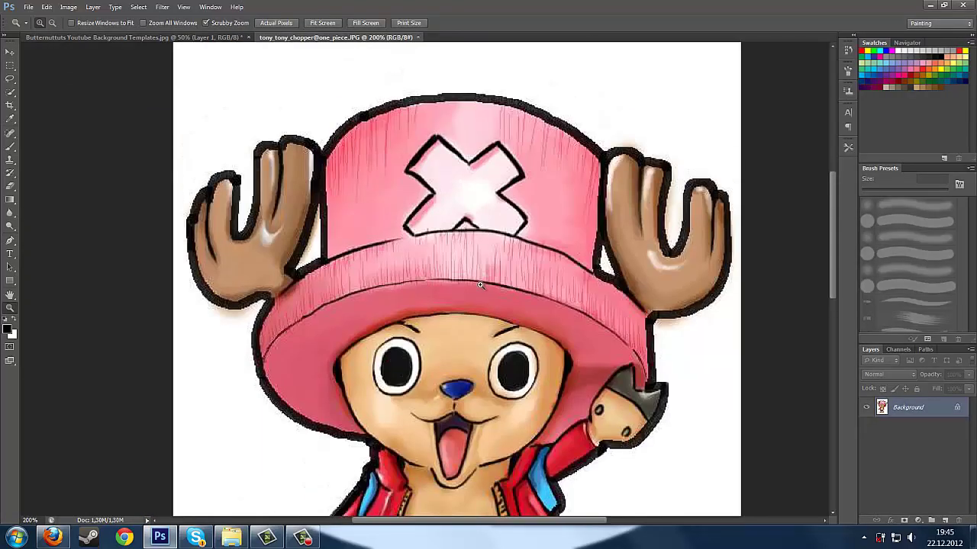
key(p)
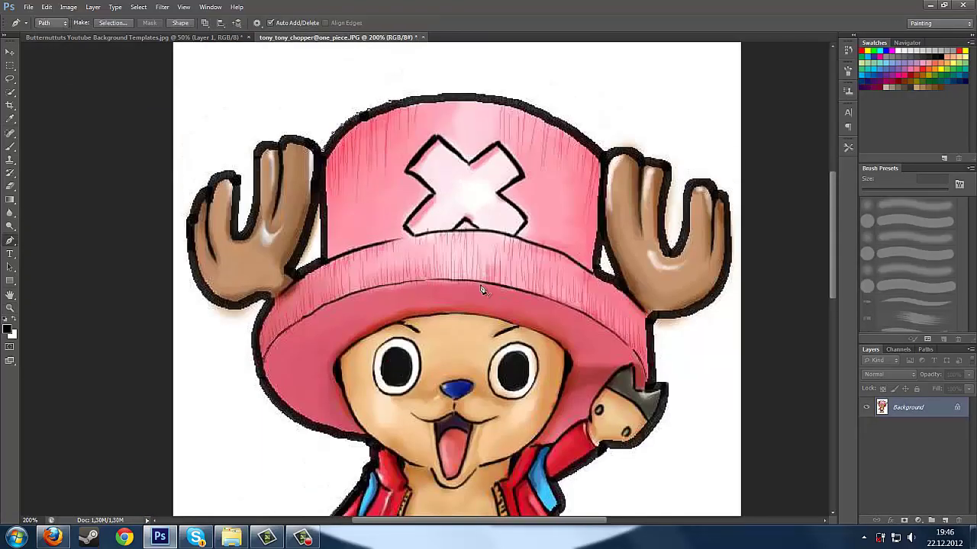
scroll(481, 288, up, 2)
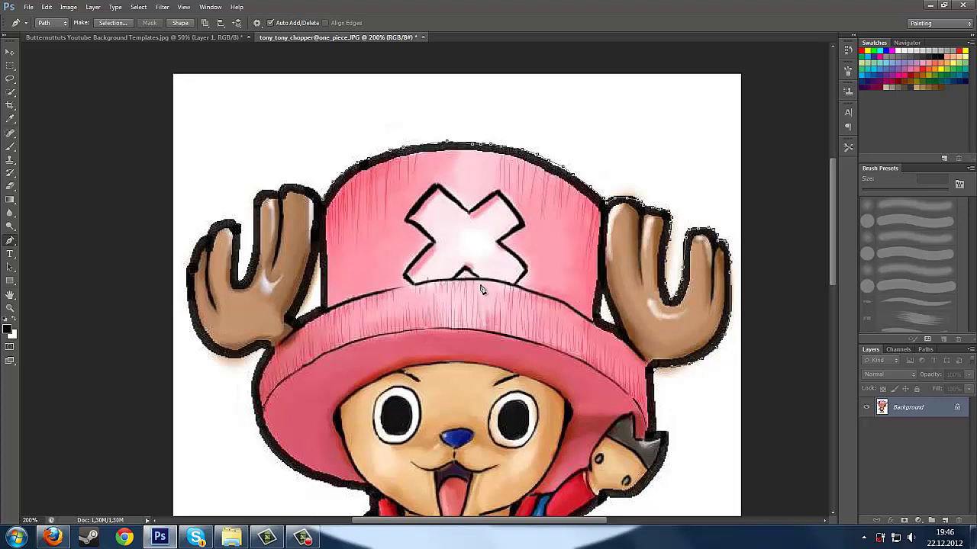
scroll(482, 289, down, 3)
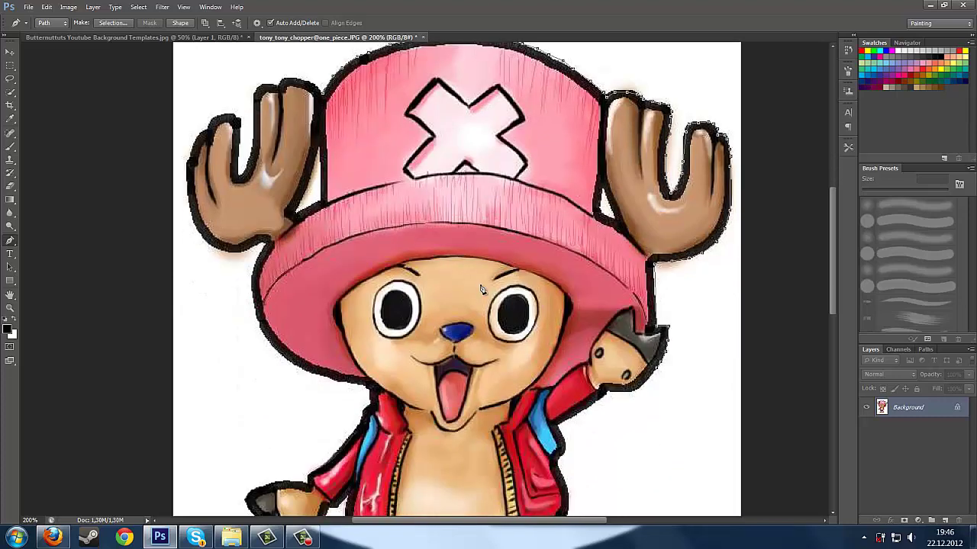
scroll(481, 288, down, 4)
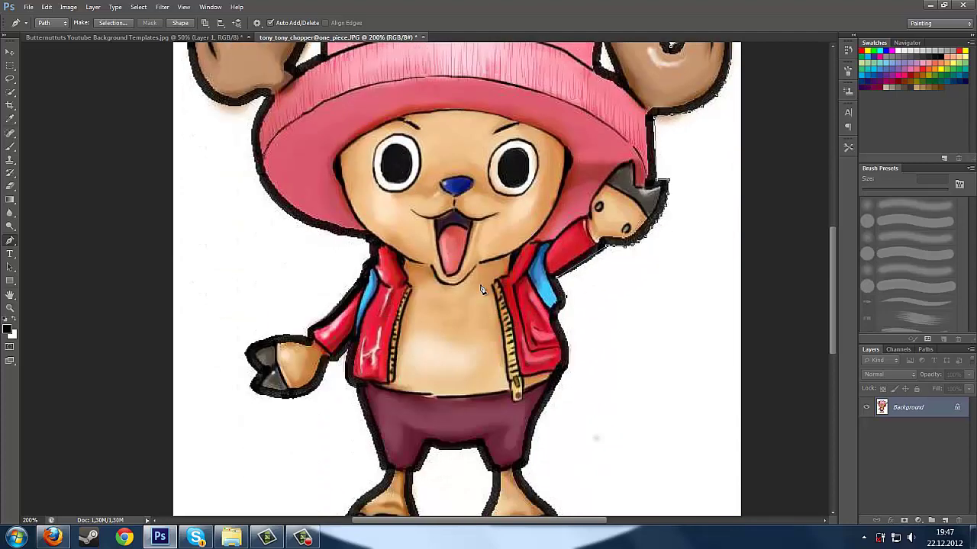
scroll(482, 289, down, 4)
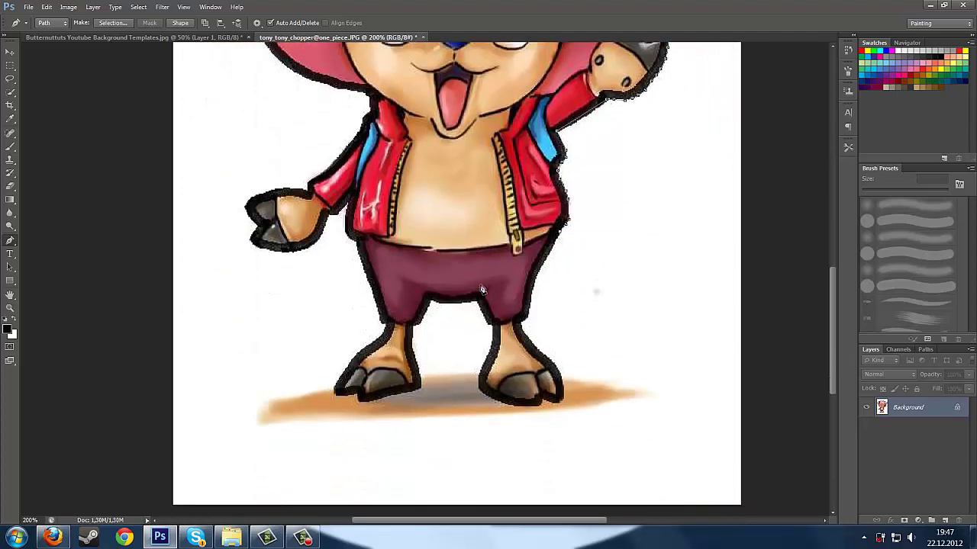
- Continue the path around Chopper's legs, up the lowered arm and around the left antler back to the hat
scroll(482, 288, down, 1)
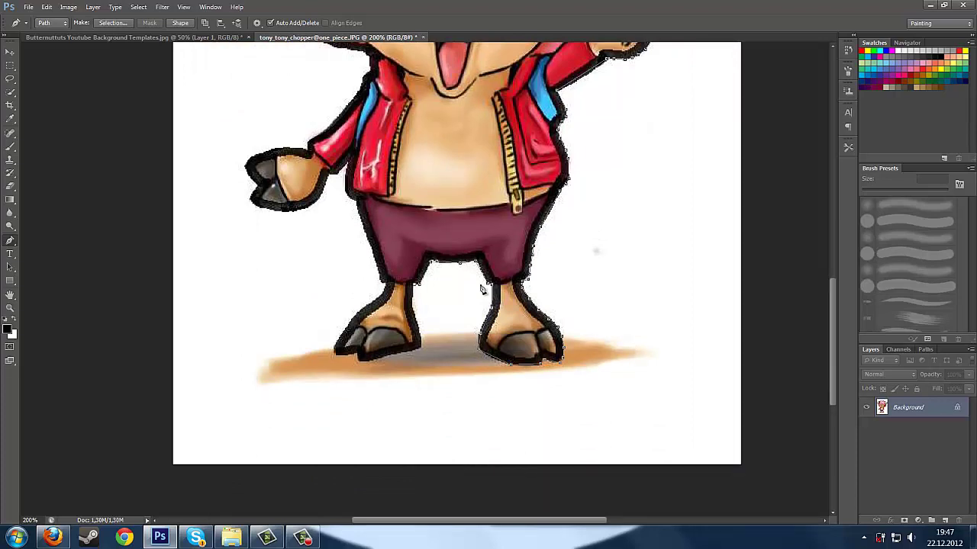
scroll(481, 289, down, 1)
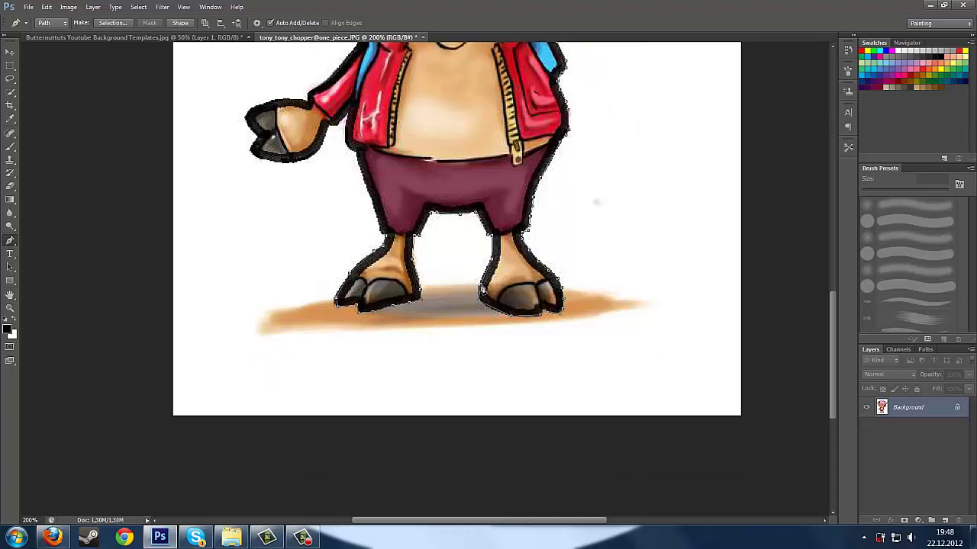
scroll(481, 288, up, 1)
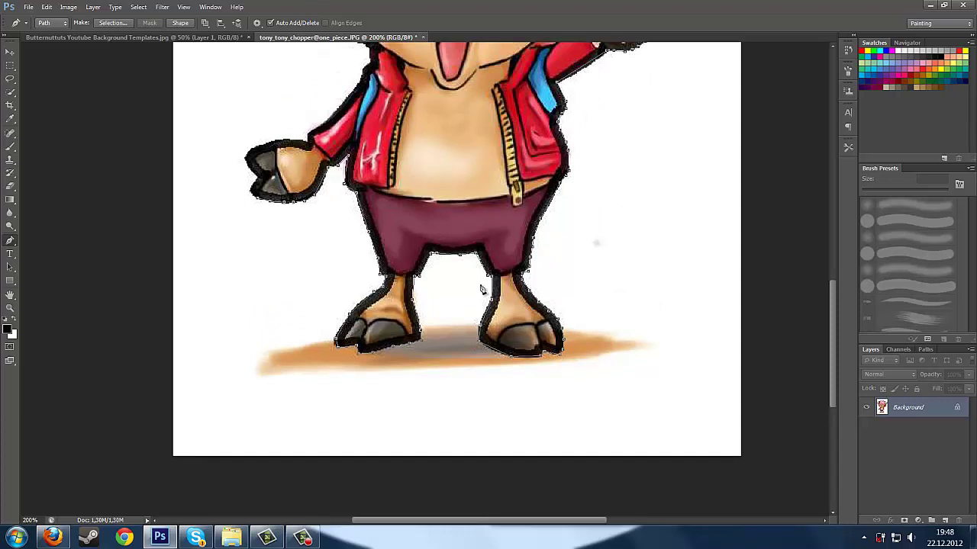
scroll(481, 288, up, 2)
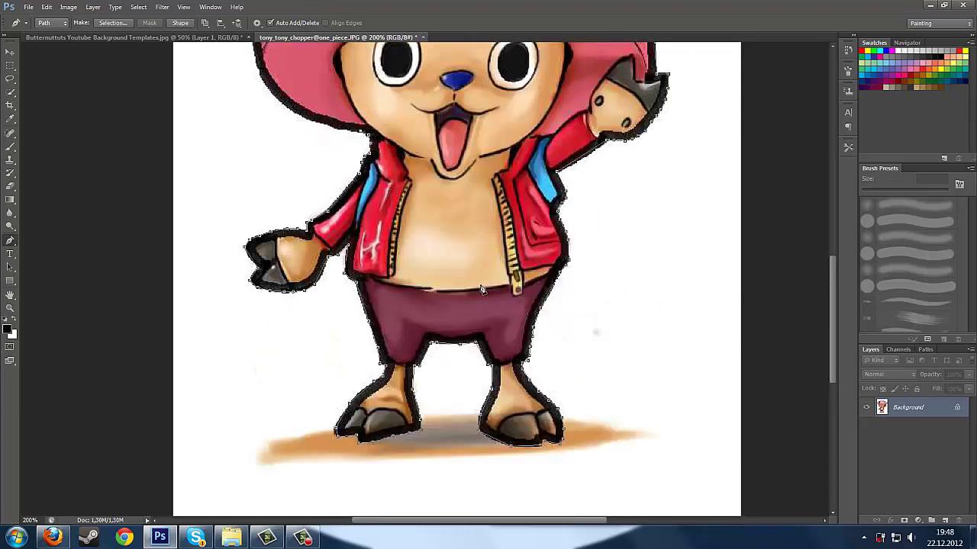
scroll(481, 290, up, 2)
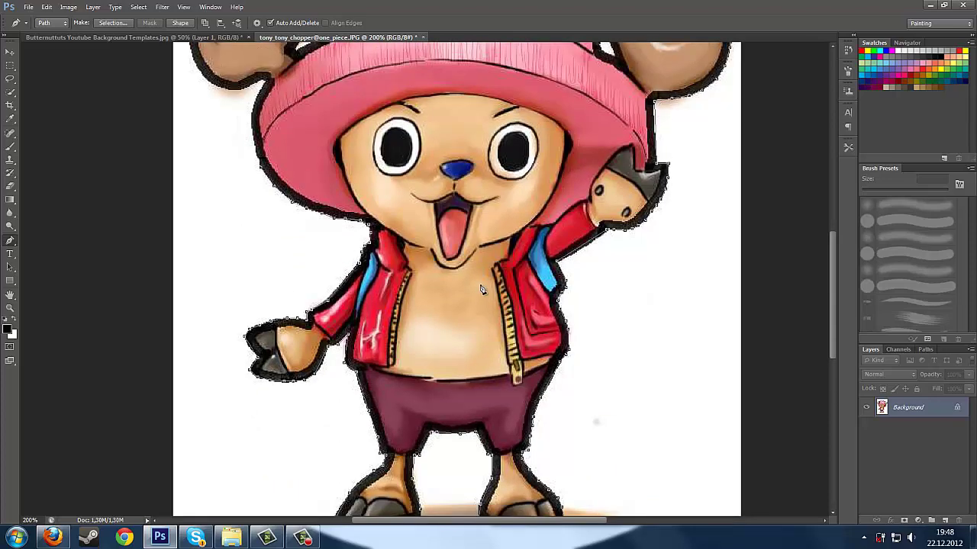
scroll(482, 290, up, 2)
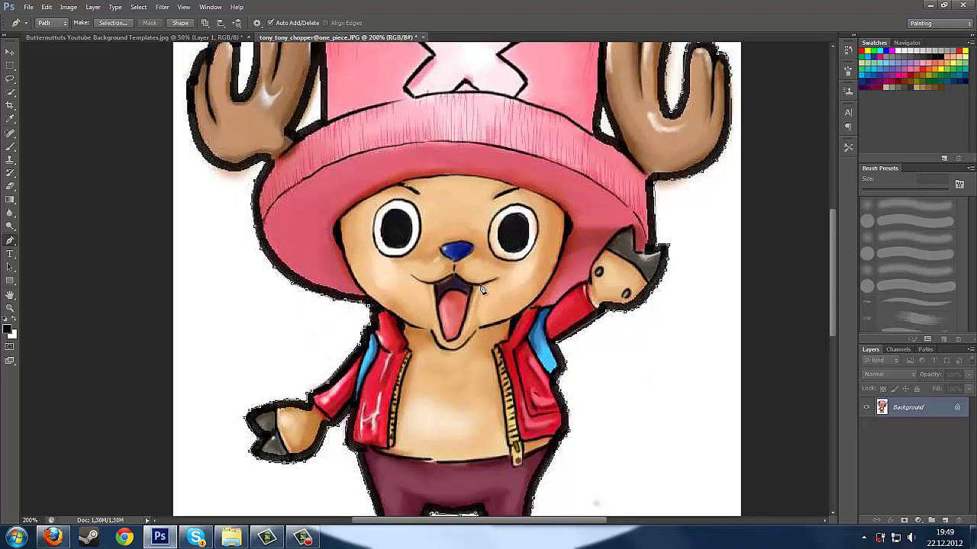
scroll(481, 288, up, 3)
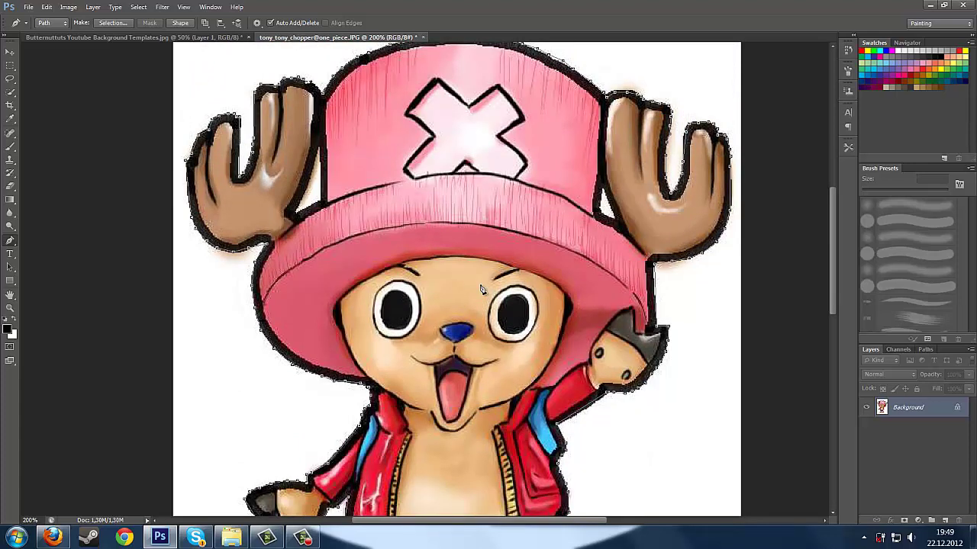
- Turn the path into a selection, copy Chopper into the YouTube background template and reposition him in the light centre area
key(ctrl+Return)
key(Return)
key(ctrl+c)
key(ctrl+Tab)
key(ctrl+v)
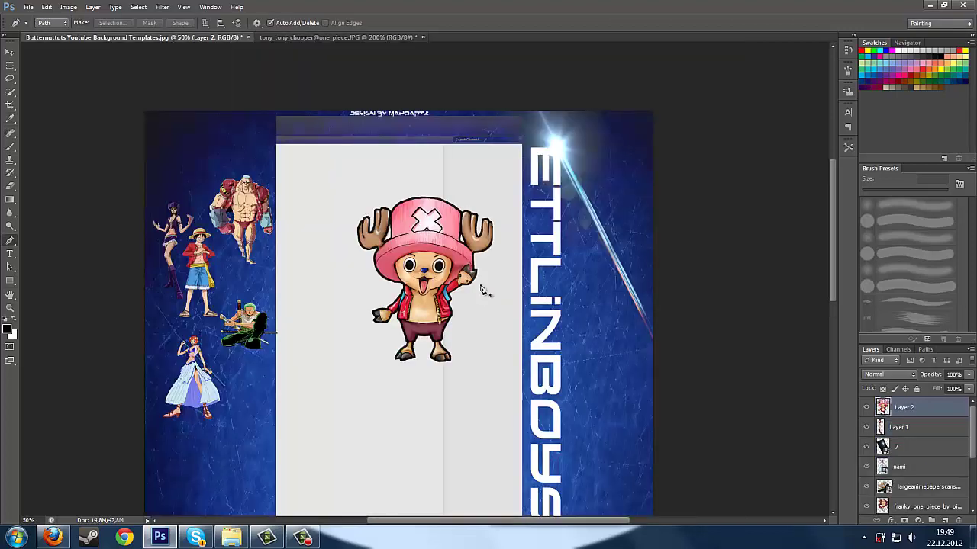
key(v)
drag(434, 243, 383, 214)
scroll(480, 289, down, 1)
scroll(480, 288, up, 1)
scroll(480, 288, down, 2)
scroll(480, 288, up, 3)
drag(332, 257, 393, 300)
- Outline the white gap between Chopper's left antler and hat with the Pen tool and make a selection from it
key(z)
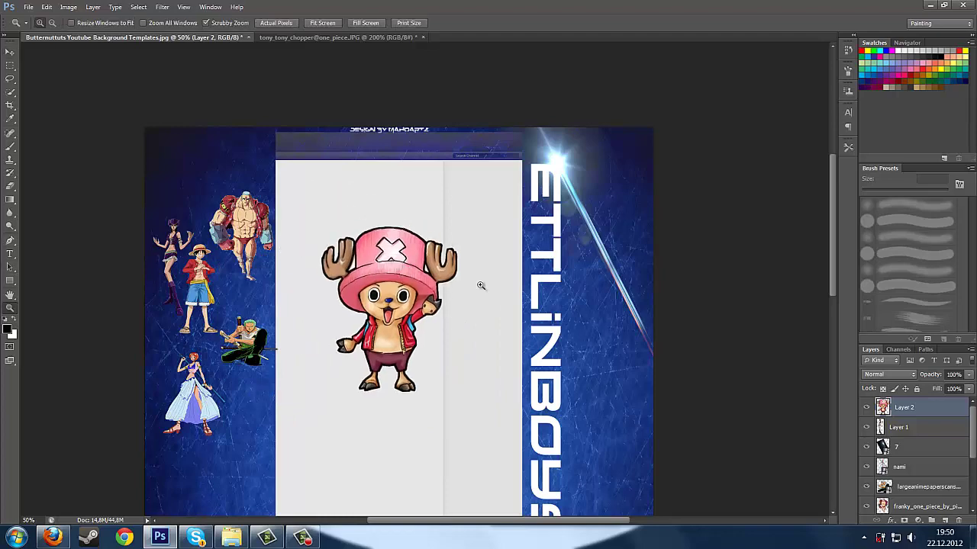
click(393, 300)
click(393, 300)
click(393, 299)
scroll(480, 286, up, 2)
key(p)
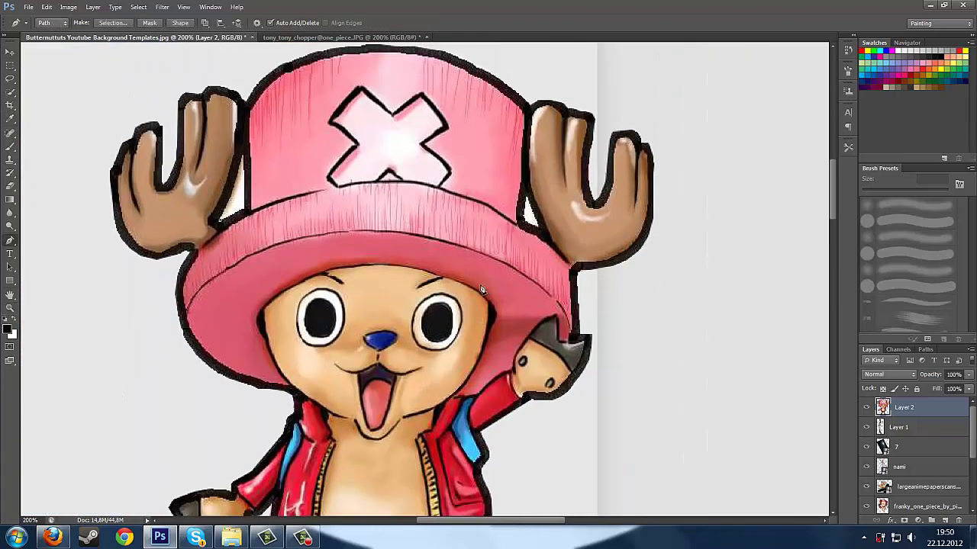
click(243, 157)
click(245, 211)
click(220, 221)
right_click(235, 198)
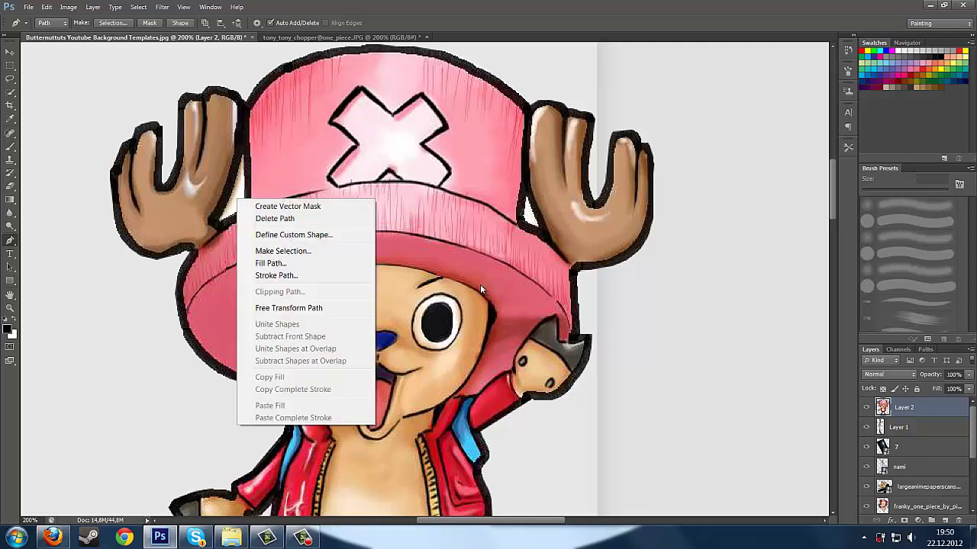
click(284, 251)
- Undo the stray move of Chopper and remove the white patch between his left antler and hat
key(v)
drag(332, 205, 374, 197)
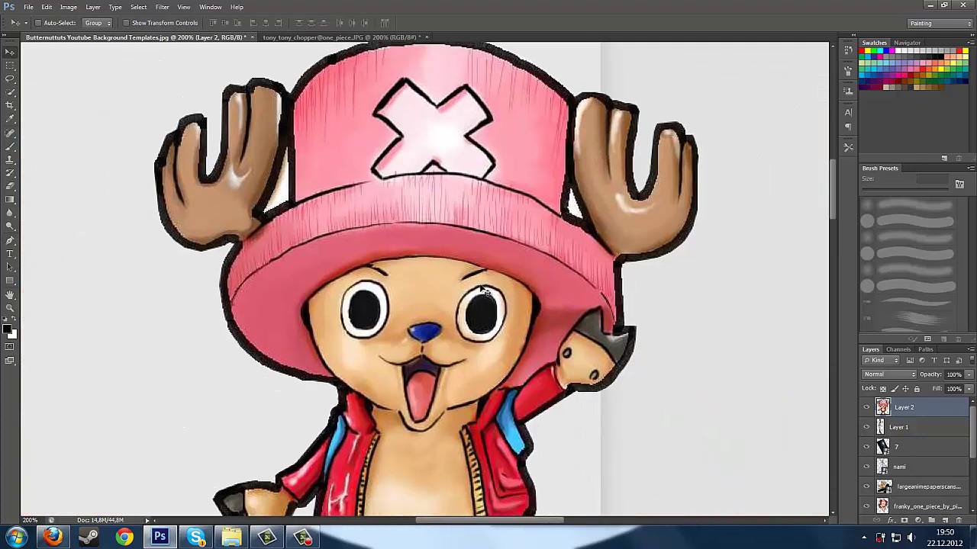
key(ctrl+z)
right_click(244, 201)
key(Escape)
key(p)
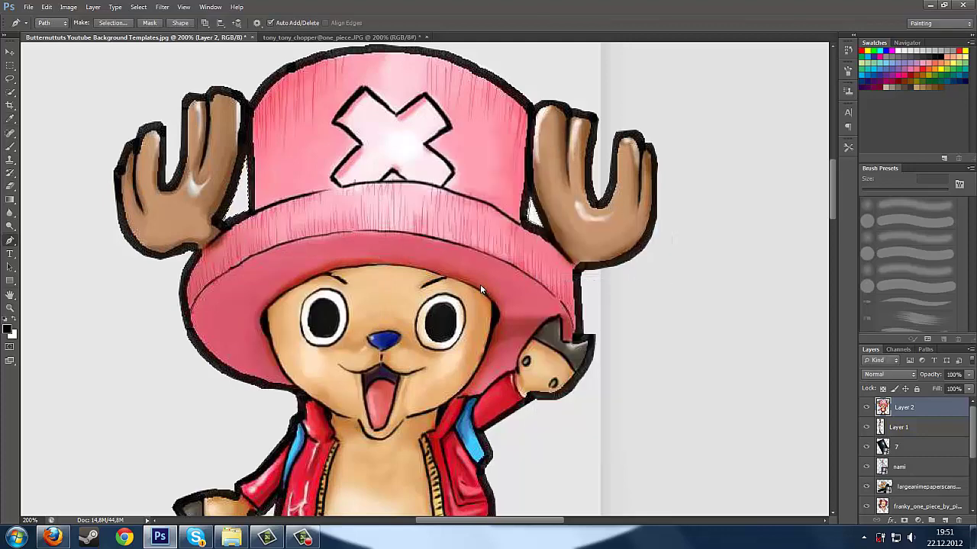
key(v)
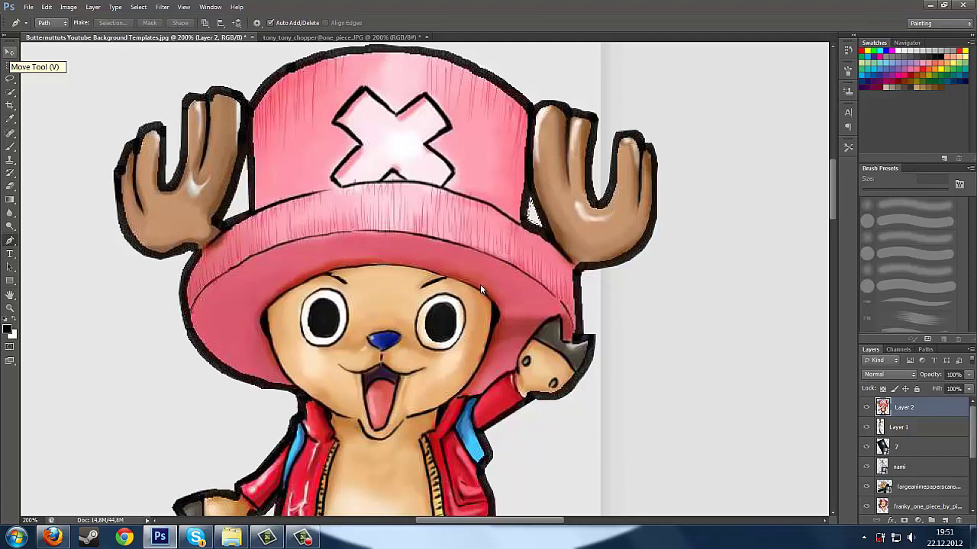
key(z)
right_click(375, 230)
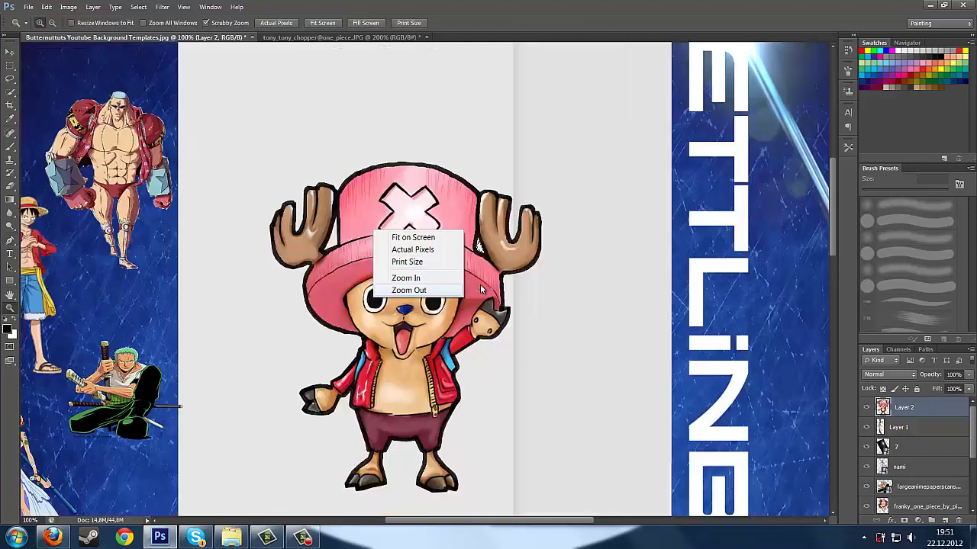
click(410, 290)
key(v)
key(ctrl+t)
drag(380, 245, 413, 244)
key(Escape)
click(428, 36)
click(483, 205)
key(p)
right_click(437, 222)
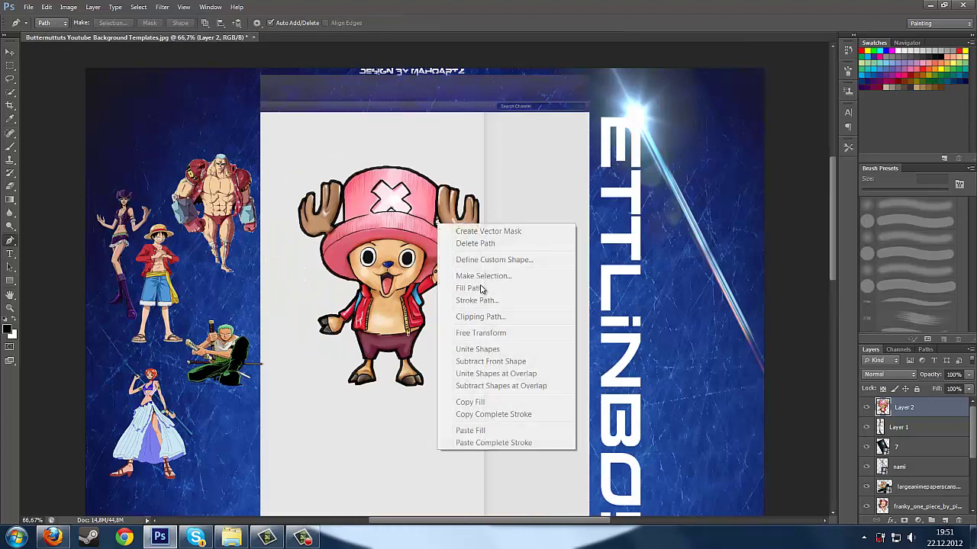
right_click(438, 222)
right_click(404, 197)
key(Escape)
- Move the full-size Chopper onto the left strip over Robin, Luffy and Franky
key(v)
drag(403, 200, 380, 168)
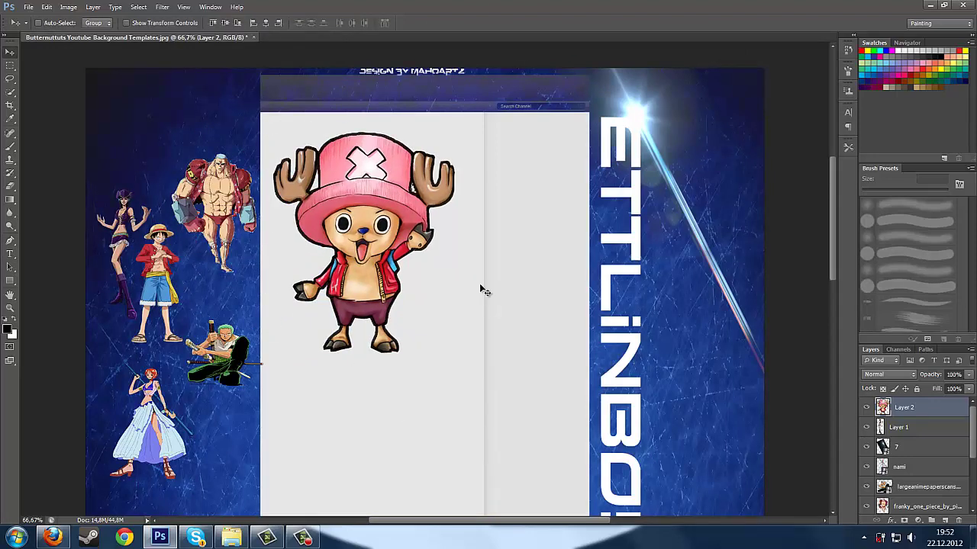
drag(377, 201, 397, 213)
key(ctrl+z)
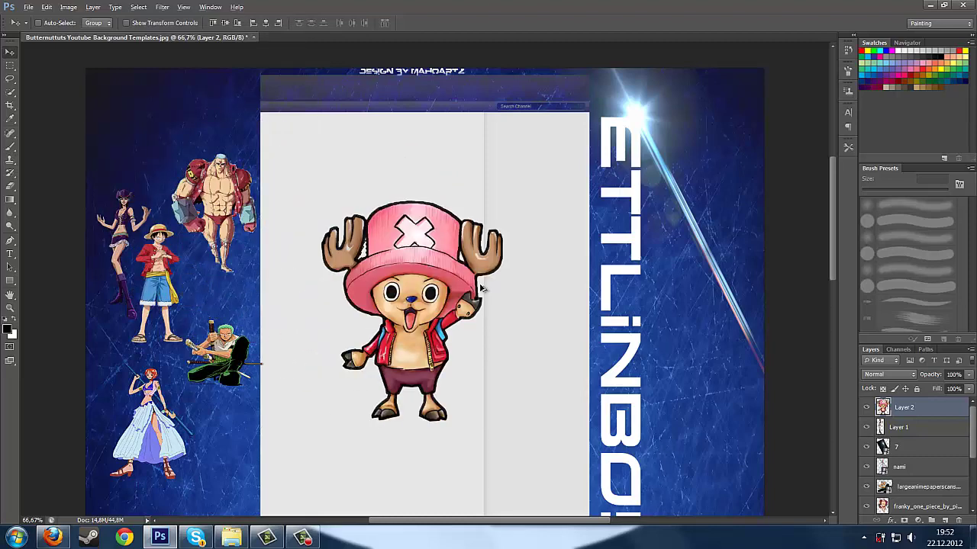
key(ctrl+z)
key(ctrl+t)
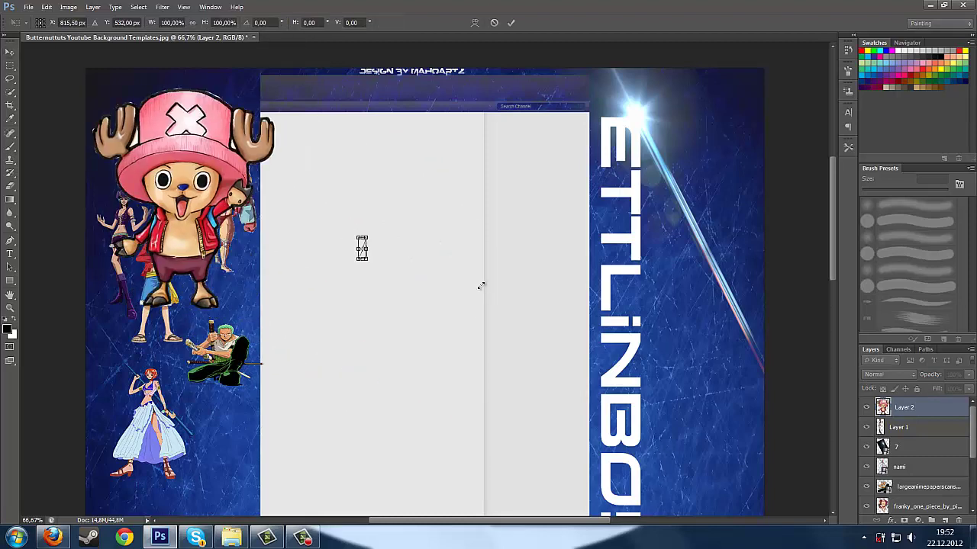
right_click(363, 248)
click(368, 237)
mouse_move(367, 237)
mouse_down()
mouse_move(380, 214)
mouse_move(382, 247)
mouse_up()
right_click(374, 252)
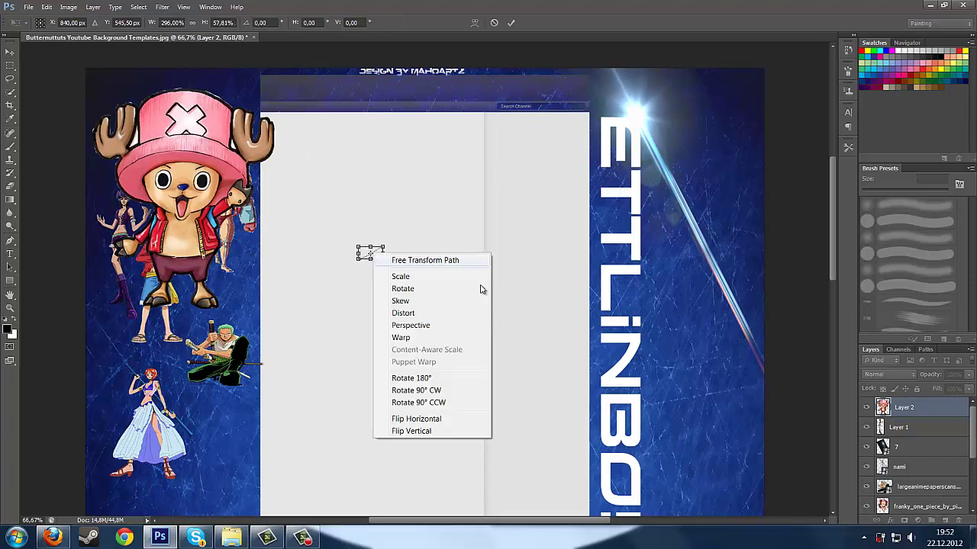
right_click(442, 243)
key(Escape)
key(Escape)
- Delete the leftover small triangular path in the centre area
right_click(365, 252)
click(10, 240)
right_click(364, 254)
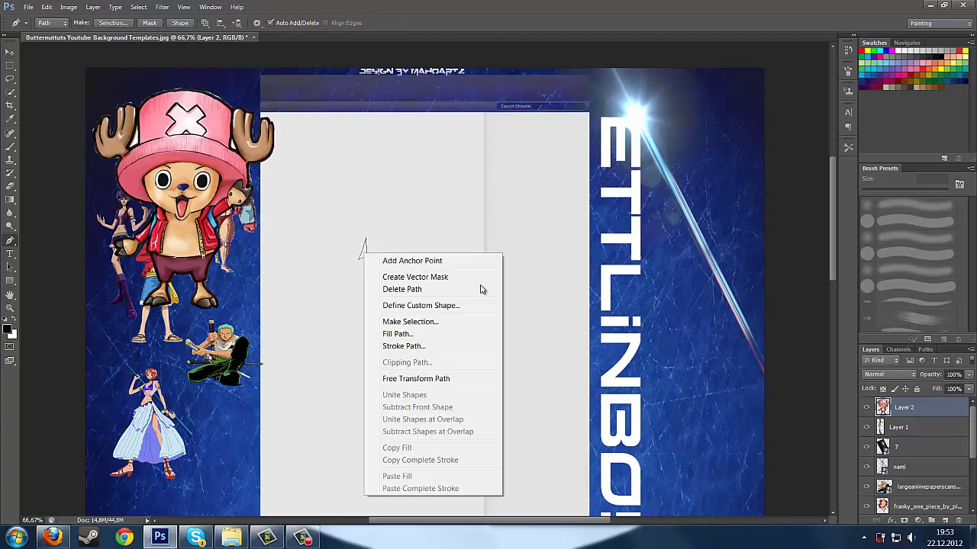
click(404, 289)
- Scale Chopper down and place him on the left strip above Robin and Luffy, beside Franky
click(10, 51)
drag(184, 199, 373, 255)
key(ctrl+t)
drag(464, 145, 156, 151)
click(10, 52)
click(445, 202)
- Abandon placing the Sanji image in the template and open Sanji-GK.jpg as its own document
mouse_move(302, 537)
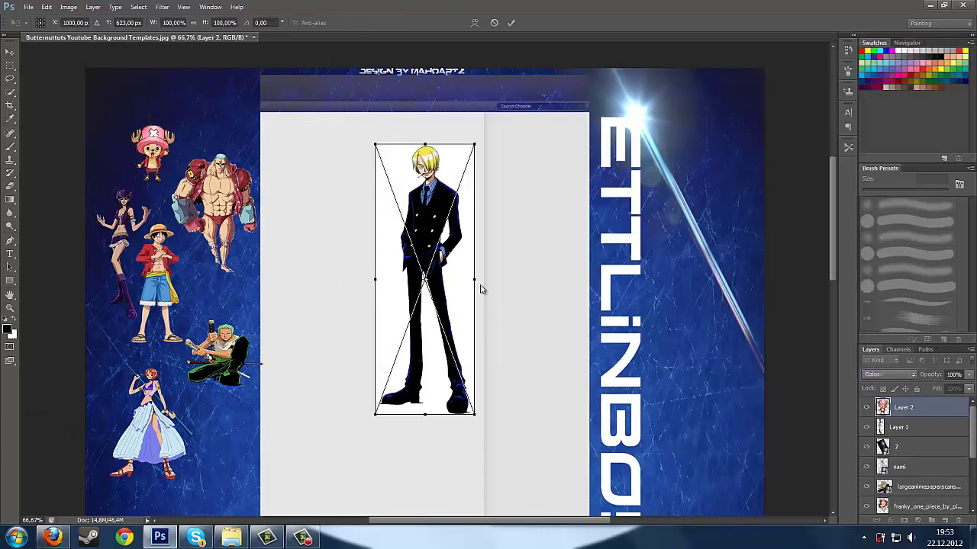
drag(431, 240, 395, 267)
click(889, 375)
click(878, 94)
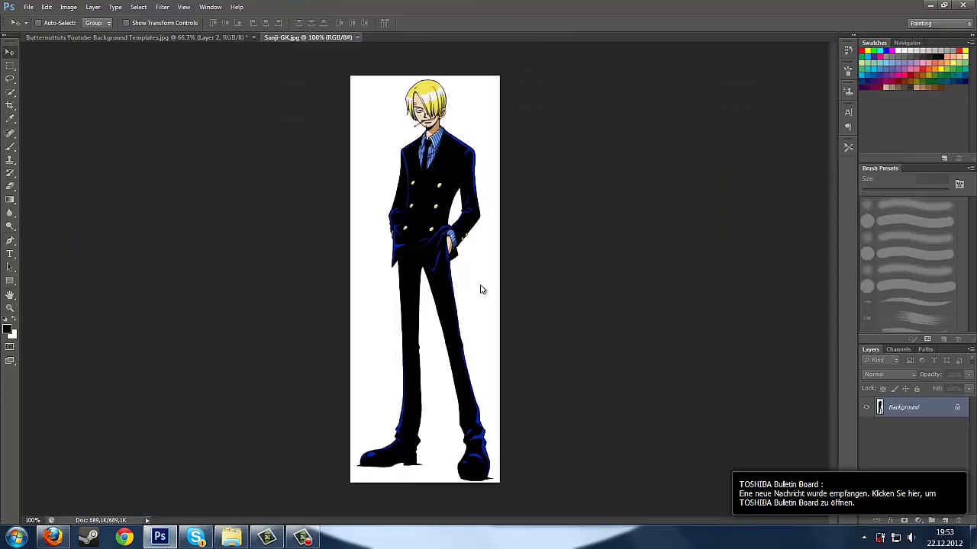
- Trace Sanji's outline with the Pen tool from the hair down the ear, right-hand shoulder and sleeve to the jacket hem
key(z)
click(480, 289)
click(480, 289)
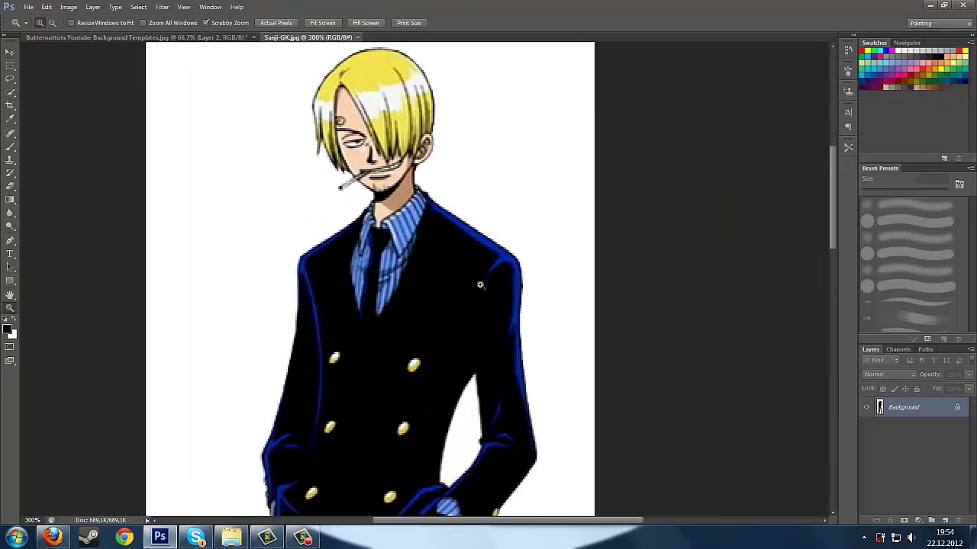
click(480, 289)
click(480, 288)
key(p)
click(482, 290)
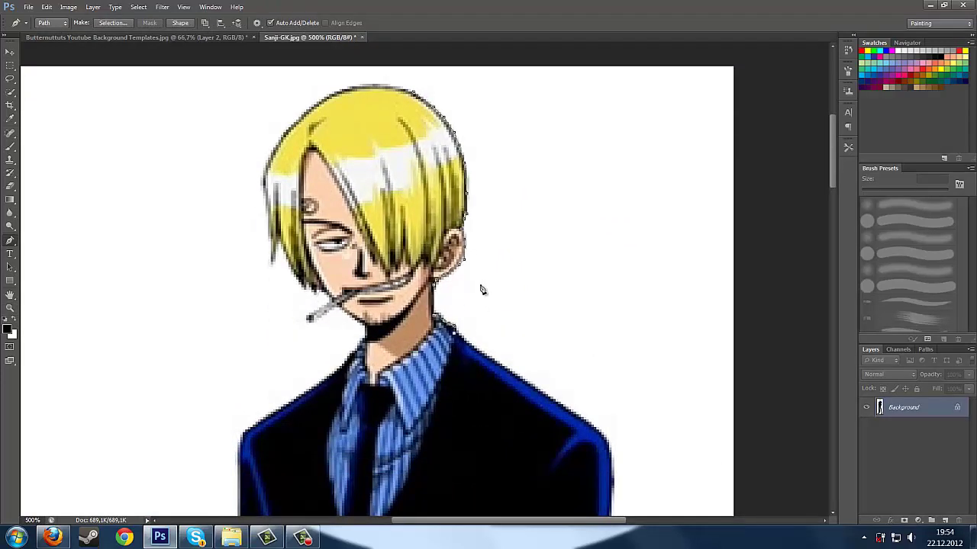
scroll(481, 289, down, 5)
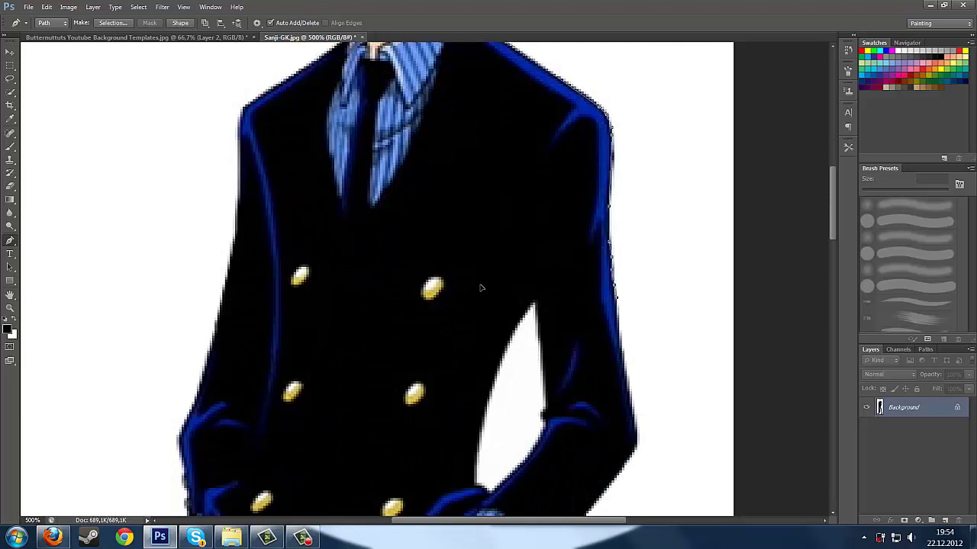
scroll(481, 288, down, 2)
scroll(482, 290, down, 5)
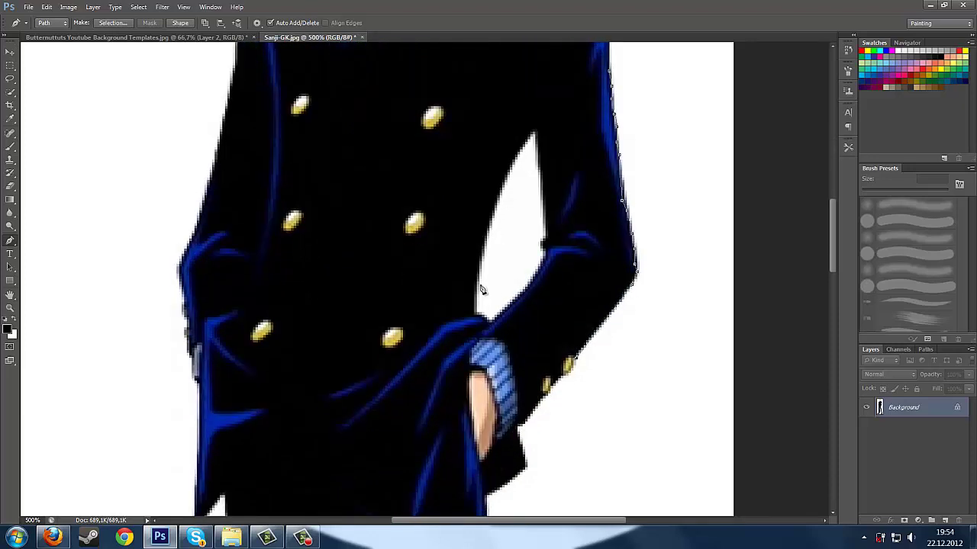
scroll(482, 289, down, 3)
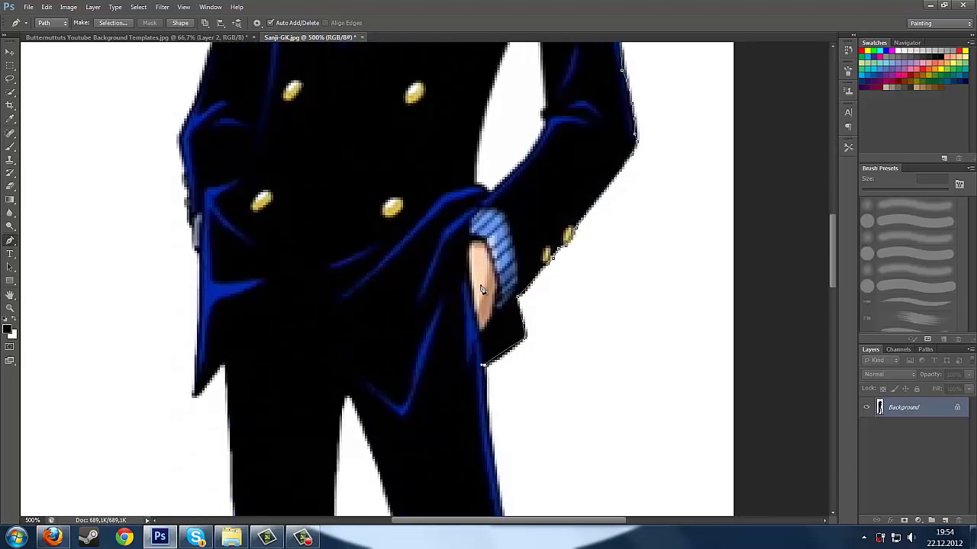
- Continue the path down the outer edge of Sanji's right-hand leg and around the underside of its shoe
scroll(481, 289, down, 10)
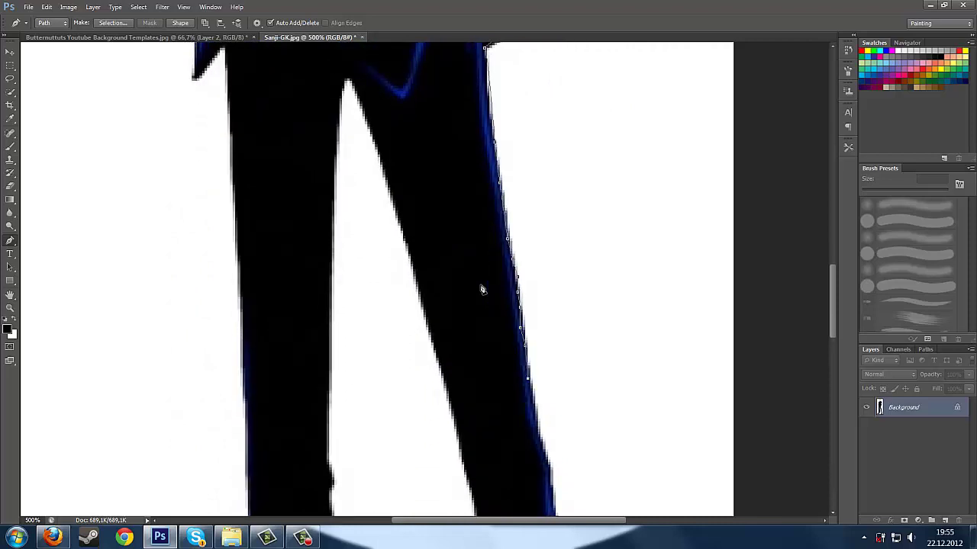
scroll(482, 290, down, 8)
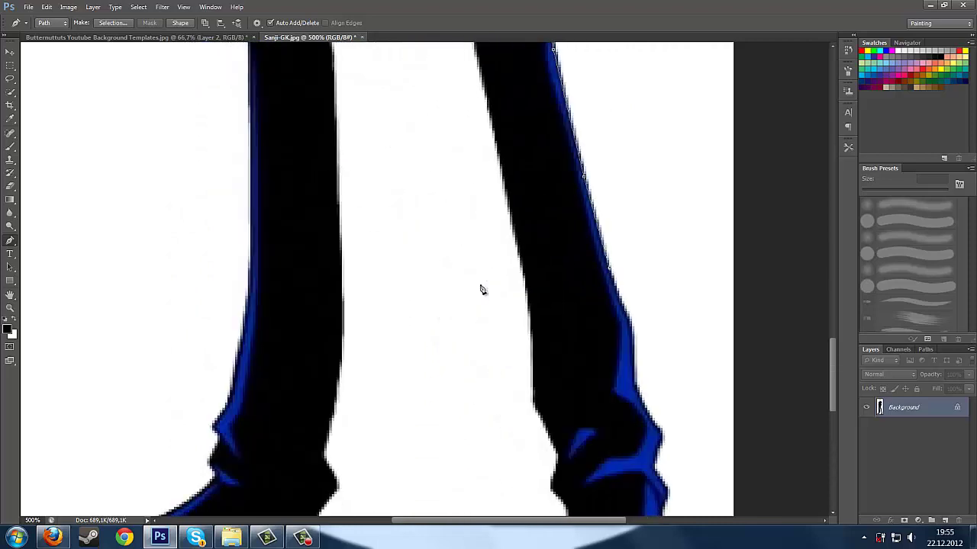
scroll(481, 289, down, 2)
scroll(482, 289, down, 7)
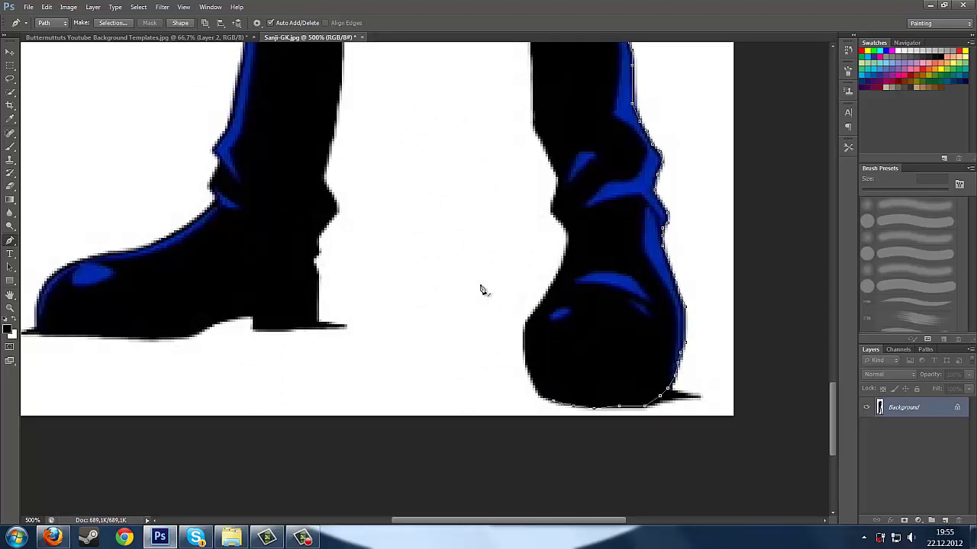
- Extend the path up the inner edge of the right-hand leg to the crotch
scroll(481, 289, up, 8)
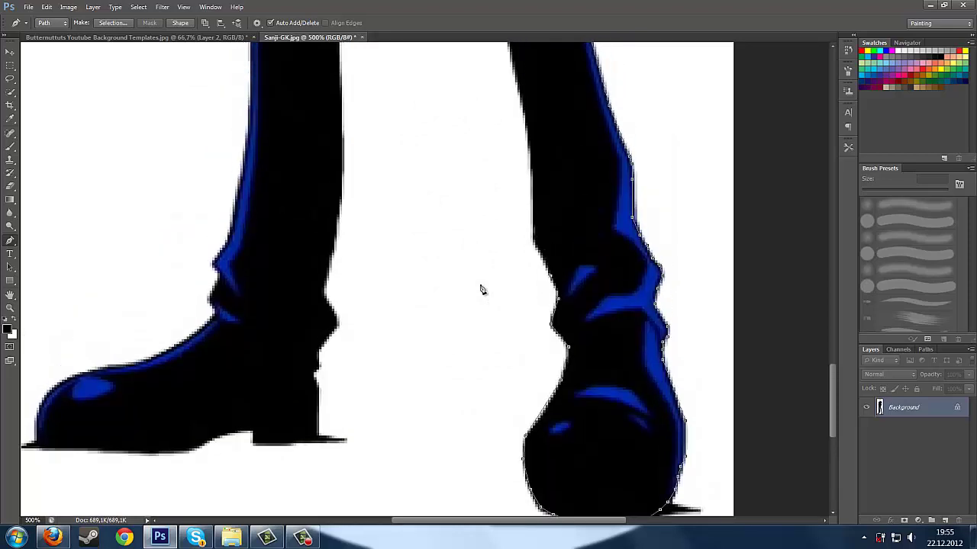
scroll(481, 289, up, 12)
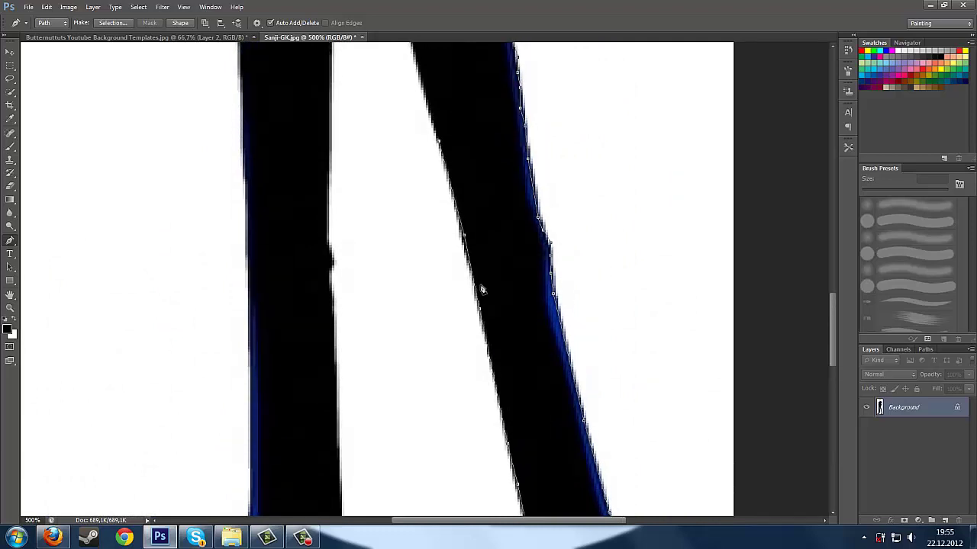
scroll(482, 289, up, 2)
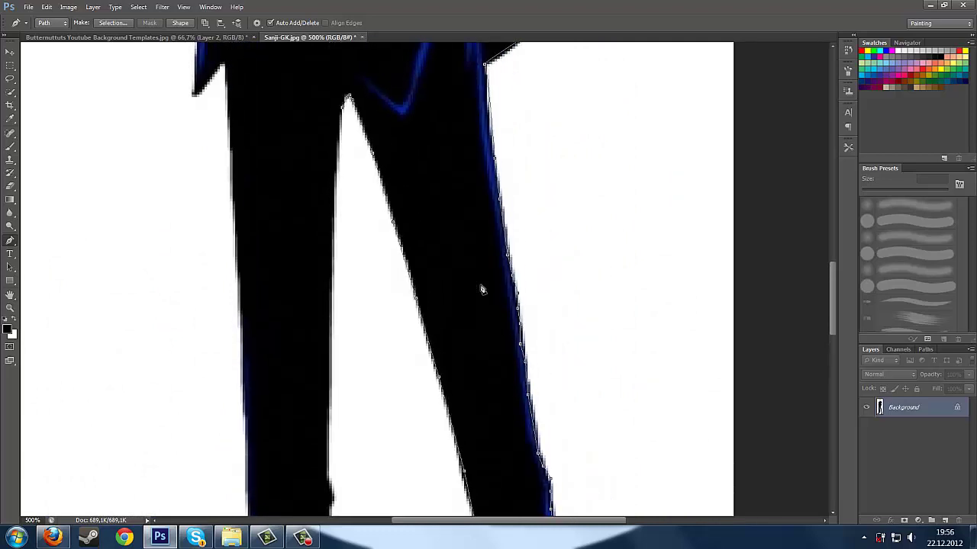
- Continue the path down the inner edge of Sanji's left-hand leg to the heel of the shoe
scroll(482, 289, down, 2)
scroll(481, 289, down, 2)
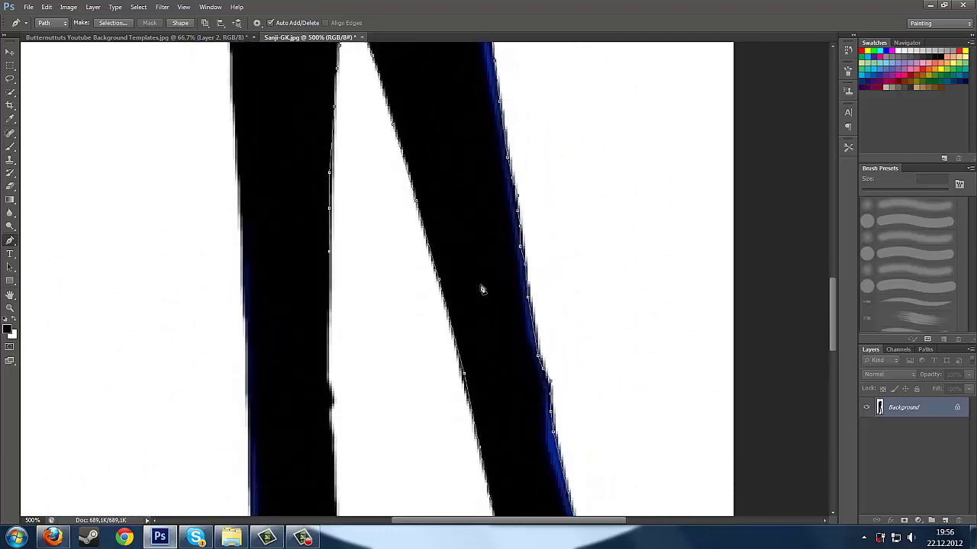
scroll(481, 290, down, 7)
scroll(482, 289, down, 8)
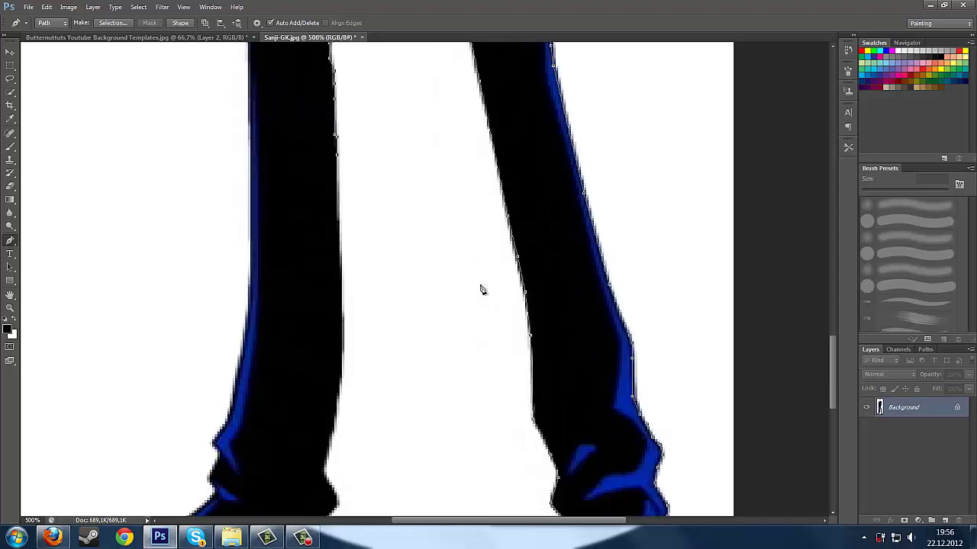
scroll(481, 289, down, 5)
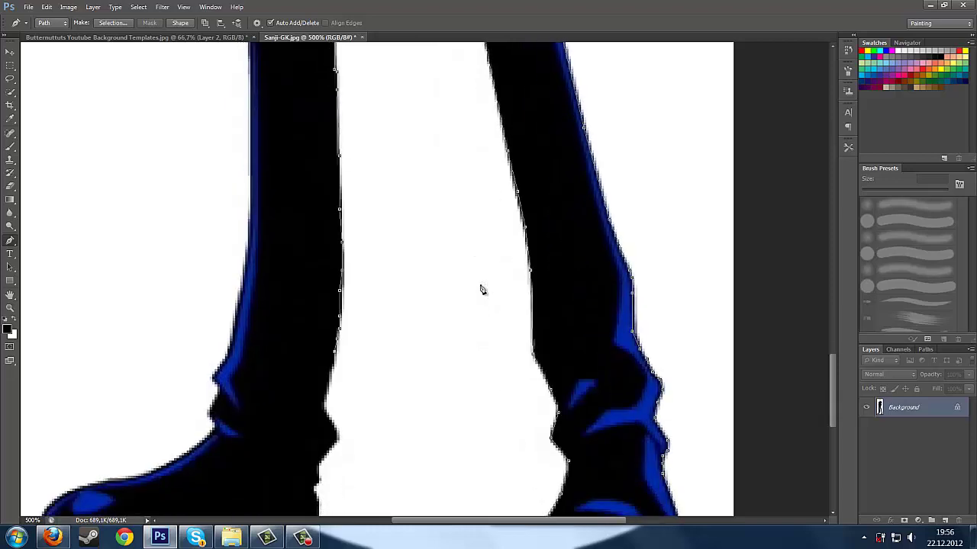
scroll(482, 289, down, 4)
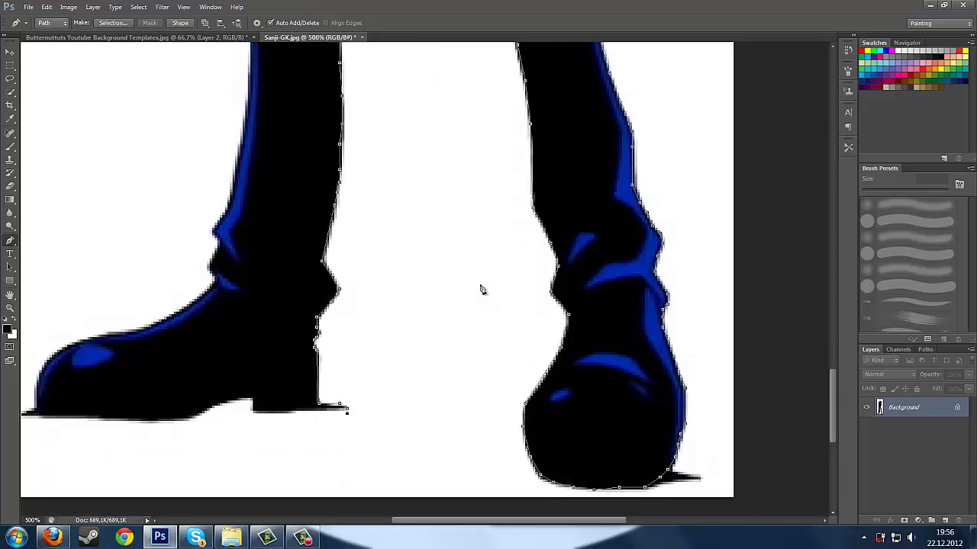
- Trace around the left-hand shoe and up the outer edge of that leg past the jacket's lower corner
scroll(482, 289, left, 8)
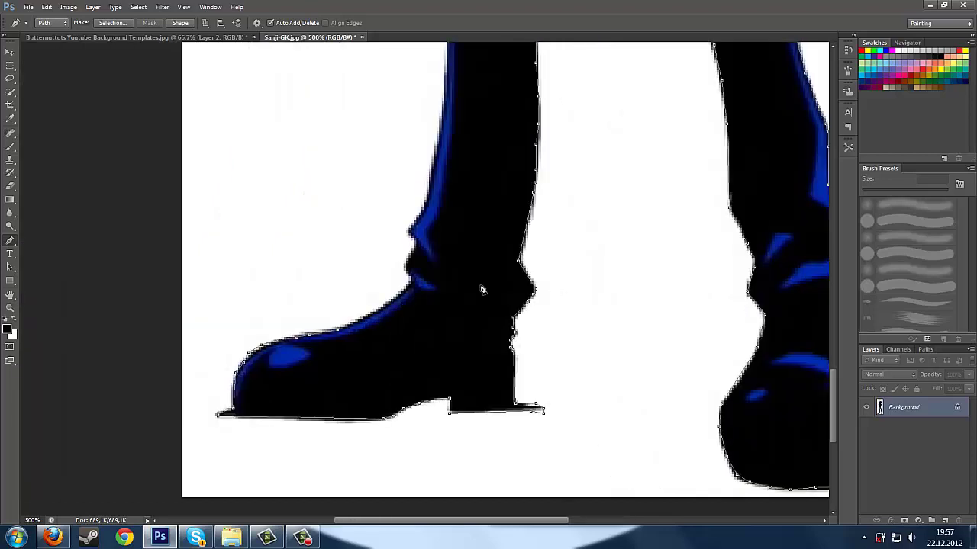
scroll(481, 289, up, 2)
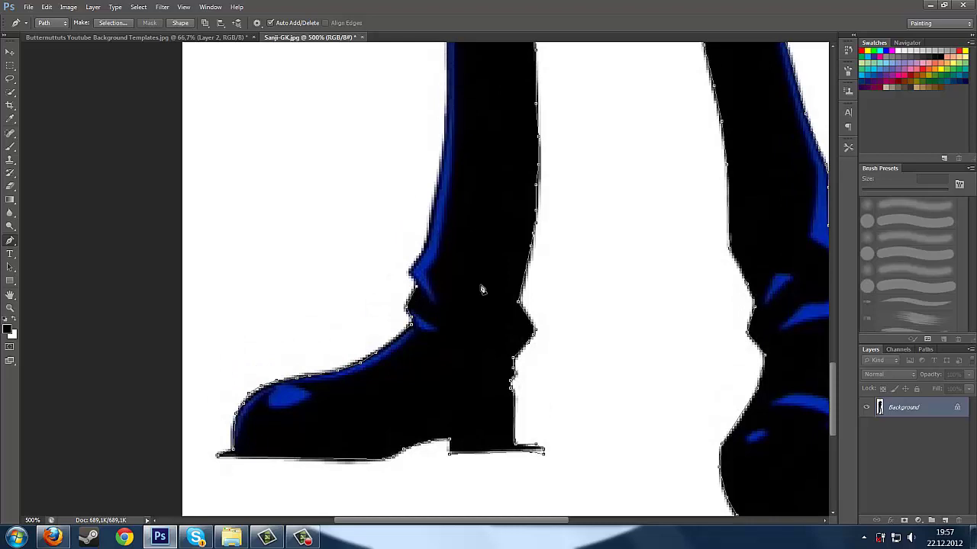
scroll(482, 290, up, 4)
scroll(481, 290, up, 20)
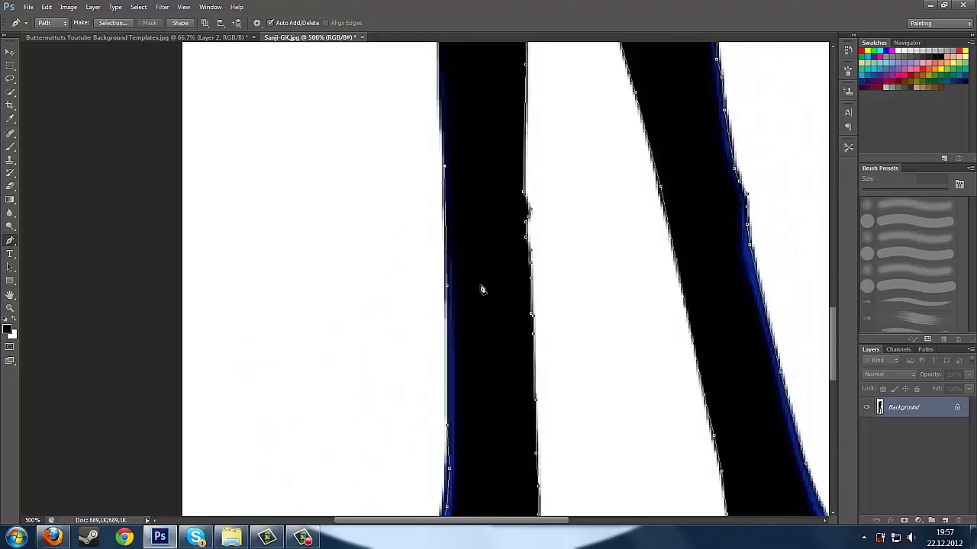
scroll(481, 289, up, 10)
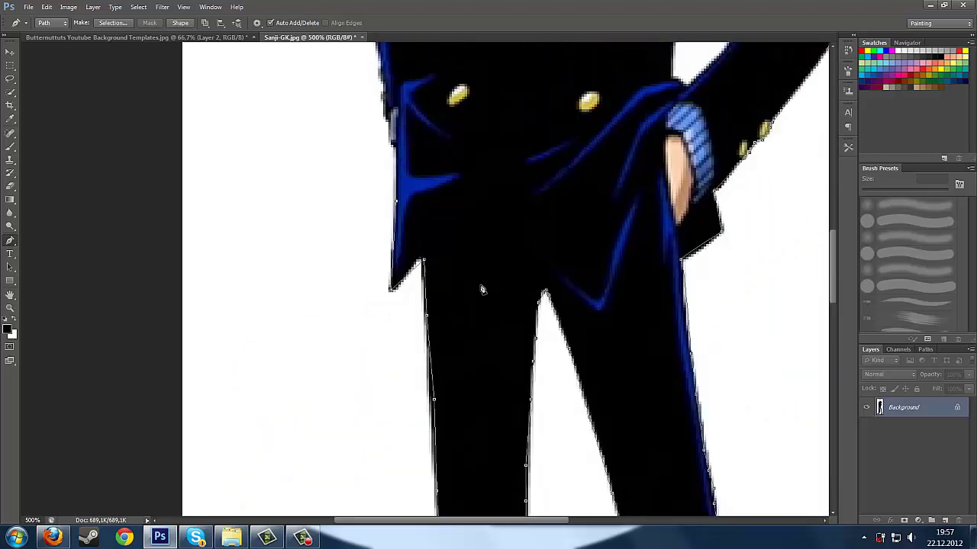
- Complete the path up the left-hand sleeve and shoulder, around the collar, cigarette and hair fringe
scroll(482, 290, up, 13)
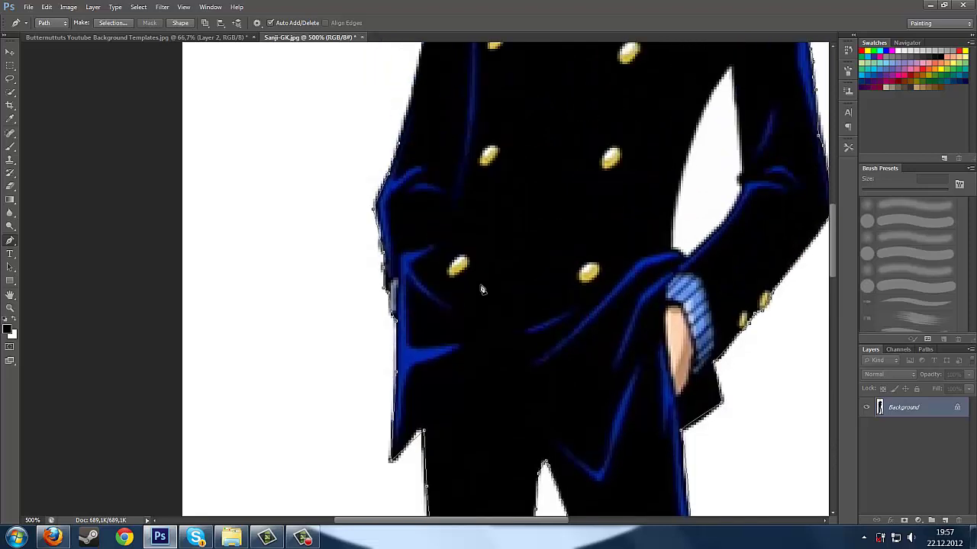
scroll(482, 289, up, 3)
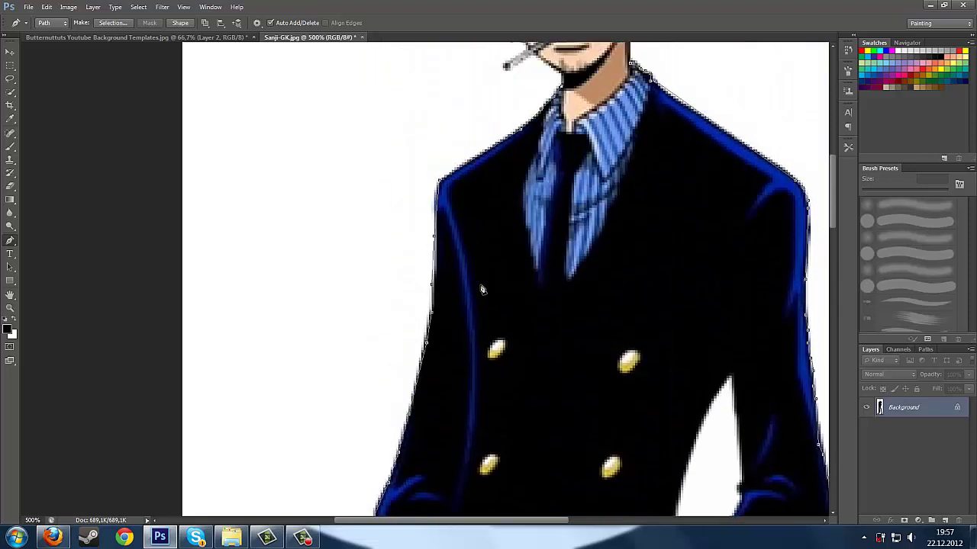
scroll(482, 289, up, 3)
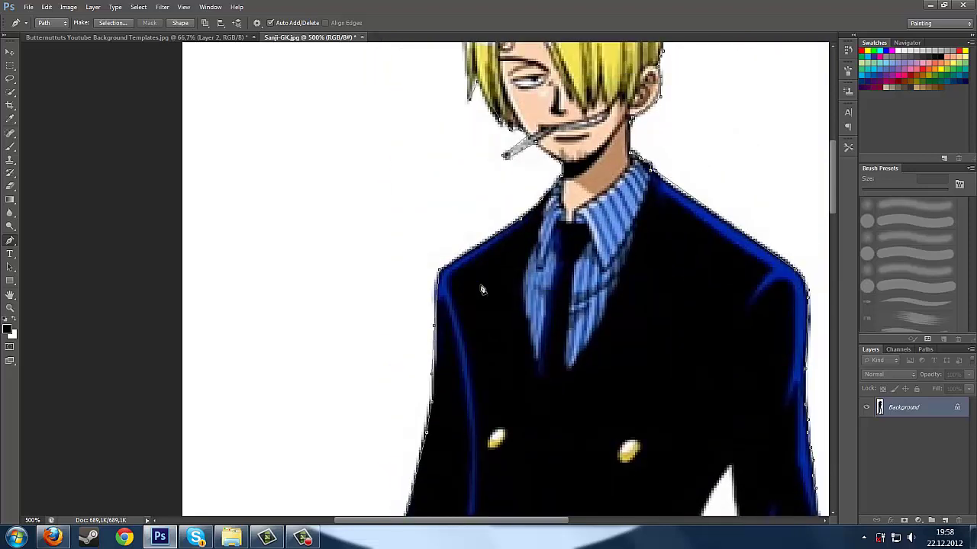
scroll(481, 290, up, 4)
scroll(481, 290, up, 2)
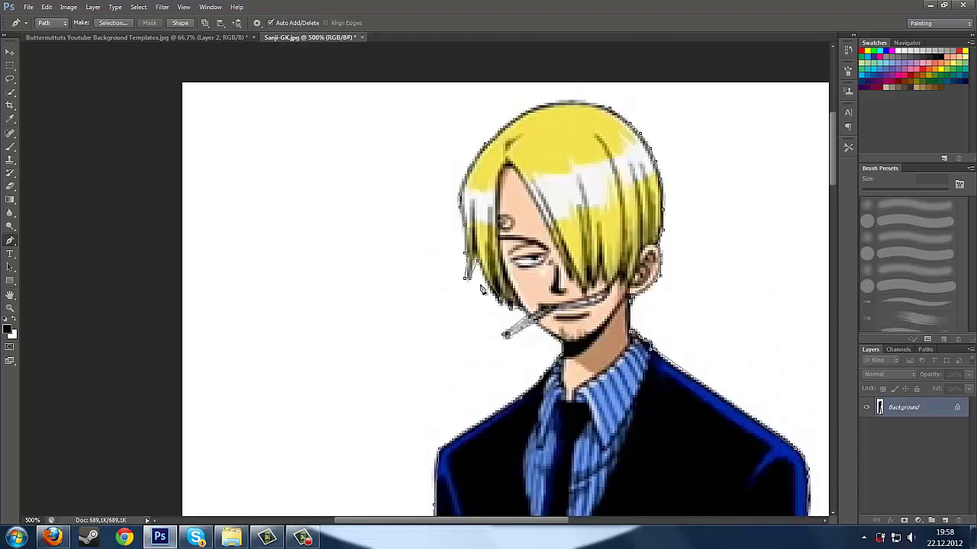
- Cut Sanji out along the finished path and bring him into the YouTube background template as a new layer
right_click(573, 207)
key(Escape)
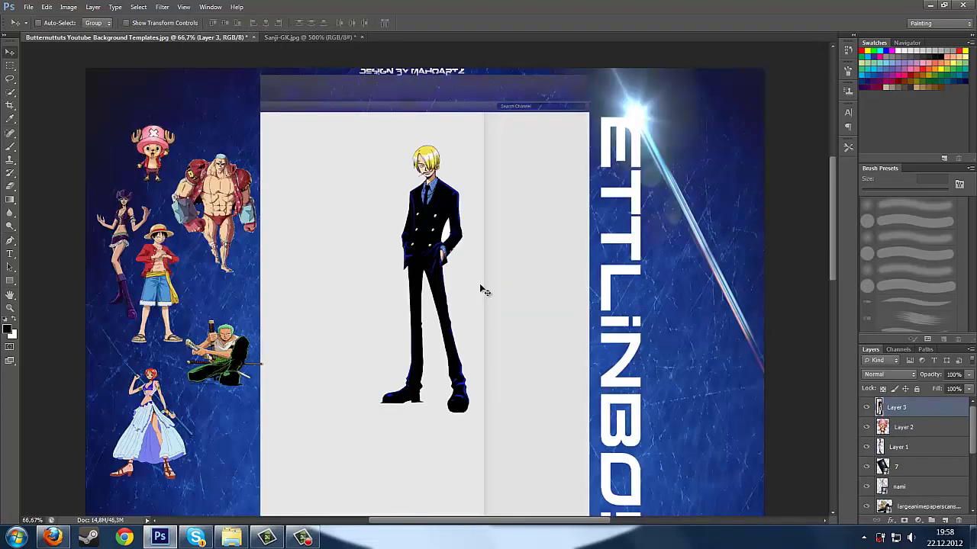
drag(431, 244, 393, 251)
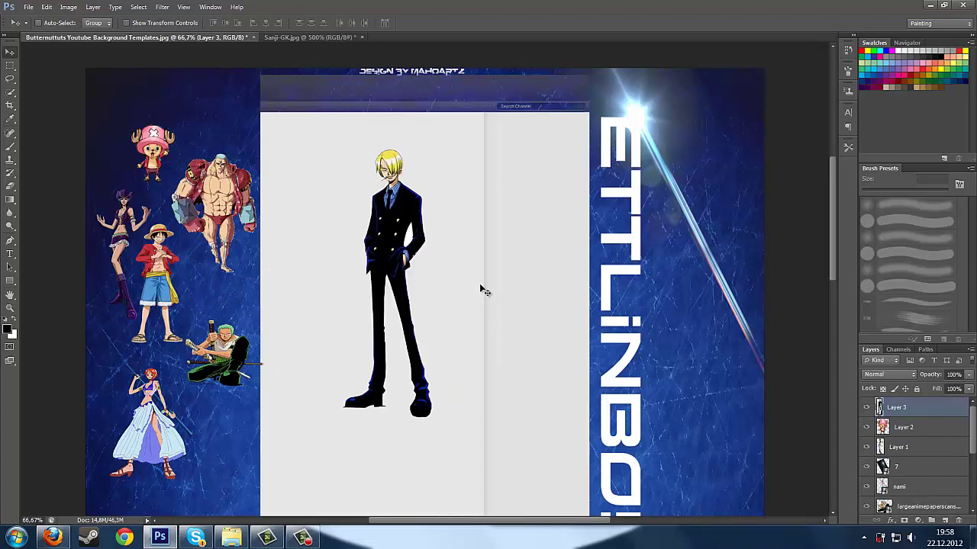
- Scale Sanji to about 44.8% width and 36.6% height and place him above Franky on the left strip
key(ctrl+t)
drag(433, 149, 383, 321)
drag(366, 344, 216, 107)
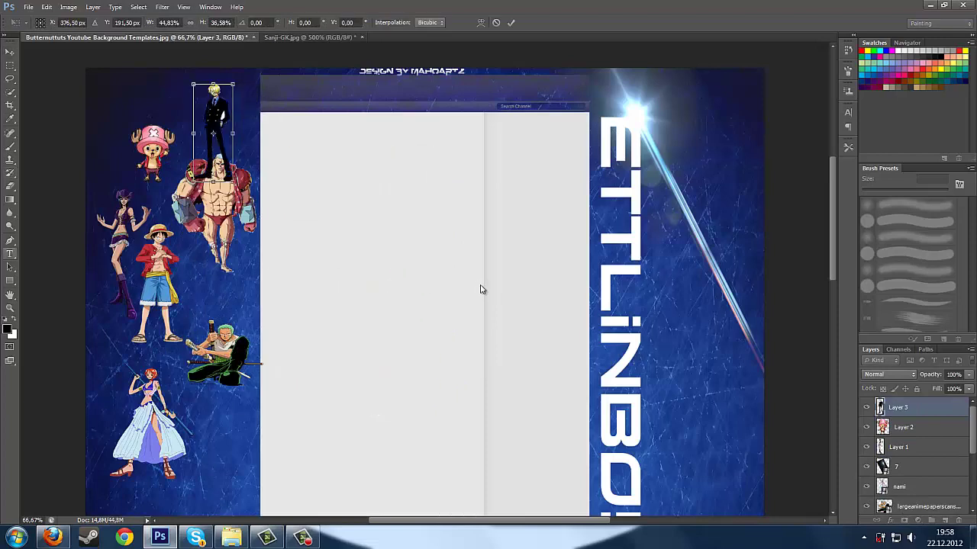
key(p)
key(Return)
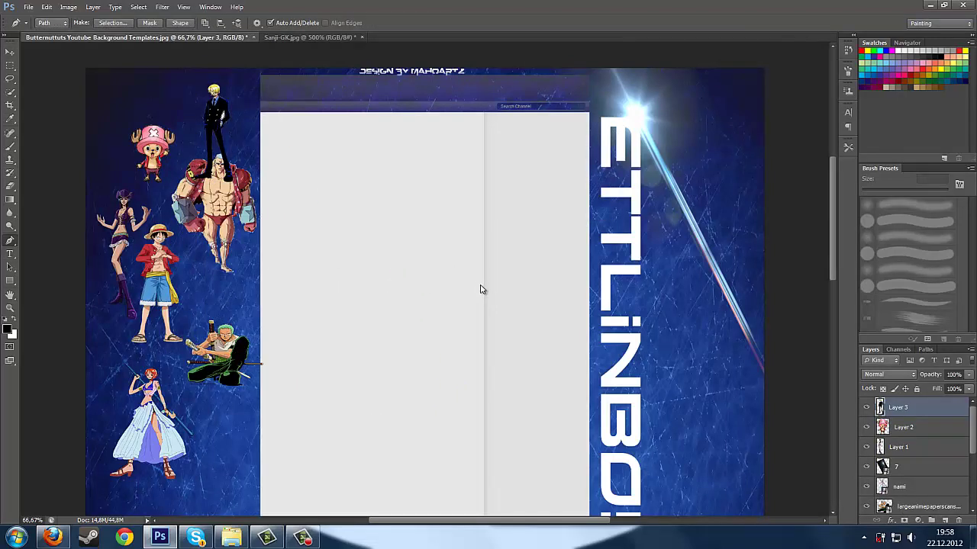
- Move Sanji down the left strip to stand beside Nami, below Zoro
key(v)
drag(217, 126, 228, 439)
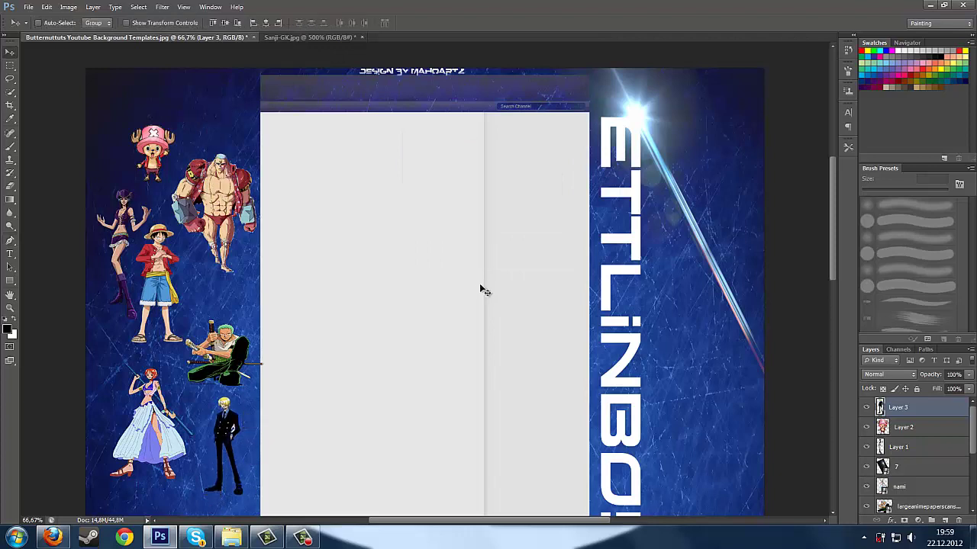
key(p)
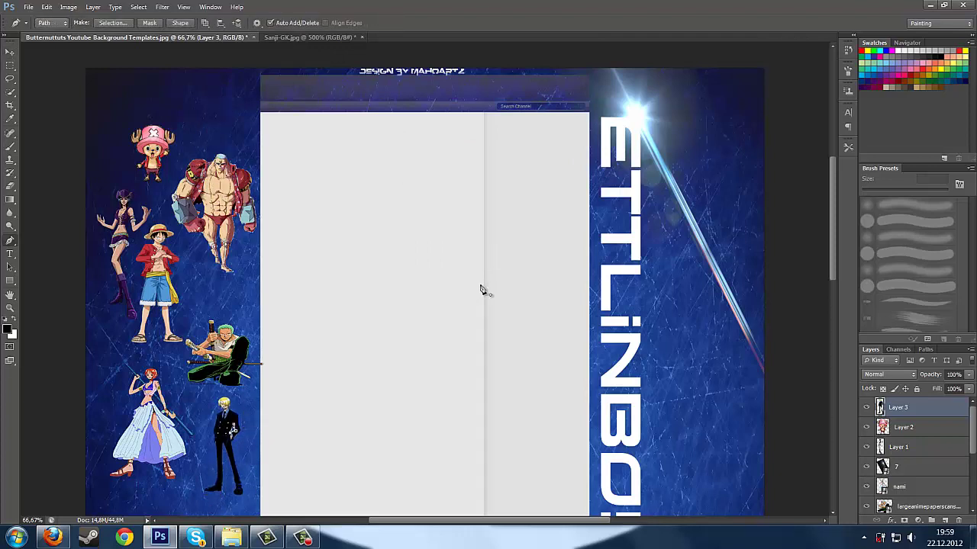
right_click(232, 428)
key(Return)
key(v)
drag(226, 426, 226, 427)
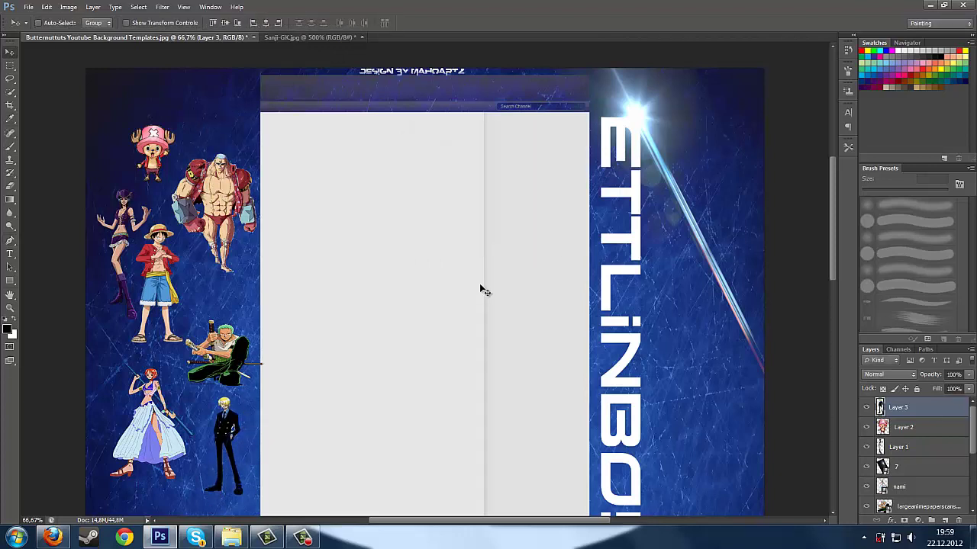
- Try placing the img-thing image of Brook in the template, enlarged to about 247% by 260%, over the upper left strip
click(232, 537)
drag(855, 101, 263, 387)
drag(259, 382, 356, 292)
drag(398, 258, 510, 135)
drag(416, 235, 190, 173)
- Try darkening blend modes on the img-thing layer, including Multiply, Color Burn, Darker Color and Linear Burn
click(889, 375)
click(874, 46)
click(889, 374)
click(877, 109)
click(889, 374)
click(875, 88)
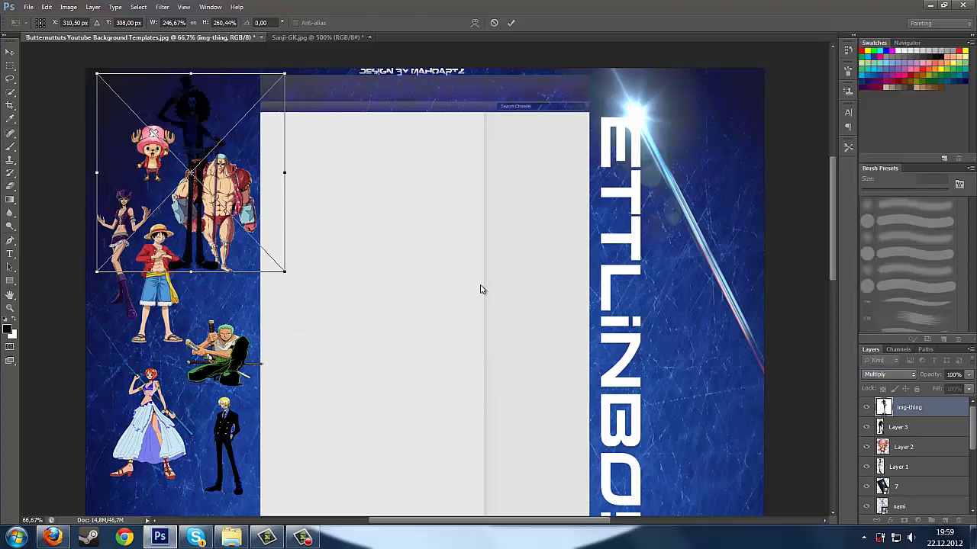
click(889, 375)
click(875, 99)
click(889, 375)
click(877, 119)
click(889, 375)
click(876, 109)
- Try the Lighten, Screen, Color Dodge and Linear Dodge (Add) blend modes on the img-thing layer
click(889, 375)
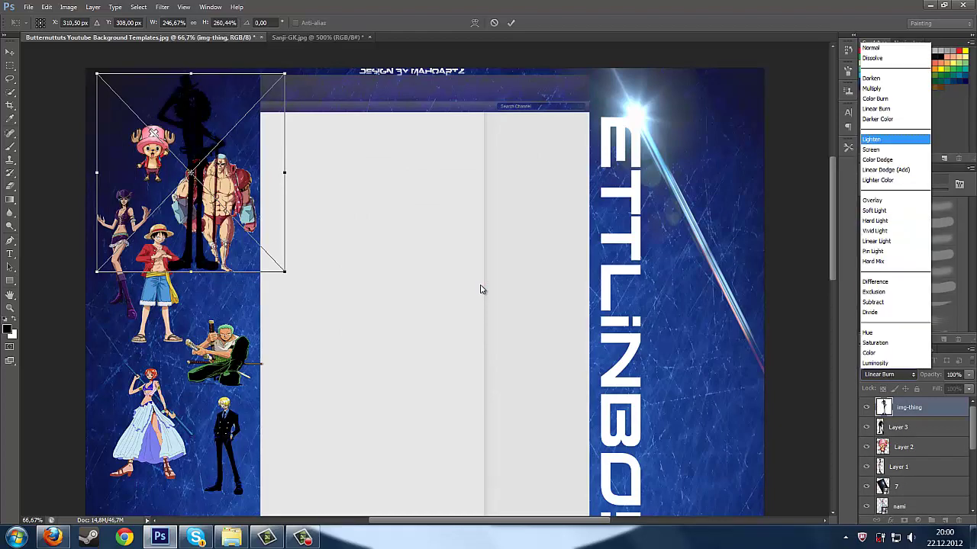
click(872, 139)
click(889, 375)
click(870, 150)
click(889, 374)
click(877, 160)
click(889, 375)
click(886, 170)
click(889, 375)
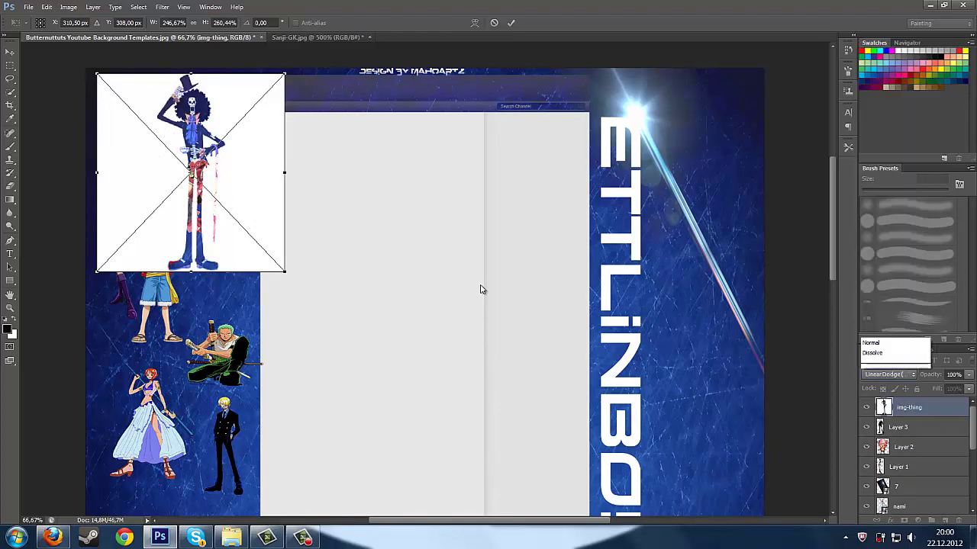
key(Down)
key(Down)
key(Down)
key(Down)
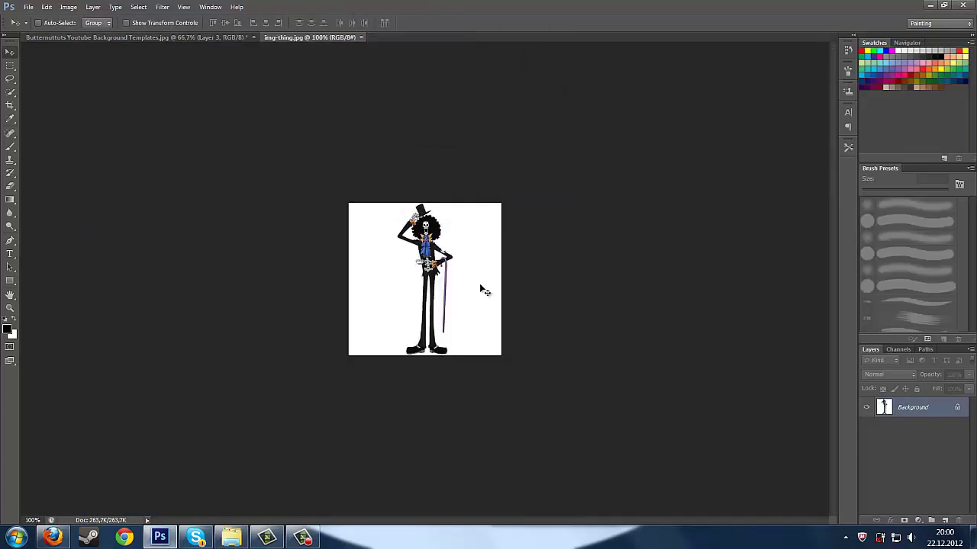
- Start a Pen tool path around Brook in the img-thing image, tracing his hat, afro and the sleeve above the cane
click(480, 287)
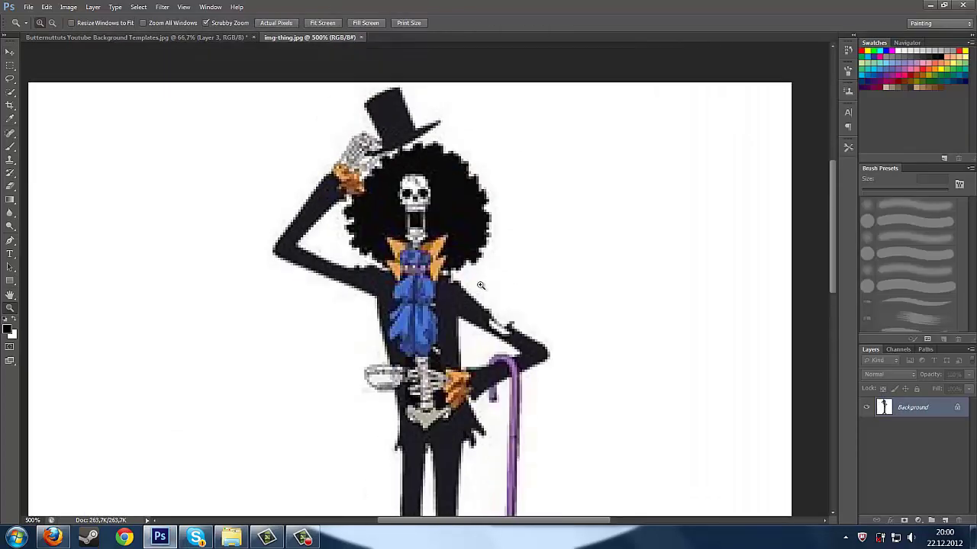
click(480, 287)
click(481, 288)
click(482, 289)
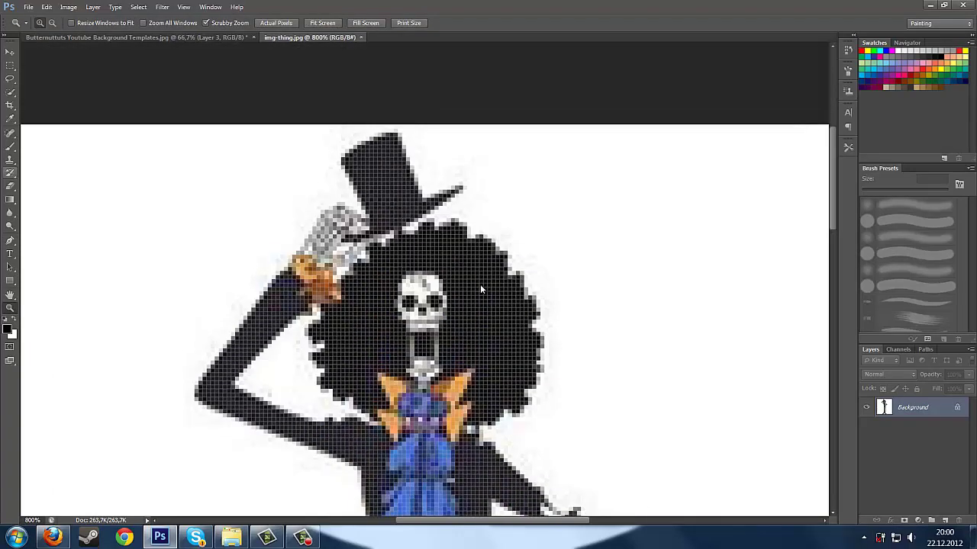
key(p)
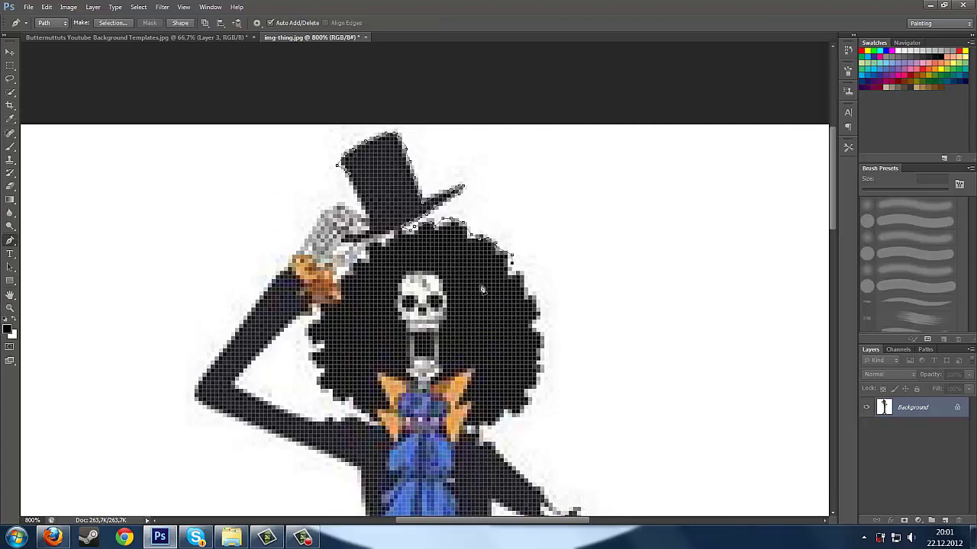
scroll(483, 289, down, 1)
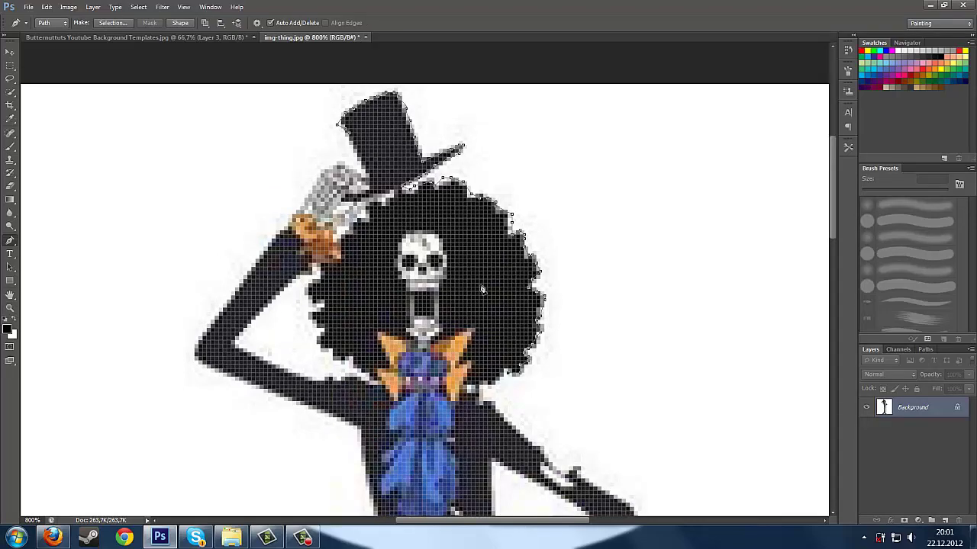
scroll(482, 289, down, 2)
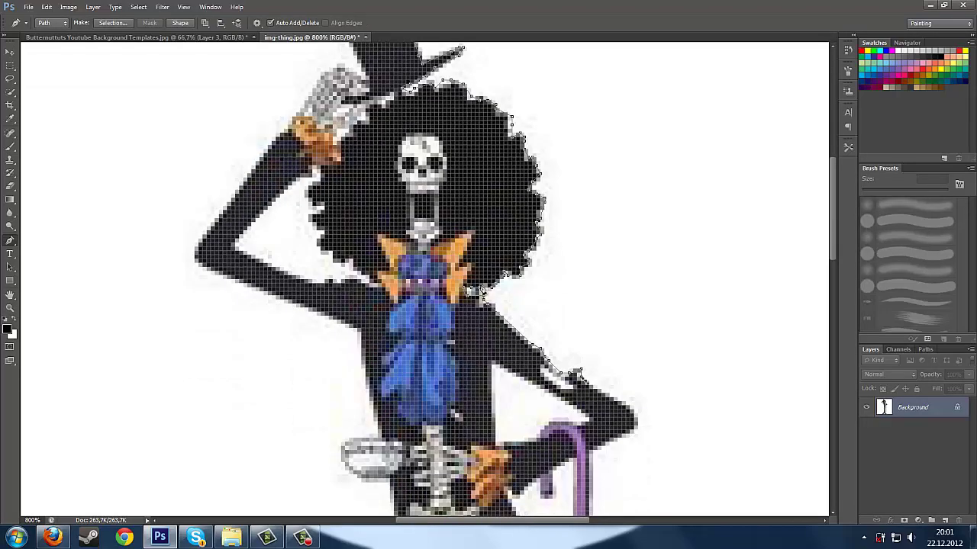
- Continue Brook's outline around the bent elbow, both sides of the purple cane and the ragged coat tail
scroll(482, 290, down, 7)
scroll(482, 290, down, 5)
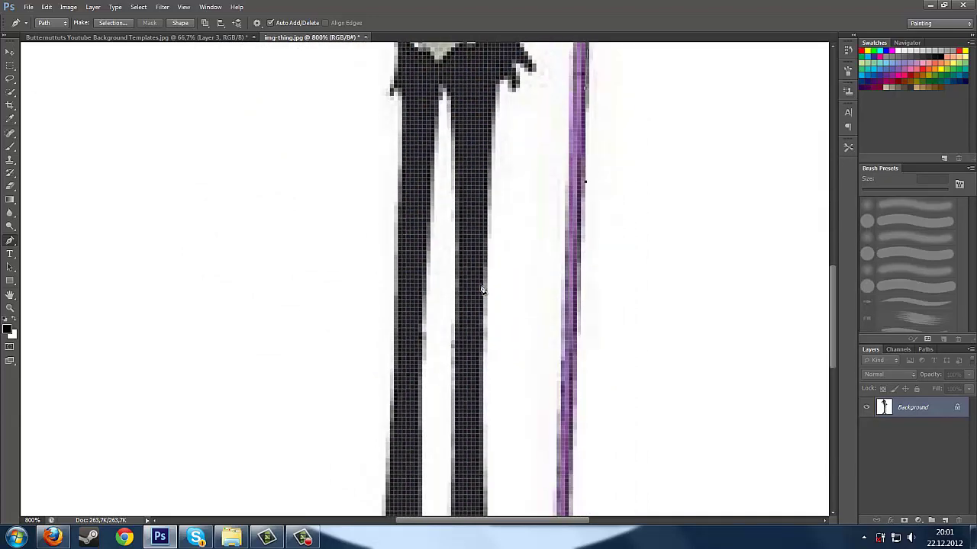
scroll(483, 290, up, 5)
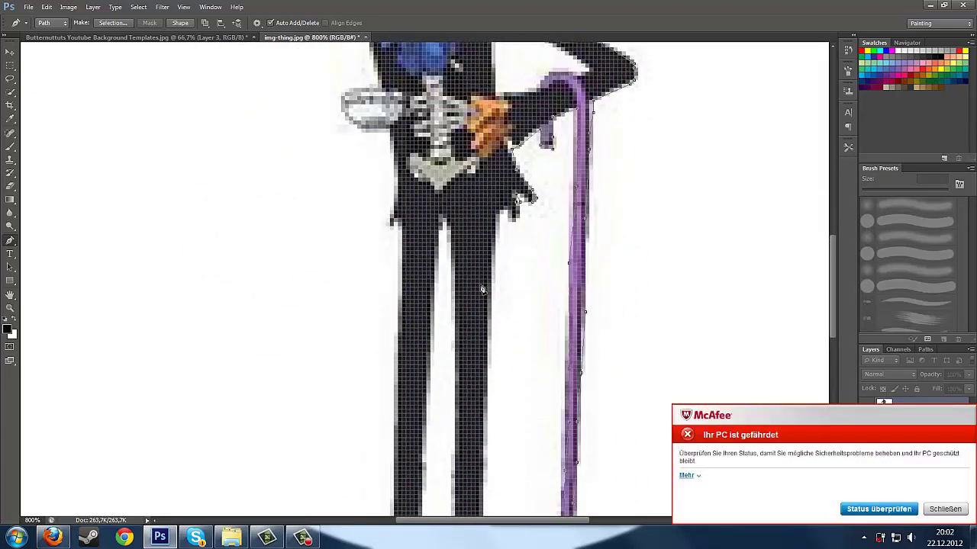
scroll(482, 290, down, 5)
scroll(482, 289, up, 2)
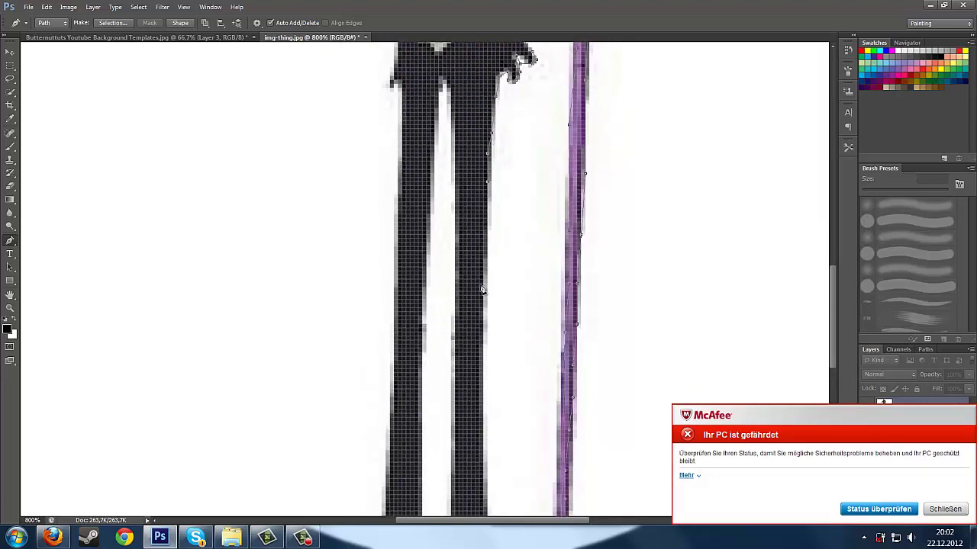
- Trace both of Brook's legs and shoes, including the inner gap between the legs, up to the opposite coat edge
scroll(482, 289, down, 5)
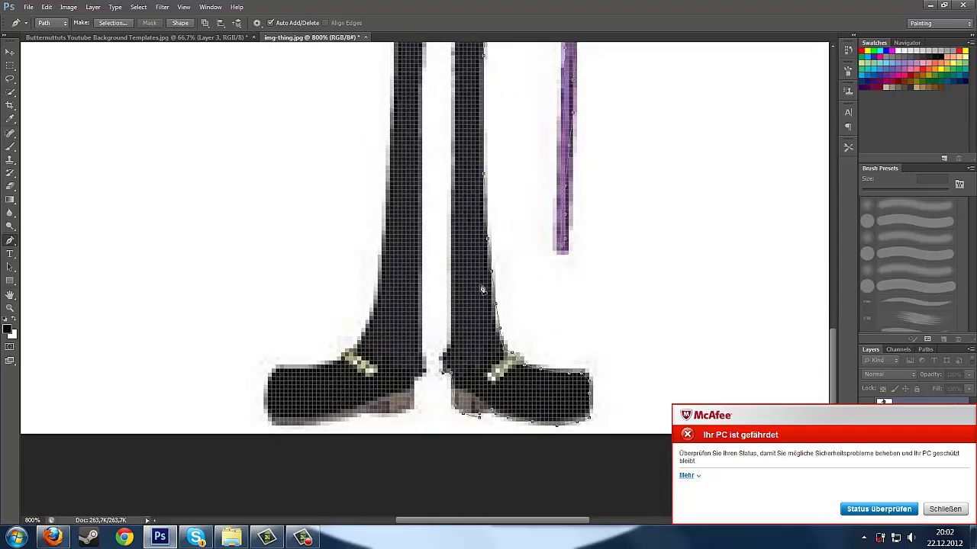
scroll(483, 289, up, 8)
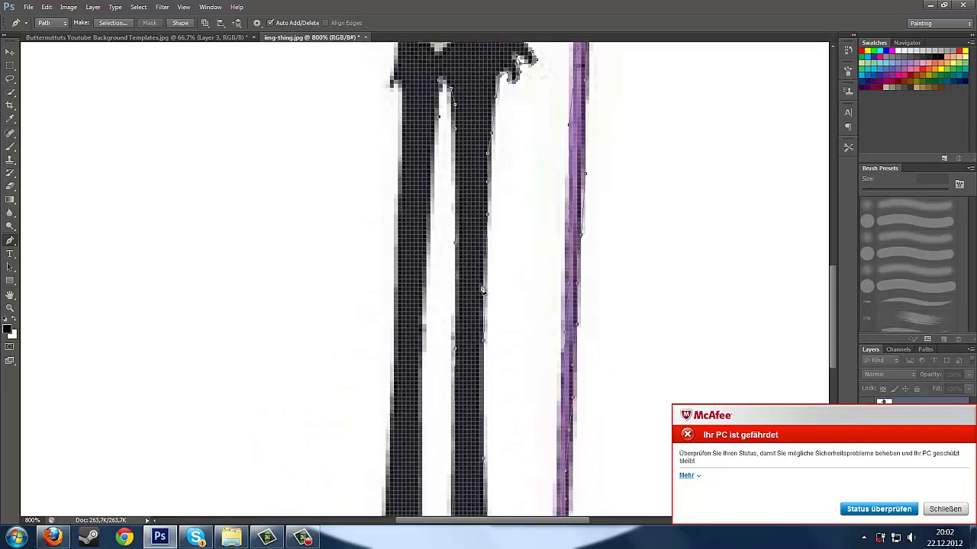
scroll(483, 289, down, 8)
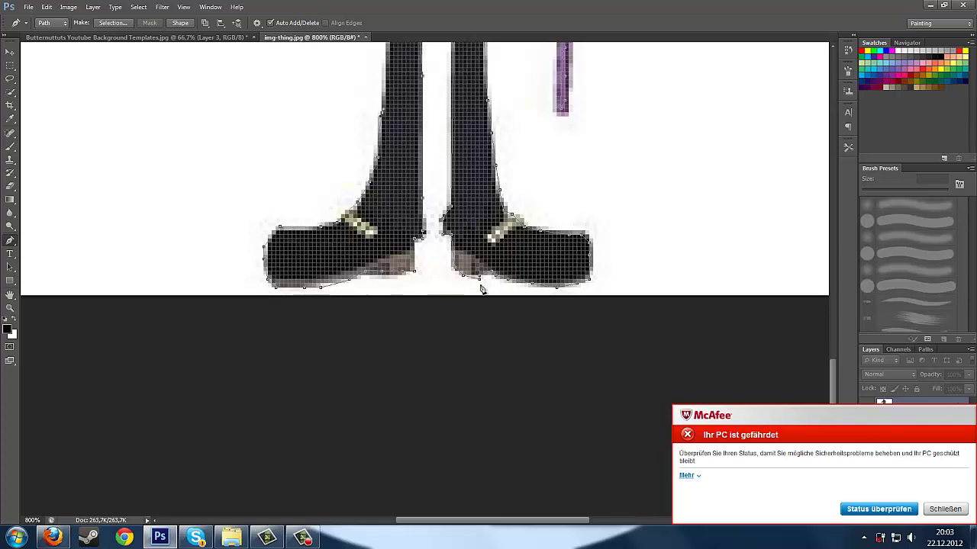
scroll(482, 289, up, 8)
scroll(482, 289, up, 2)
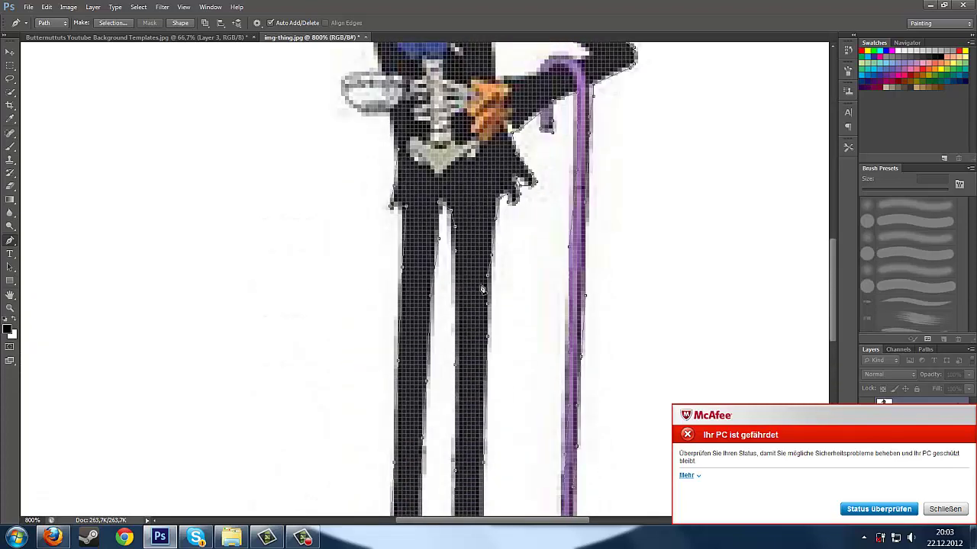
- Extend the path past the skeletal hand at the waist, along the coat side and the underside of the raised arm
scroll(482, 289, up, 5)
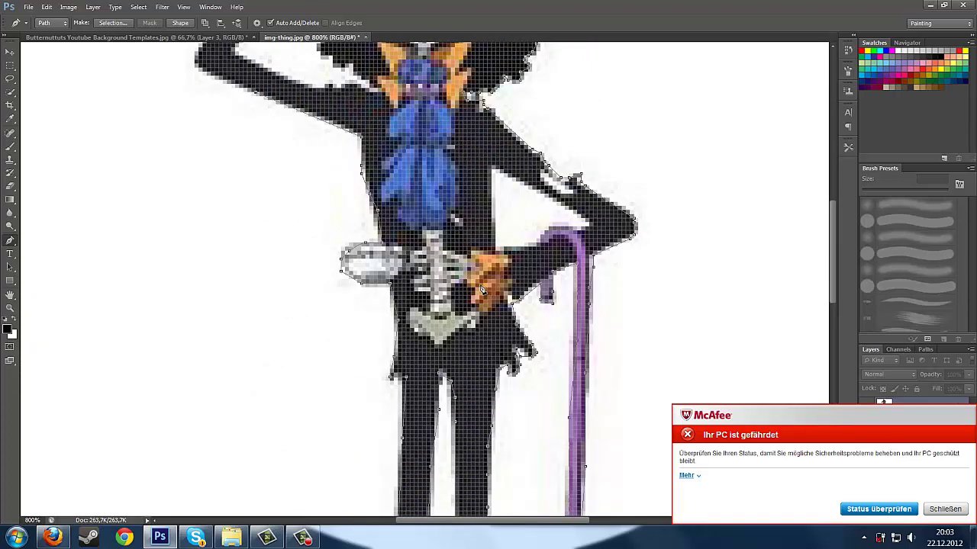
scroll(482, 289, up, 3)
scroll(482, 290, up, 3)
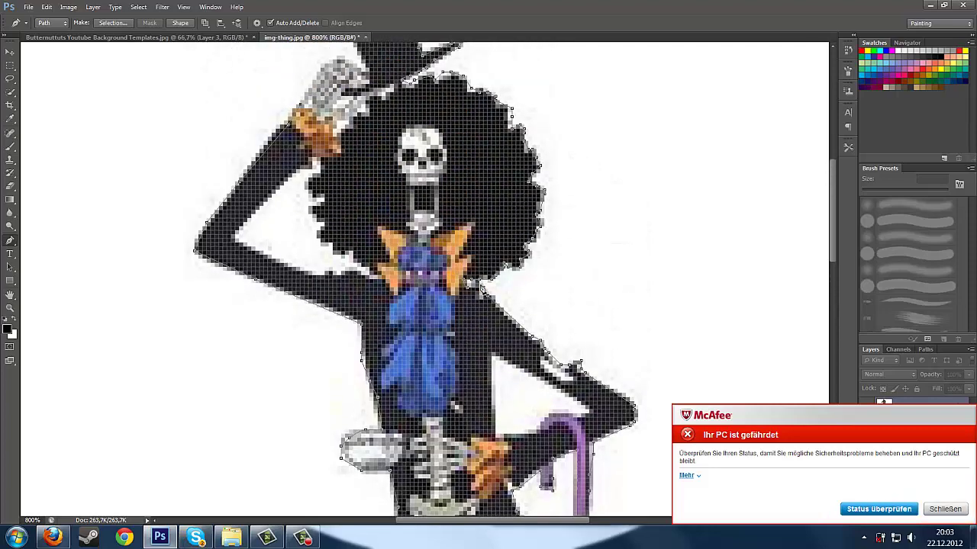
- Close Brook's outline at the raised arm and hat, and paste the selected cut-out into the YouTube background template
scroll(481, 289, up, 4)
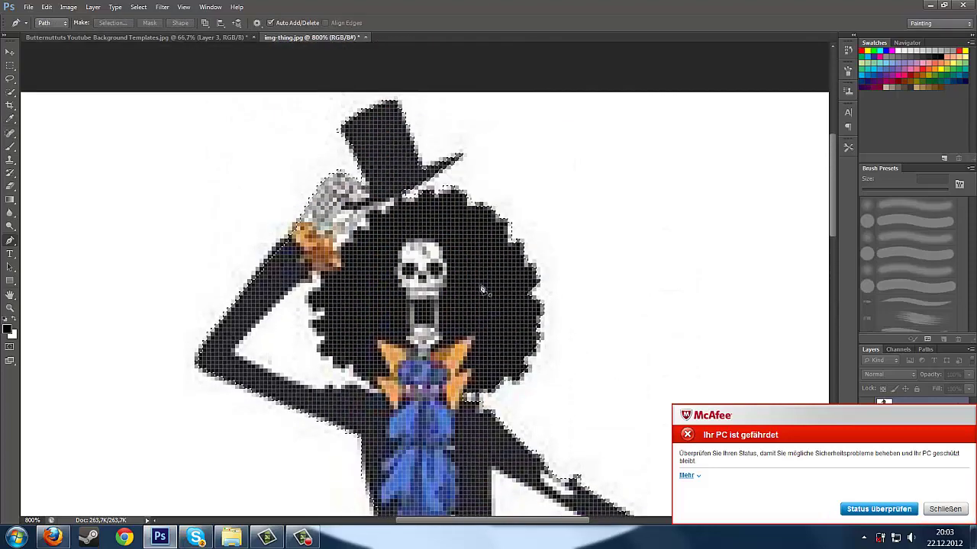
key(ctrl+Tab)
key(ctrl+v)
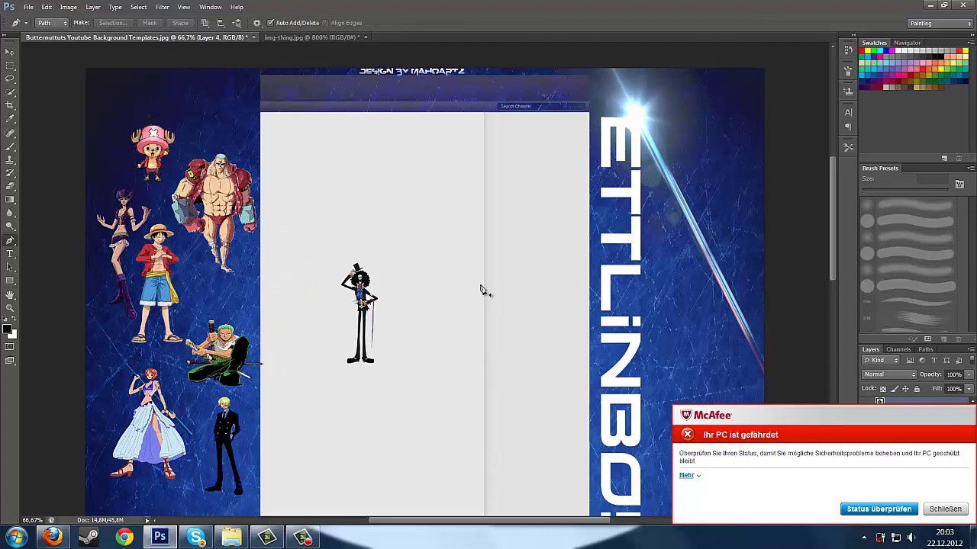
- Delete the white areas enclosed by Brook's two bent arms, using path selections with a feather radius of 0
scroll(481, 289, up, 4)
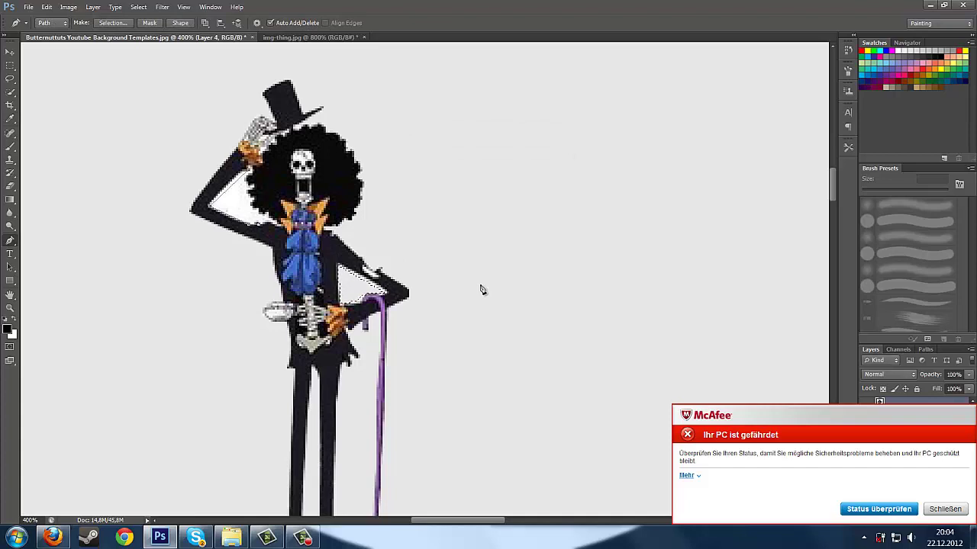
key(Delete)
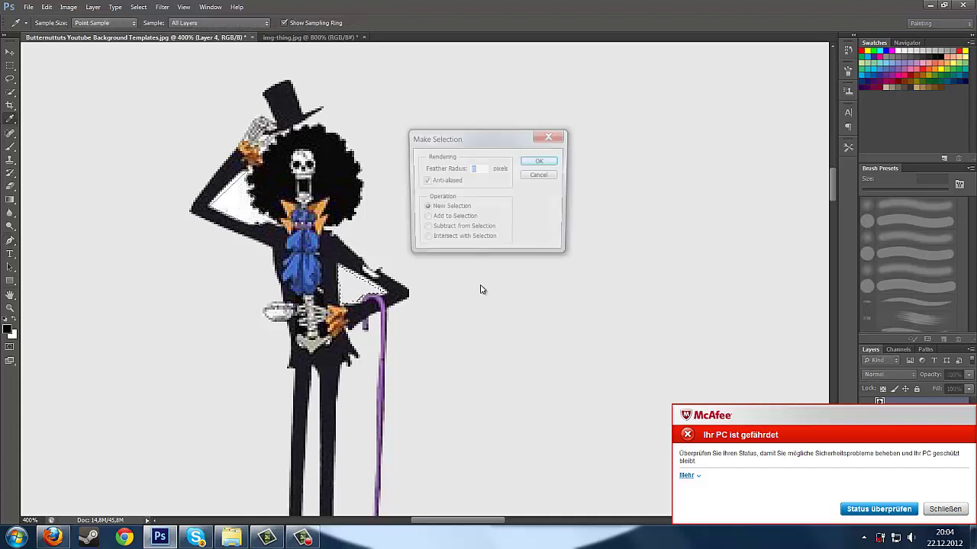
key(Return)
key(Delete)
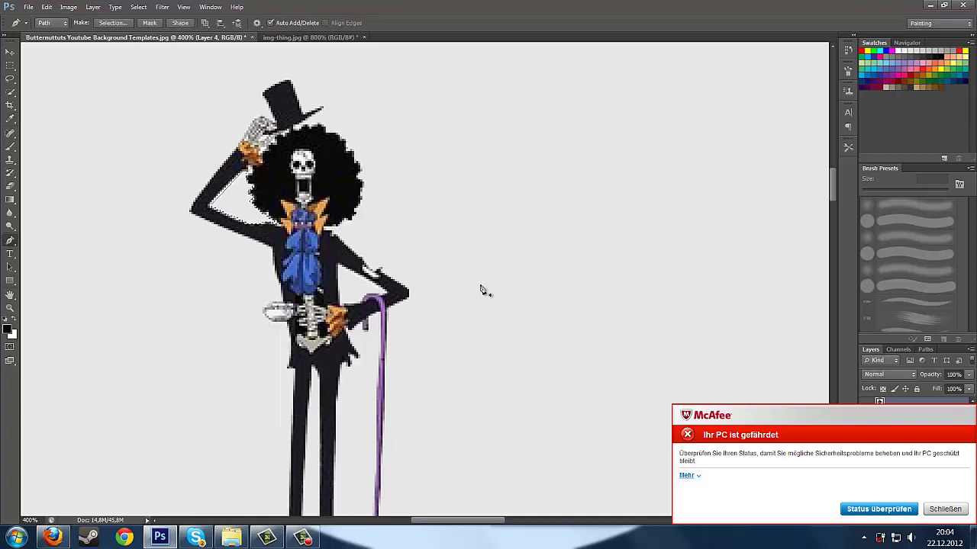
- Clear the leftover white fringe between Brook's raised arm and his afro
key(ctrl+Return)
key(Return)
key(ctrl+Return)
key(Return)
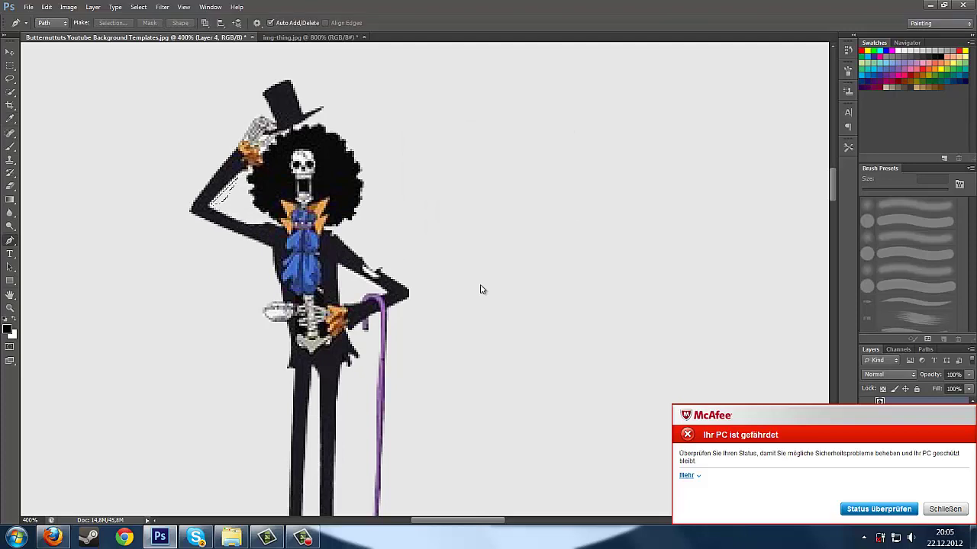
- Move the Brook cut-out onto the left character strip, beside Luffy and above Zoro
key(z)
right_click(408, 196)
click(442, 257)
right_click(429, 174)
click(464, 235)
click(464, 234)
right_click(428, 174)
click(464, 235)
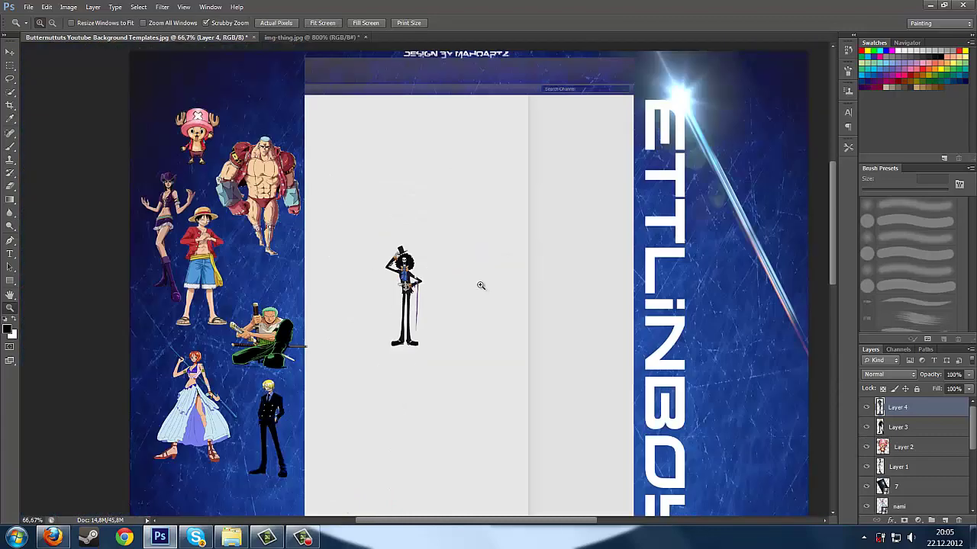
key(v)
mouse_move(408, 290)
mouse_down()
mouse_move(289, 269)
mouse_move(293, 261)
mouse_up()
- Move Franky up beside Chopper and fit Brook into the gap between Franky and Zoro
scroll(908, 465, down, 2)
click(916, 505)
drag(264, 167, 264, 115)
scroll(908, 458, up, 2)
click(908, 408)
drag(294, 262, 282, 248)
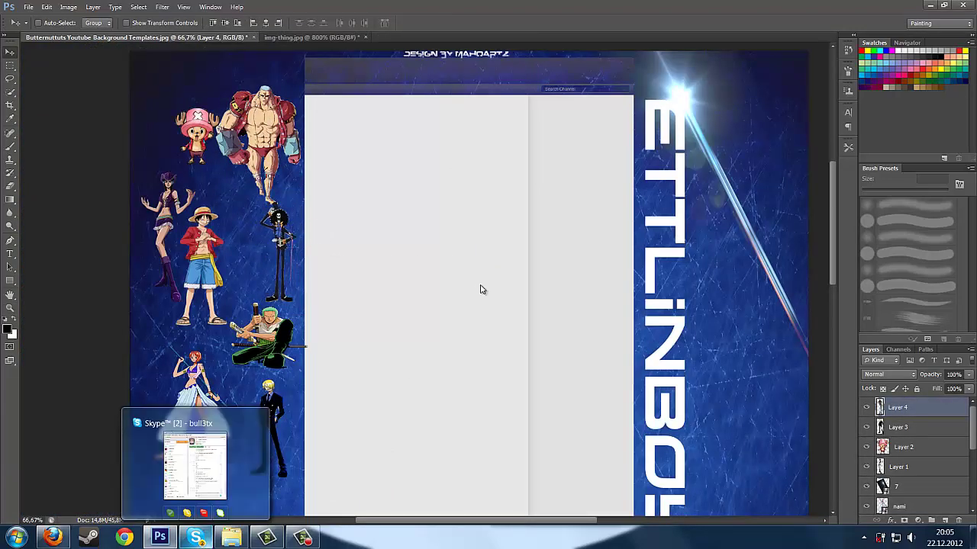
- Check the One Piece picture folder and the YouTube message listing the requested characters for any still missing
click(232, 537)
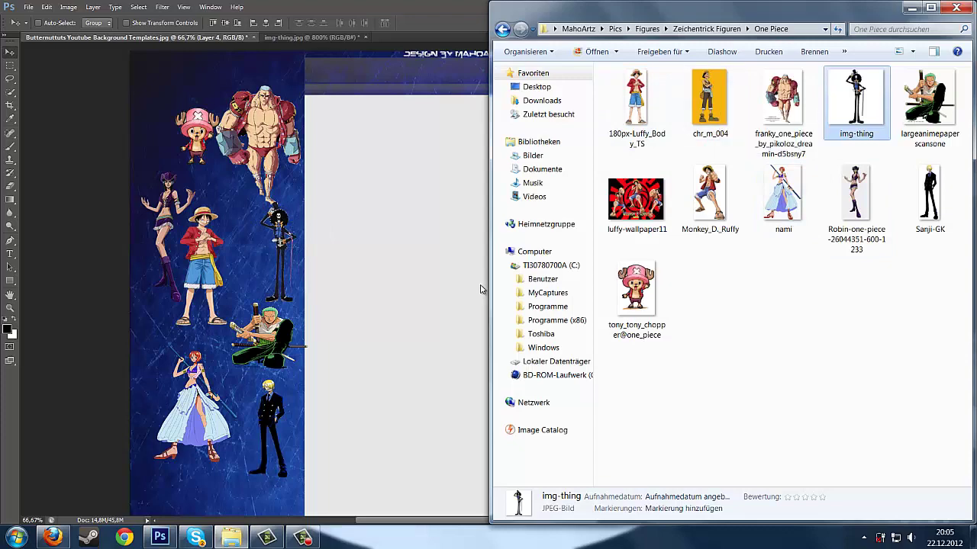
click(53, 537)
key(super+6)
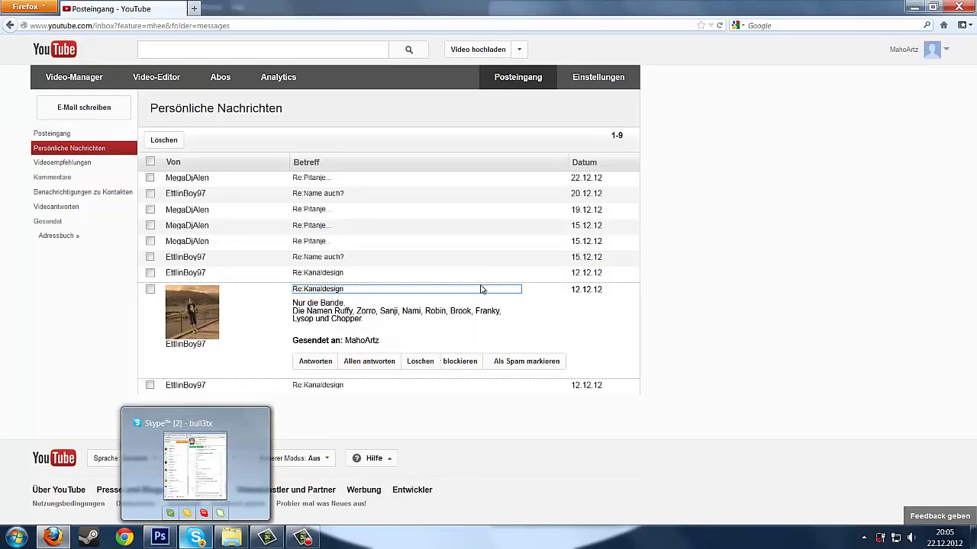
click(159, 537)
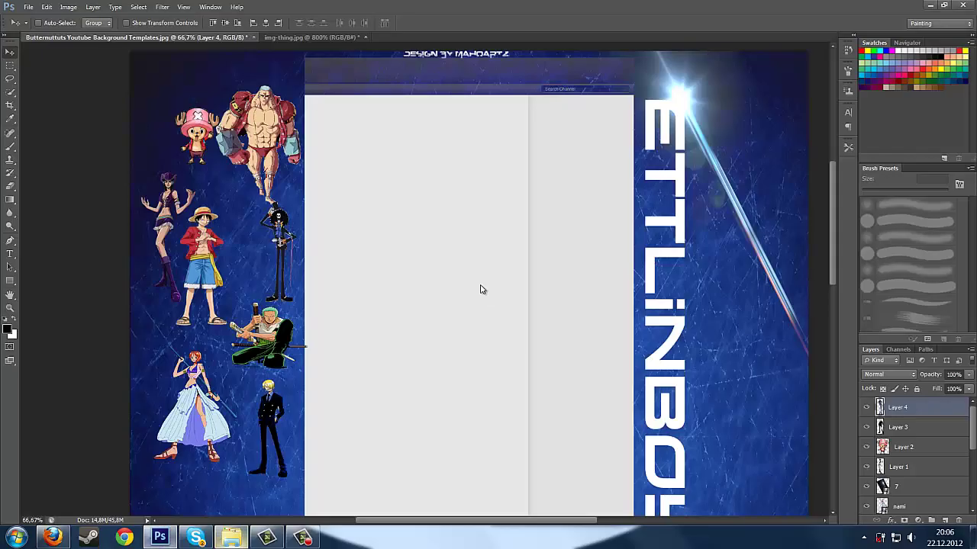
- Open chr_m_004 from the One Piece folder as a separate document and close img-thing without saving
click(230, 537)
mouse_move(710, 99)
mouse_down()
mouse_move(533, 224)
mouse_move(427, 37)
mouse_up()
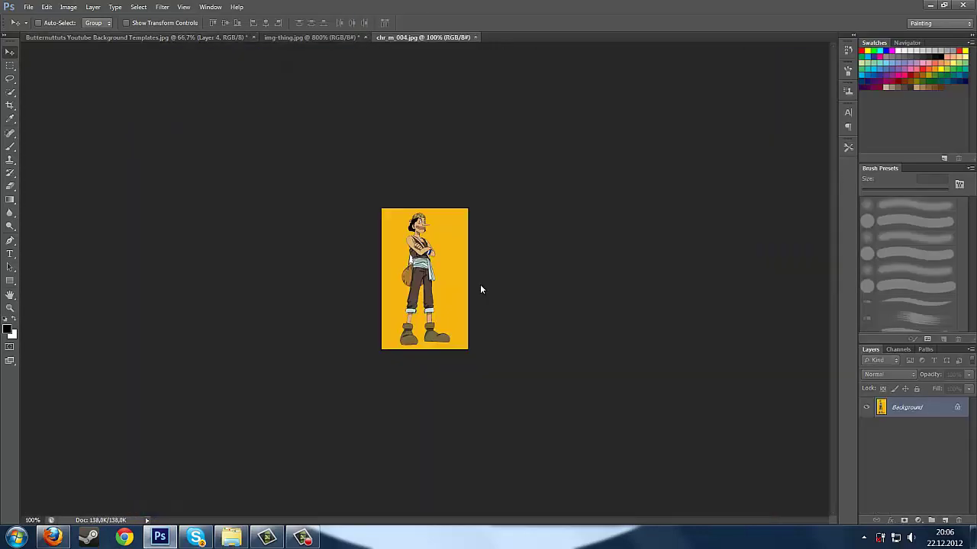
click(231, 538)
click(366, 36)
key(n)
- Start a Pen tool path around Usopp in chr_m_004, tracing the front of his cap, long nose and chin
click(10, 309)
double_click(420, 229)
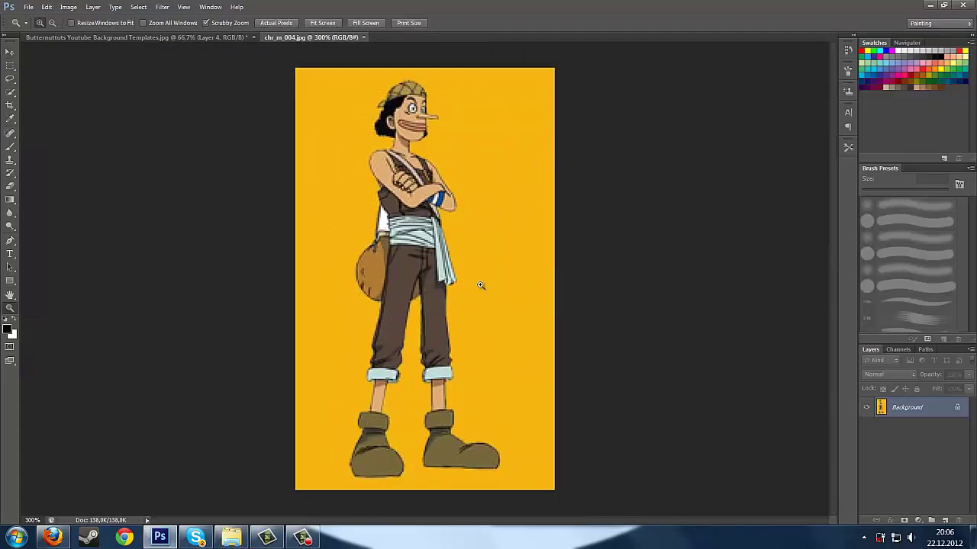
double_click(416, 221)
double_click(416, 222)
click(416, 221)
click(10, 240)
click(412, 152)
drag(424, 157, 432, 164)
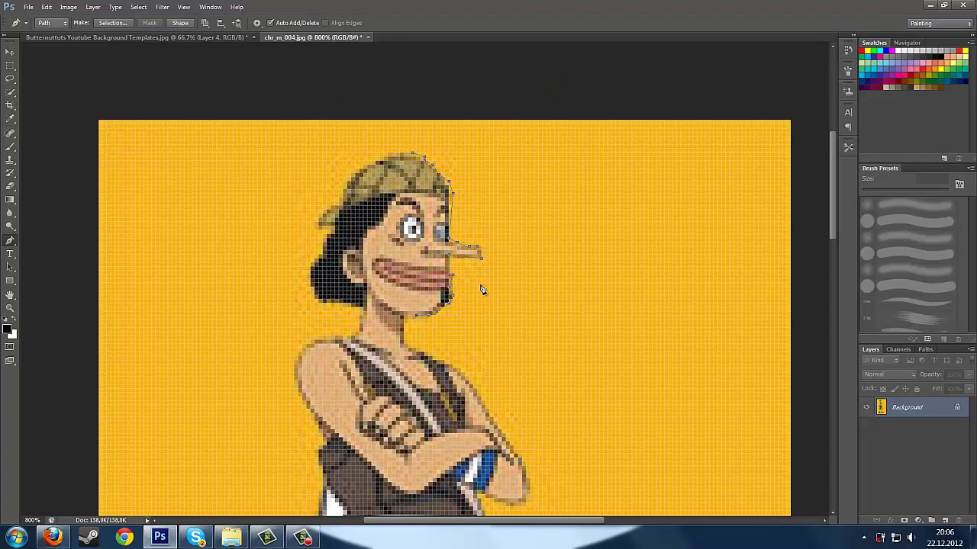
- Continue Usopp's outline down the neck, folded arm, hanging sash and outer trouser leg to the cuff
scroll(481, 290, down, 3)
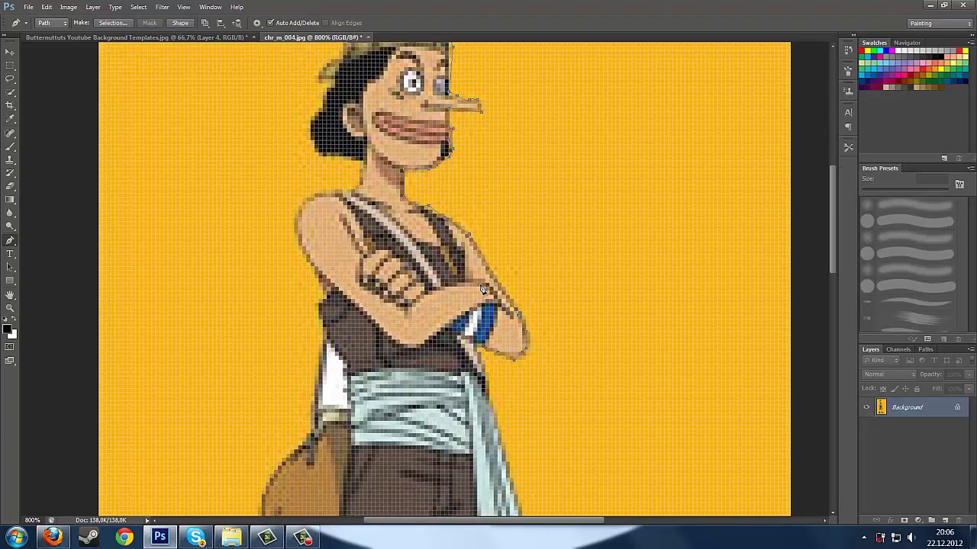
scroll(482, 289, down, 6)
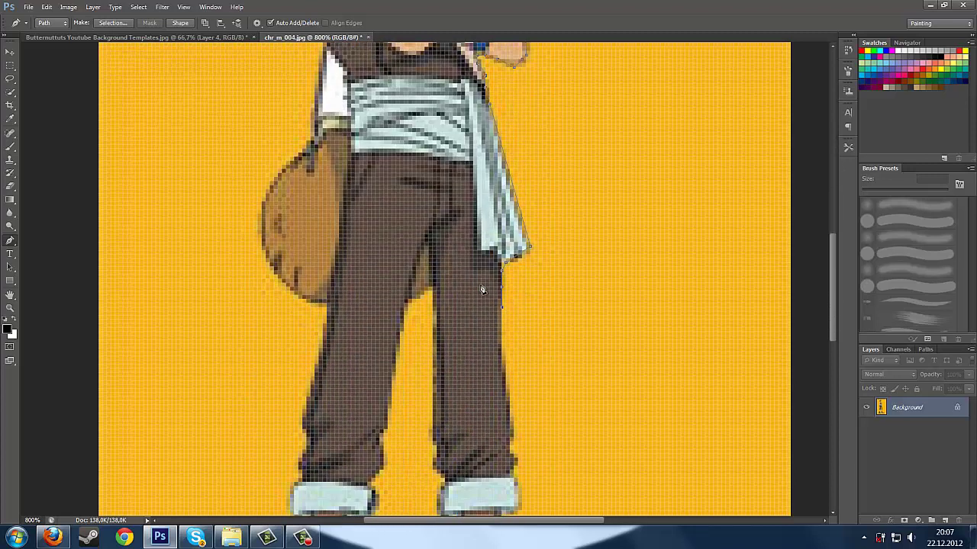
scroll(482, 290, down, 3)
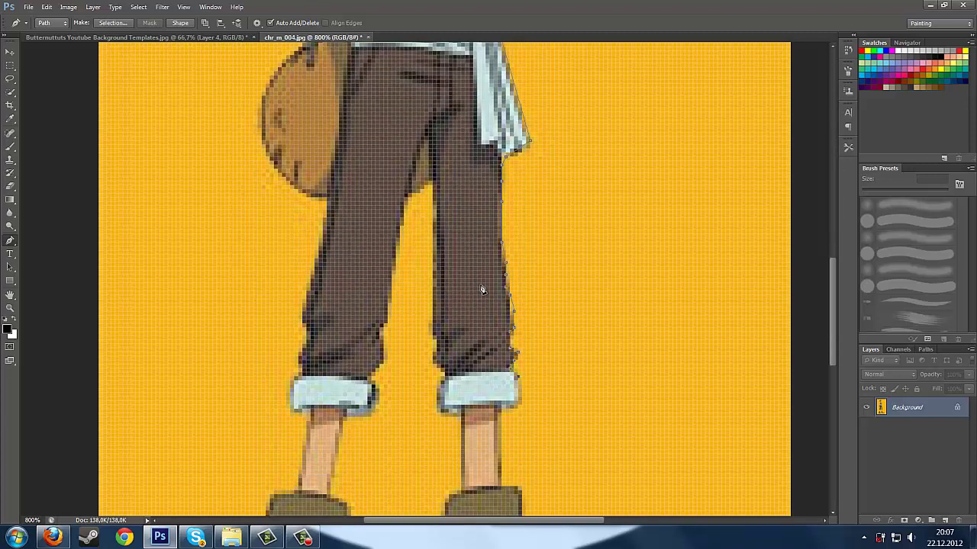
- Continue Usopp's outline around the front boot, up and down between the trouser legs, and around the other boot
scroll(482, 290, down, 4)
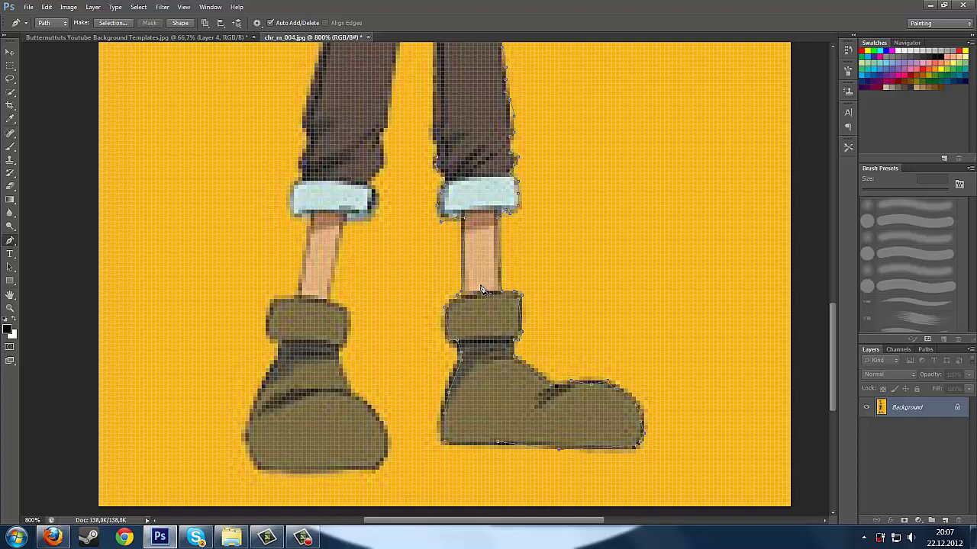
scroll(482, 290, up, 4)
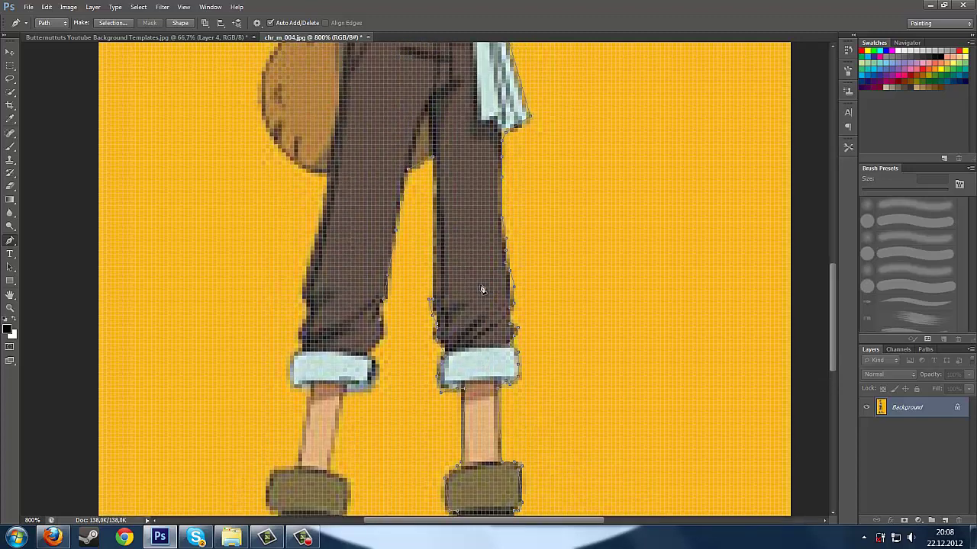
scroll(483, 290, down, 2)
scroll(482, 290, down, 4)
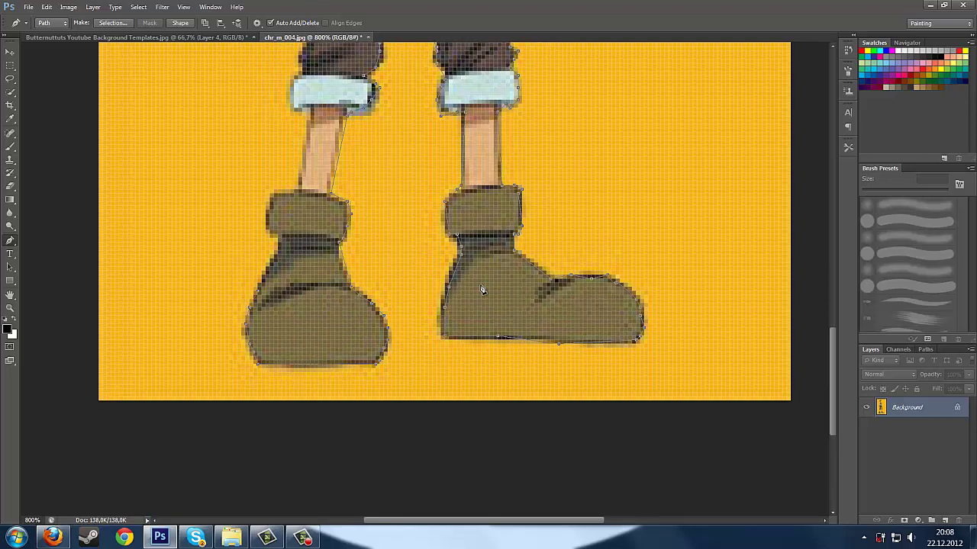
- Finish Usopp's path up the outer trouser leg, shoulder bag, arm and hair to the cap, and convert it into a selection
scroll(482, 290, up, 5)
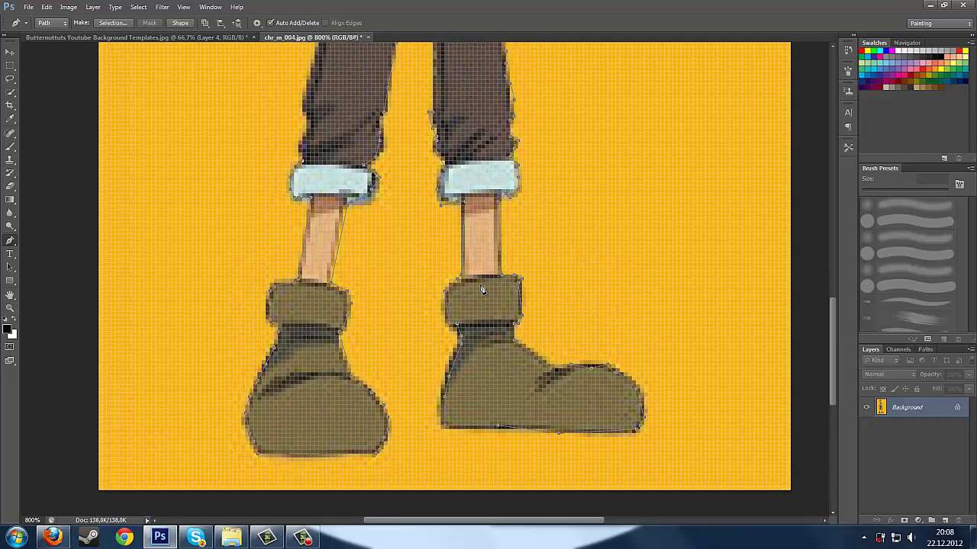
scroll(482, 290, up, 3)
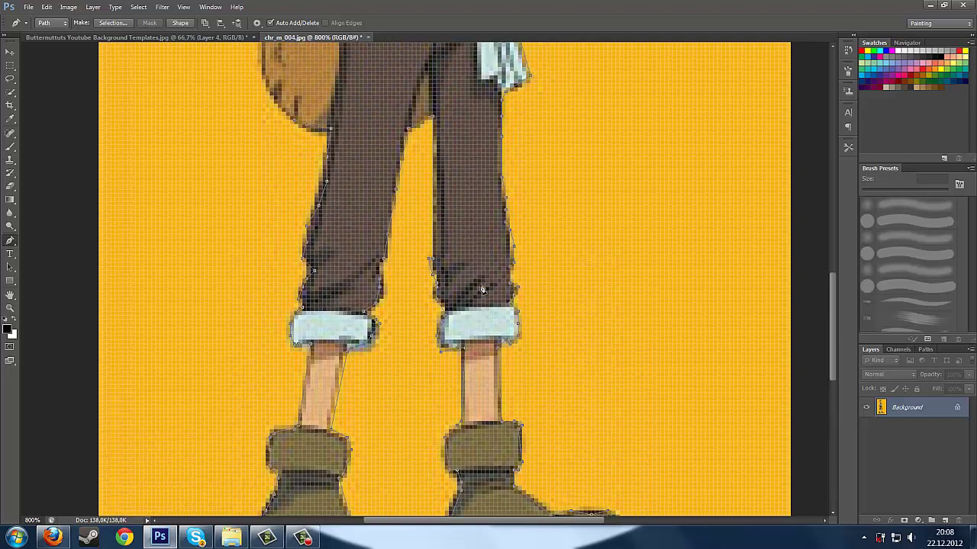
scroll(482, 290, up, 6)
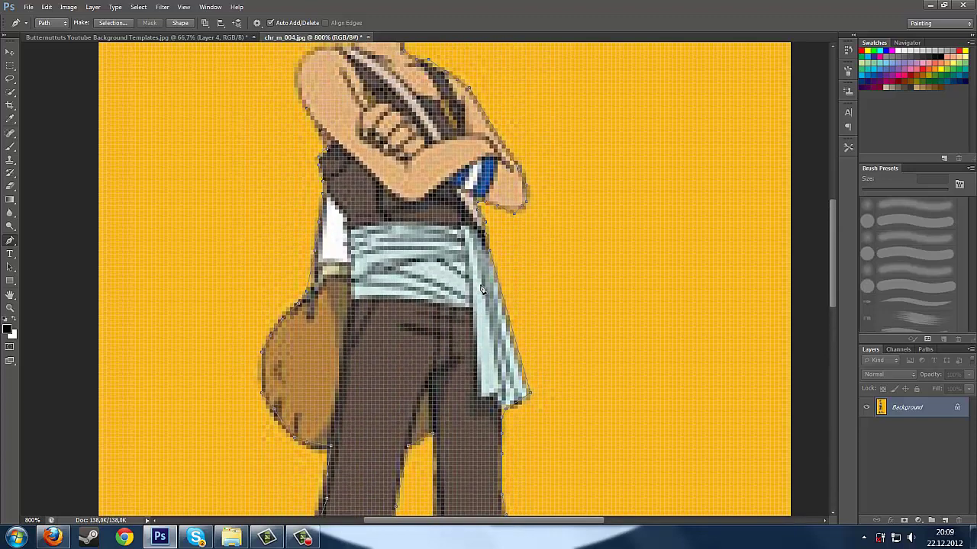
scroll(482, 290, up, 2)
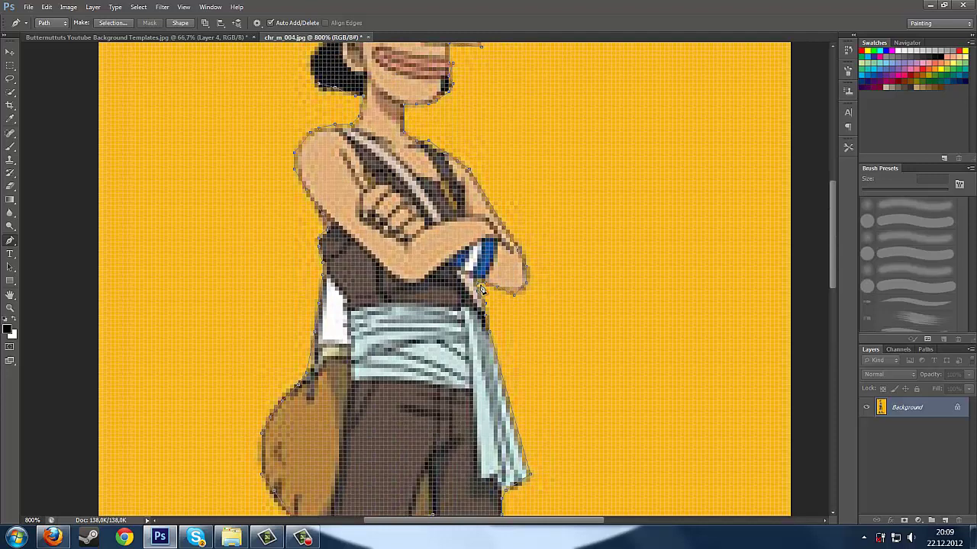
scroll(482, 290, up, 2)
scroll(482, 290, up, 2)
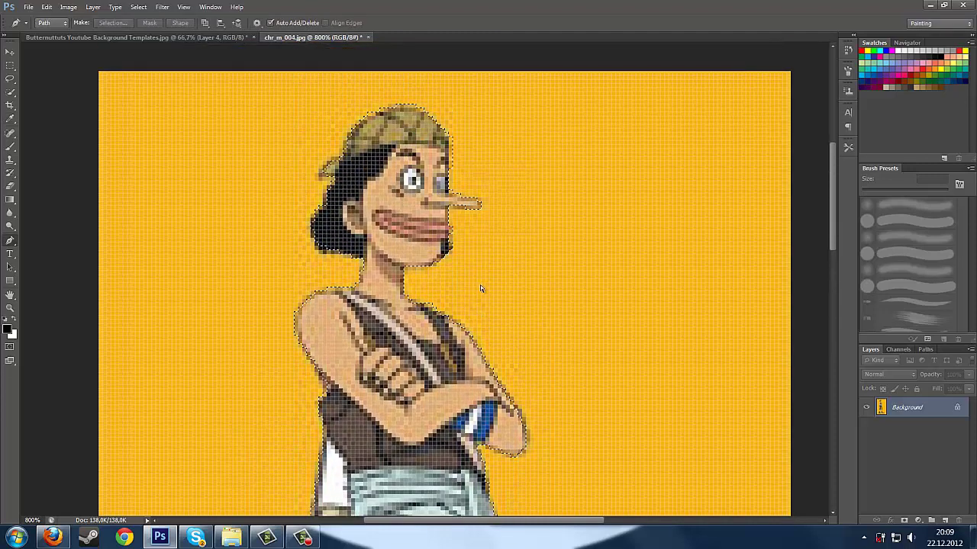
- Paste the Usopp cut-out into the YouTube background document and place it between Luffy and Brook
key(ctrl+Tab)
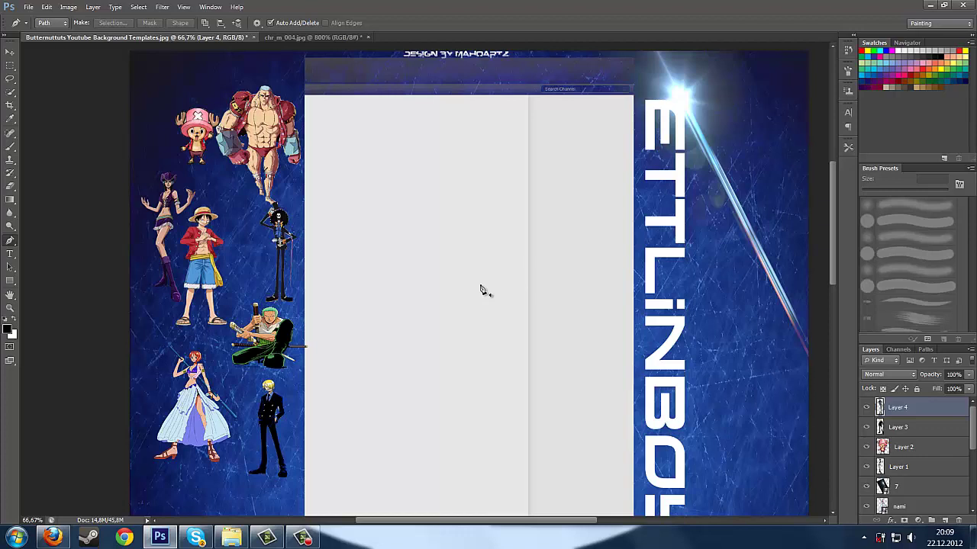
key(ctrl+v)
key(v)
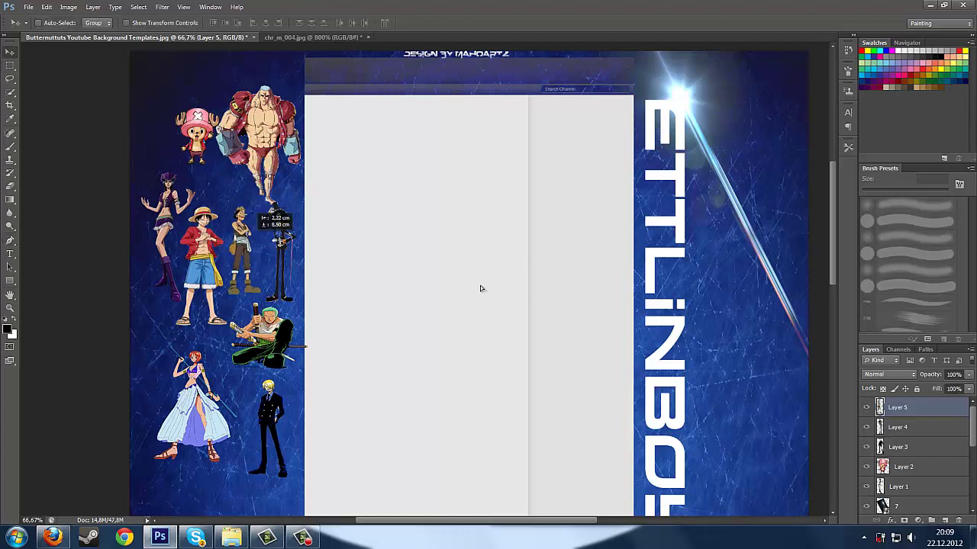
key(shift+Left)
key(shift+Left)
key(shift+Left)
key(shift+Left)
key(shift+Left)
key(shift+Left)
- Move the Robin and Chopper cut-outs up and to the left, closer to the background's outer edge
key(alt+bracketleft)
key(alt+bracketleft)
key(alt+bracketleft)
key(shift+Left)
key(shift+Left)
key(shift+Left)
key(shift+Left)
key(shift+Up)
key(shift+Up)
key(shift+Up)
key(alt+bracketleft)
key(shift+Up)
key(shift+Up)
key(shift+Up)
key(shift+Left)
key(shift+Left)
key(alt+bracketright)
key(alt+bracketright)
key(alt+bracketright)
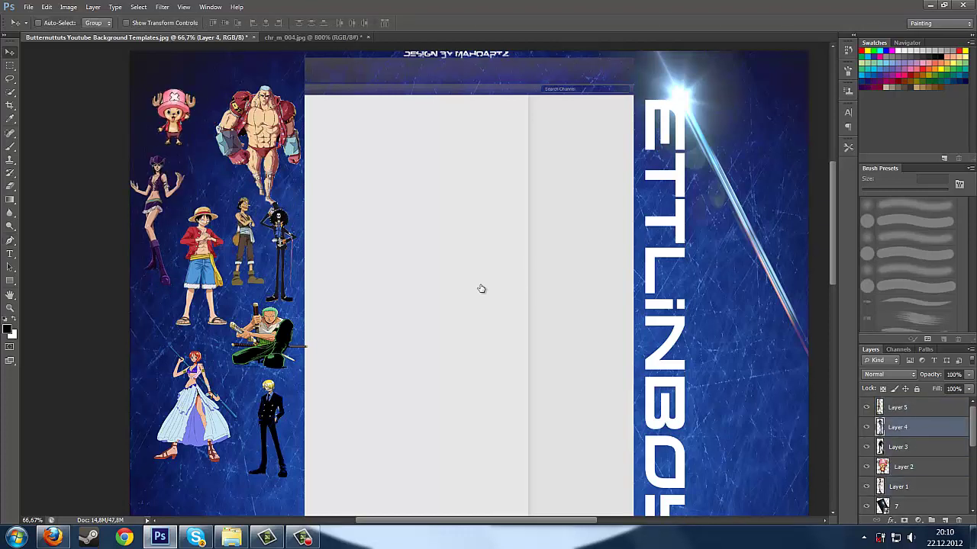
- Move the Luffy cut-out slightly upward beside Usopp
key(alt+bracketleft)
key(alt+bracketleft)
key(alt+bracketleft)
key(alt+bracketleft)
key(alt+bracketleft)
key(alt+bracketleft)
key(alt+bracketleft)
key(alt+bracketleft)
key(alt+bracketleft)
key(alt+bracketleft)
key(shift+Up)
key(shift+Up)
key(shift+Up)
scroll(914, 456, up, 5)
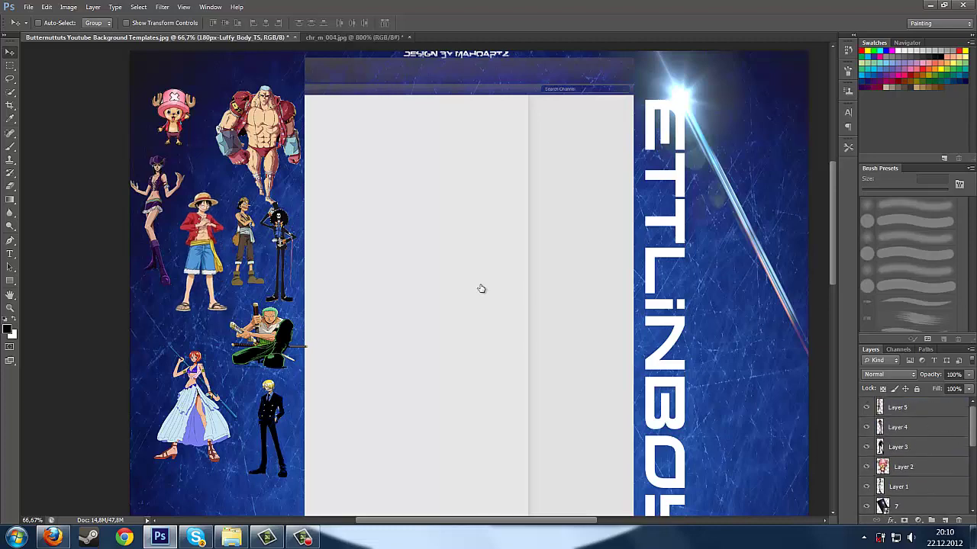
- Move the Nami cut-out up and to the left, toward the background's outer edge
key(alt+bracketleft)
key(alt+bracketleft)
key(alt+bracketleft)
key(alt+bracketleft)
key(alt+bracketleft)
key(alt+bracketleft)
key(shift+Left)
key(shift+Left)
key(shift+Left)
key(shift+Left)
key(shift+Up)
key(shift+Up)
key(shift+Up)
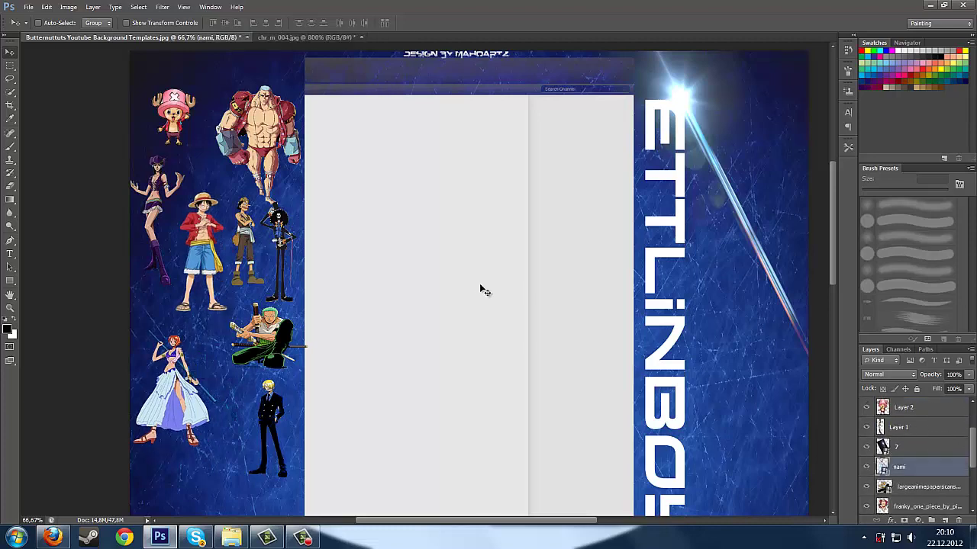
- Save the background to the Desktop as the JPEG file Ettlinboy97 Kanaldesign.jpg with quality 10 (Maximum) and Baseline ("Standard") format
key(ctrl+shift+s)
text(Ettlinbo)
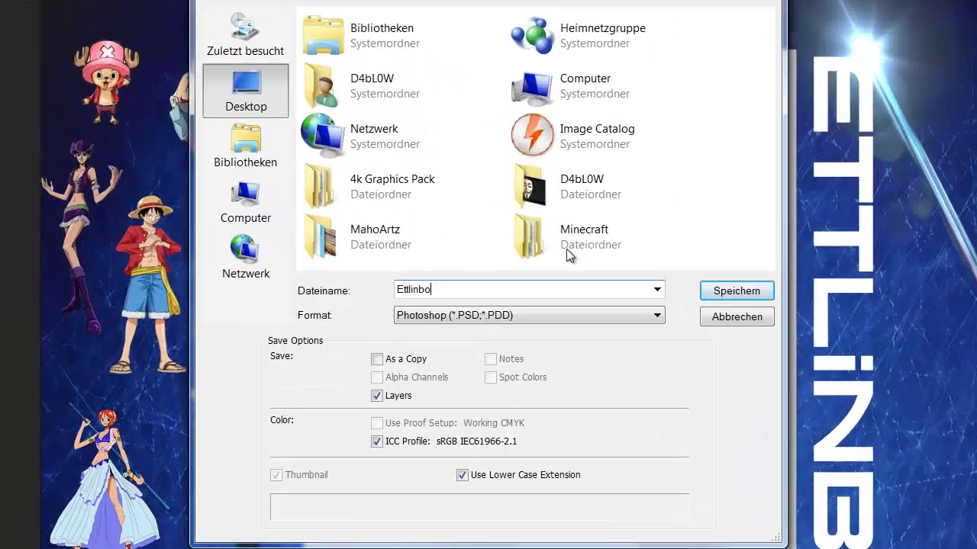
text(y97 Kanaldesign)
key(Tab)
key(Down)
key(Down)
key(Down)
key(Down)
key(Down)
key(Down)
key(Down)
key(Down)
key(Down)
key(Up)
key(Return)
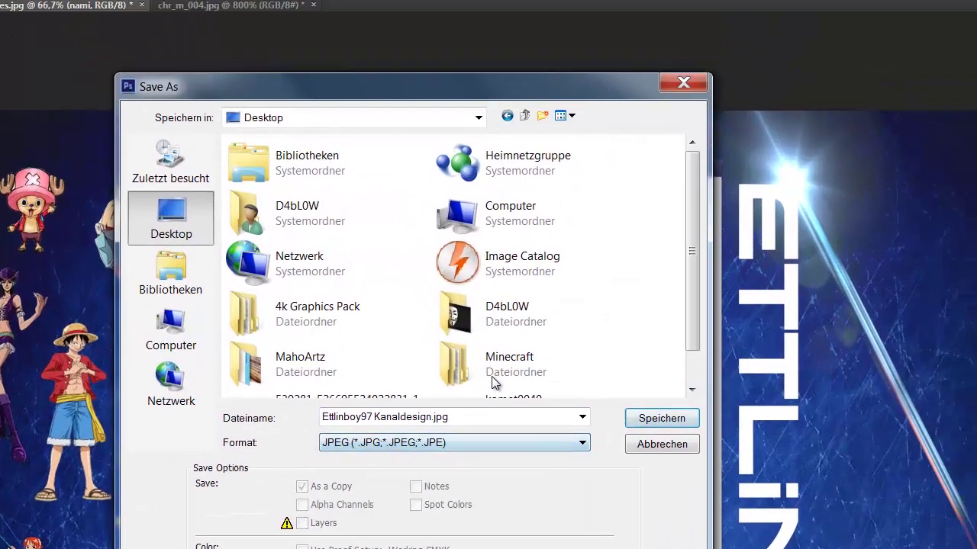
key(Return)
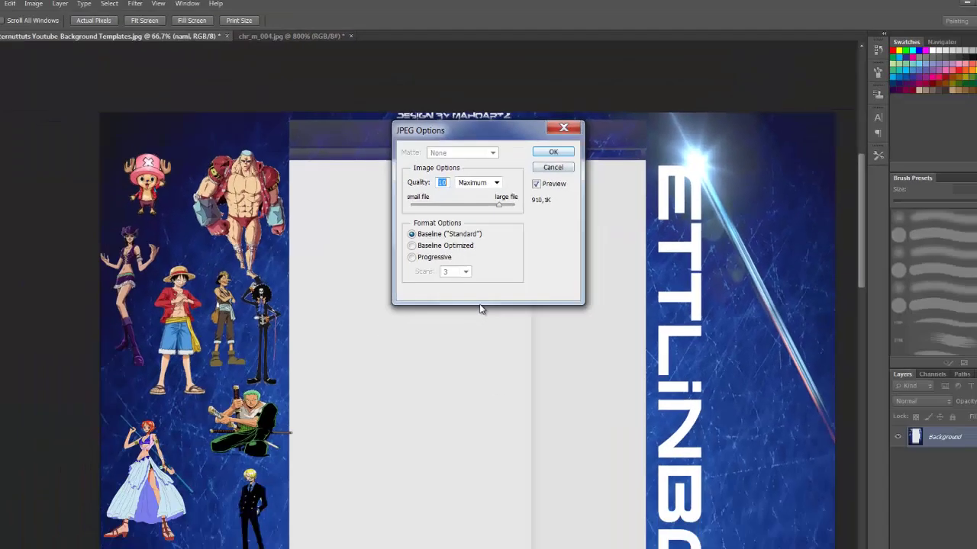
key(Return)
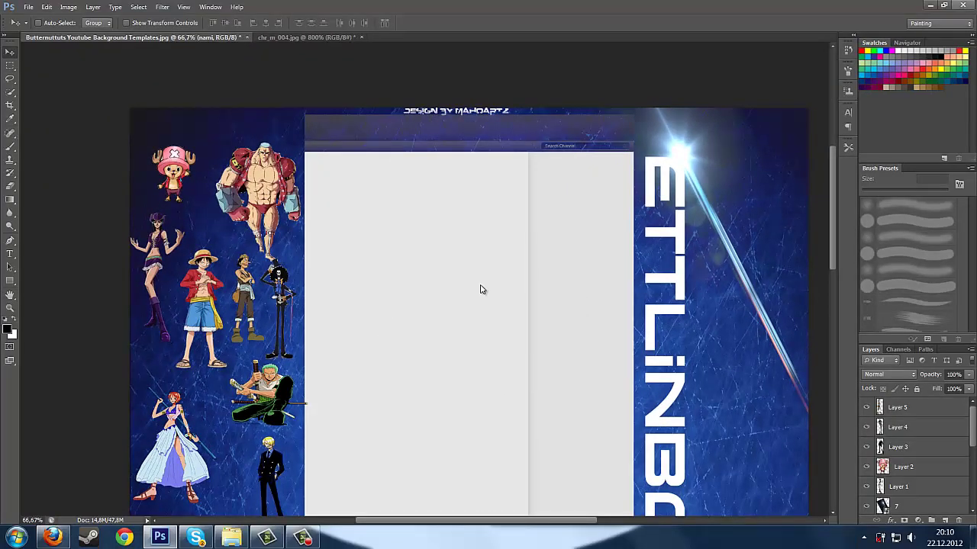
scroll(476, 401, down, 2)
scroll(482, 288, down, 1)
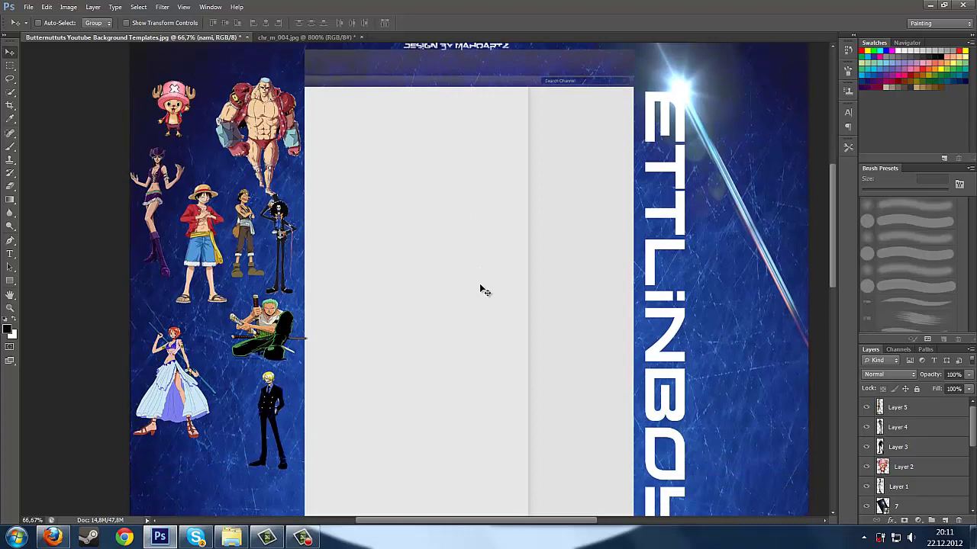